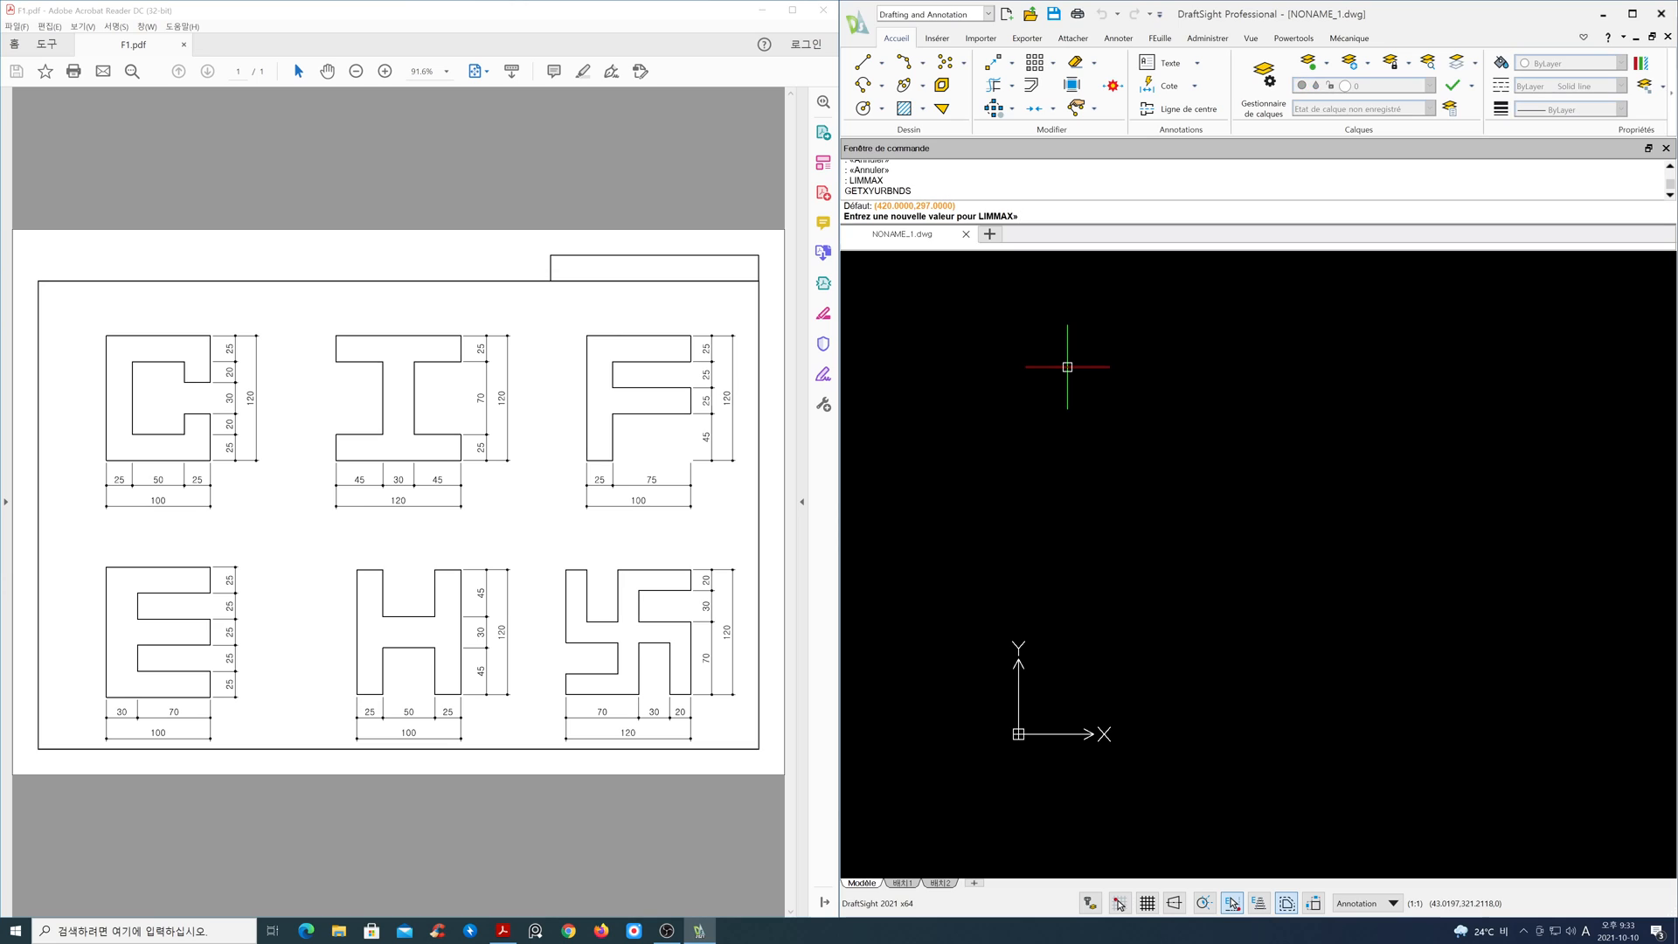
- Accept 420,297 as the maximum drawing limit and zoom the view to the drawing limits
{"action": "key", "text": "Return"}
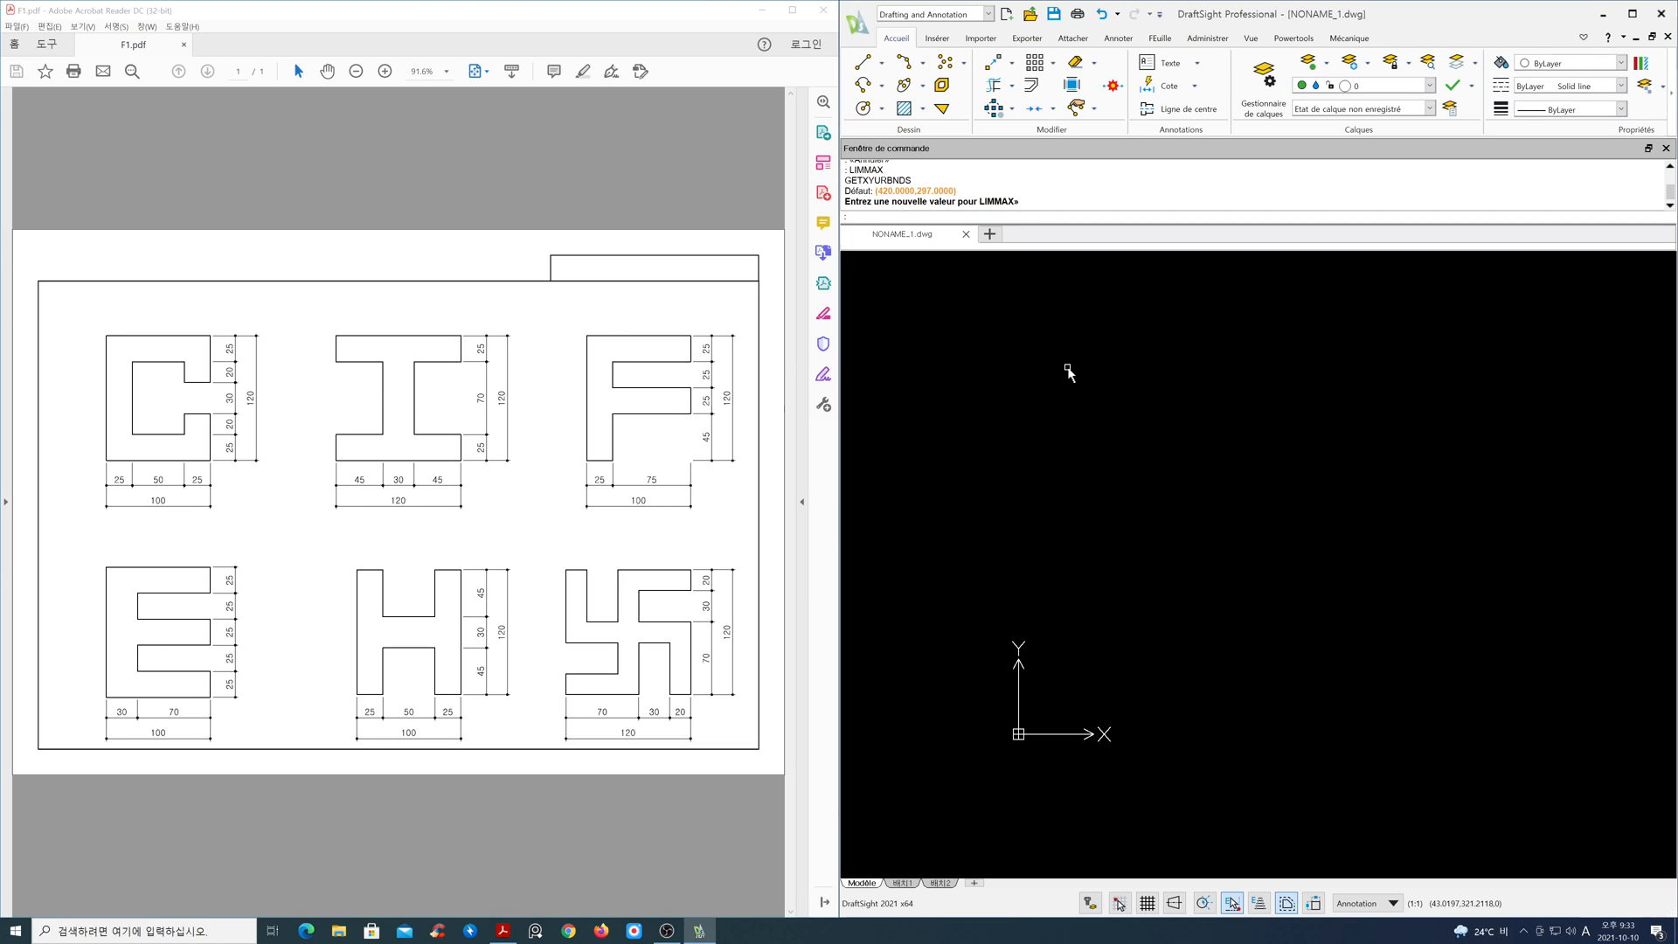
{"action": "type", "text": "z"}
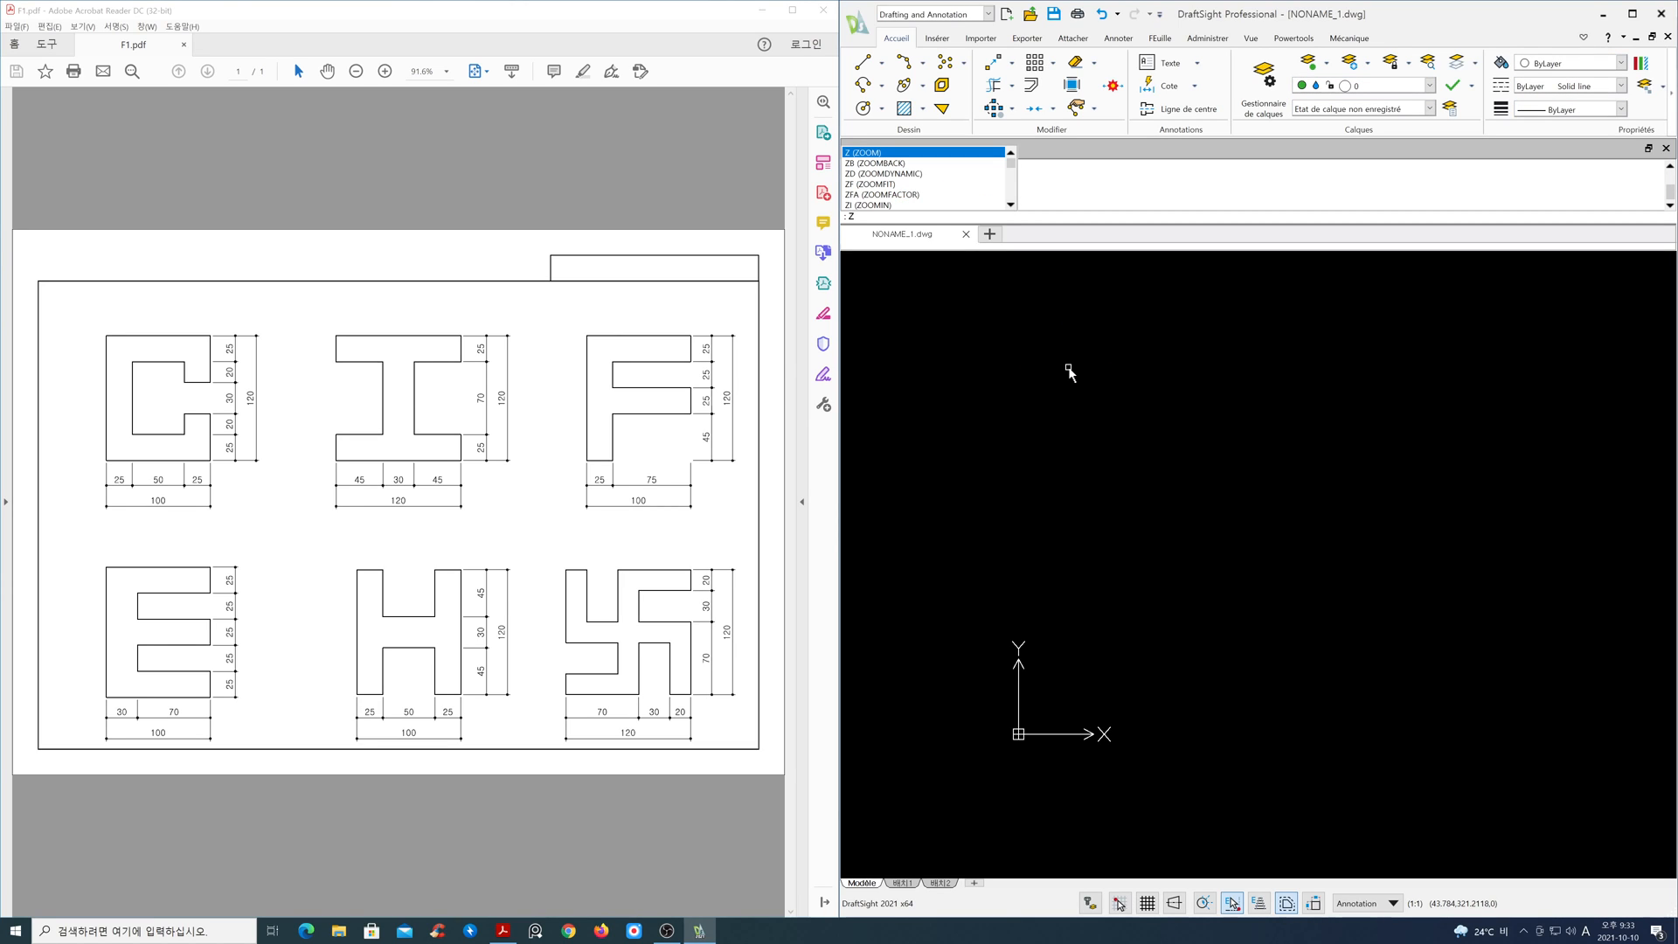
{"action": "key", "text": "Return"}
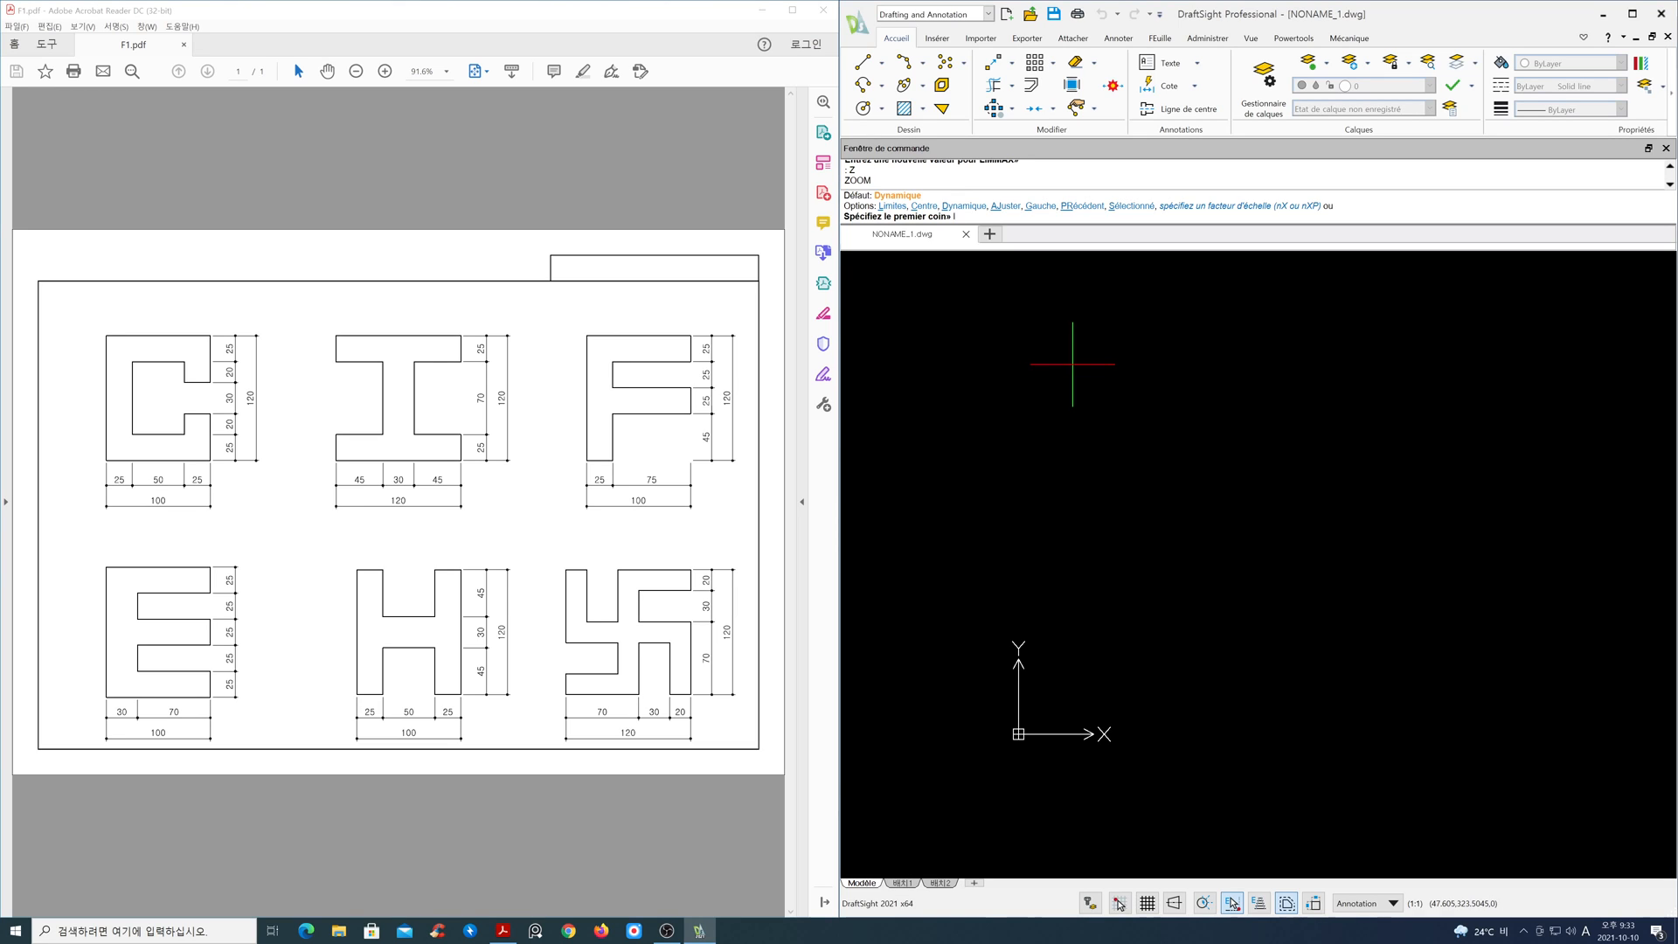
{"action": "type", "text": "l"}
{"action": "key", "text": "Return"}
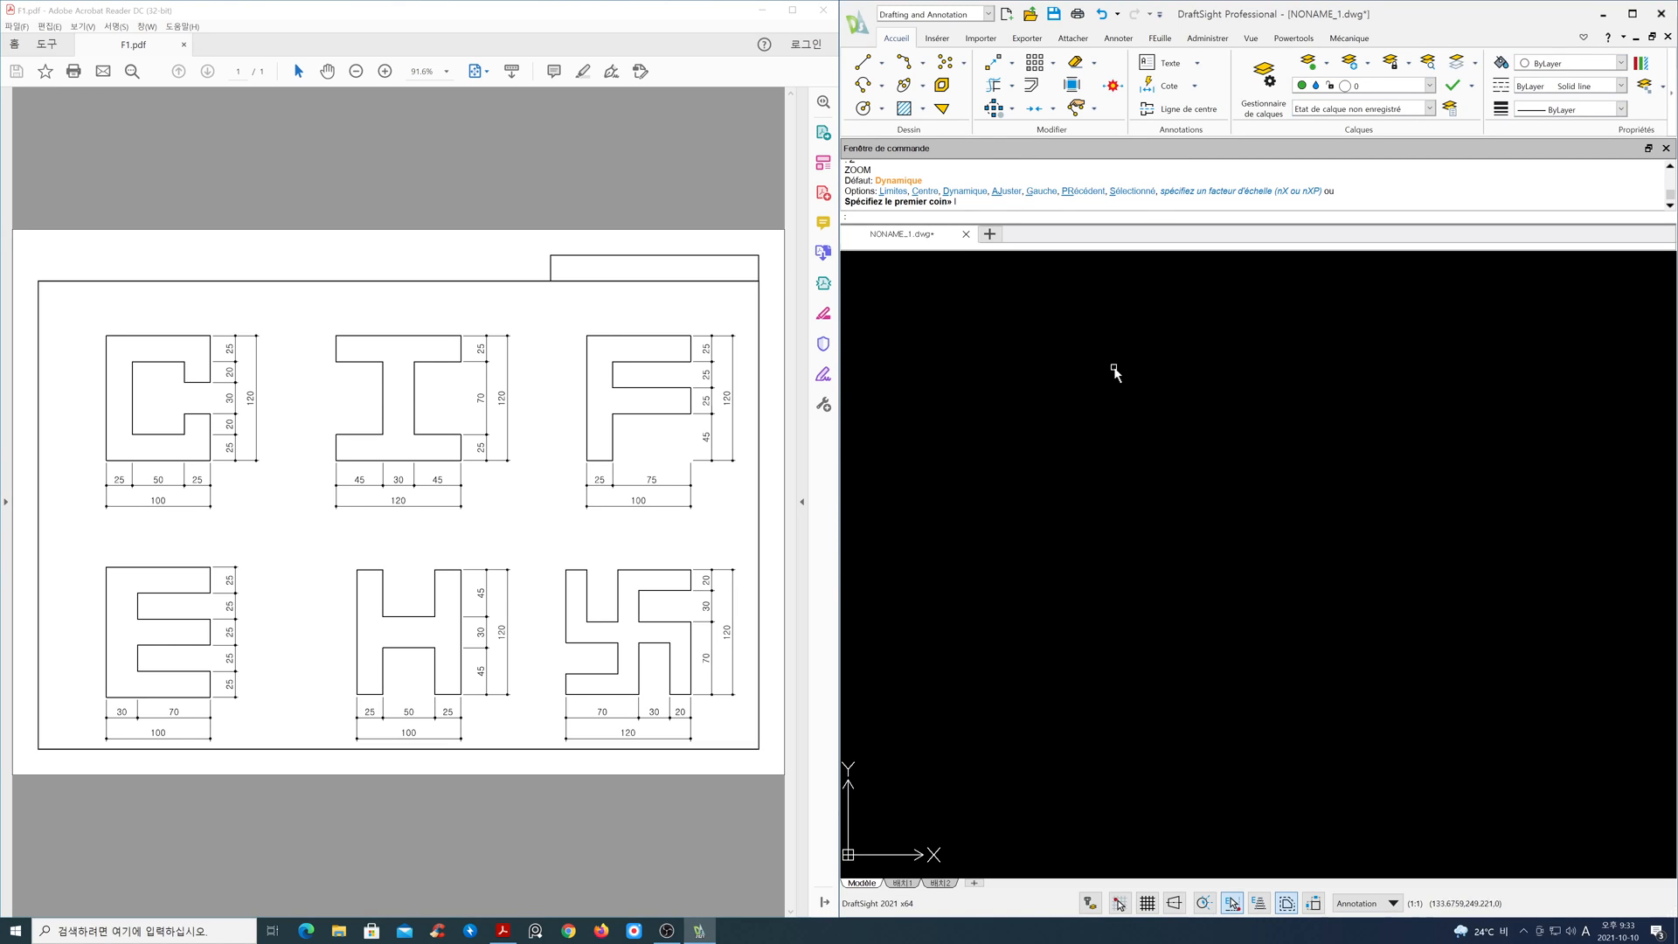
- Make ele the current layer and draw the C's 100-unit bottom edge horizontally to the right with ortho on
{"action": "left_click", "coordinate": [1430, 85]}
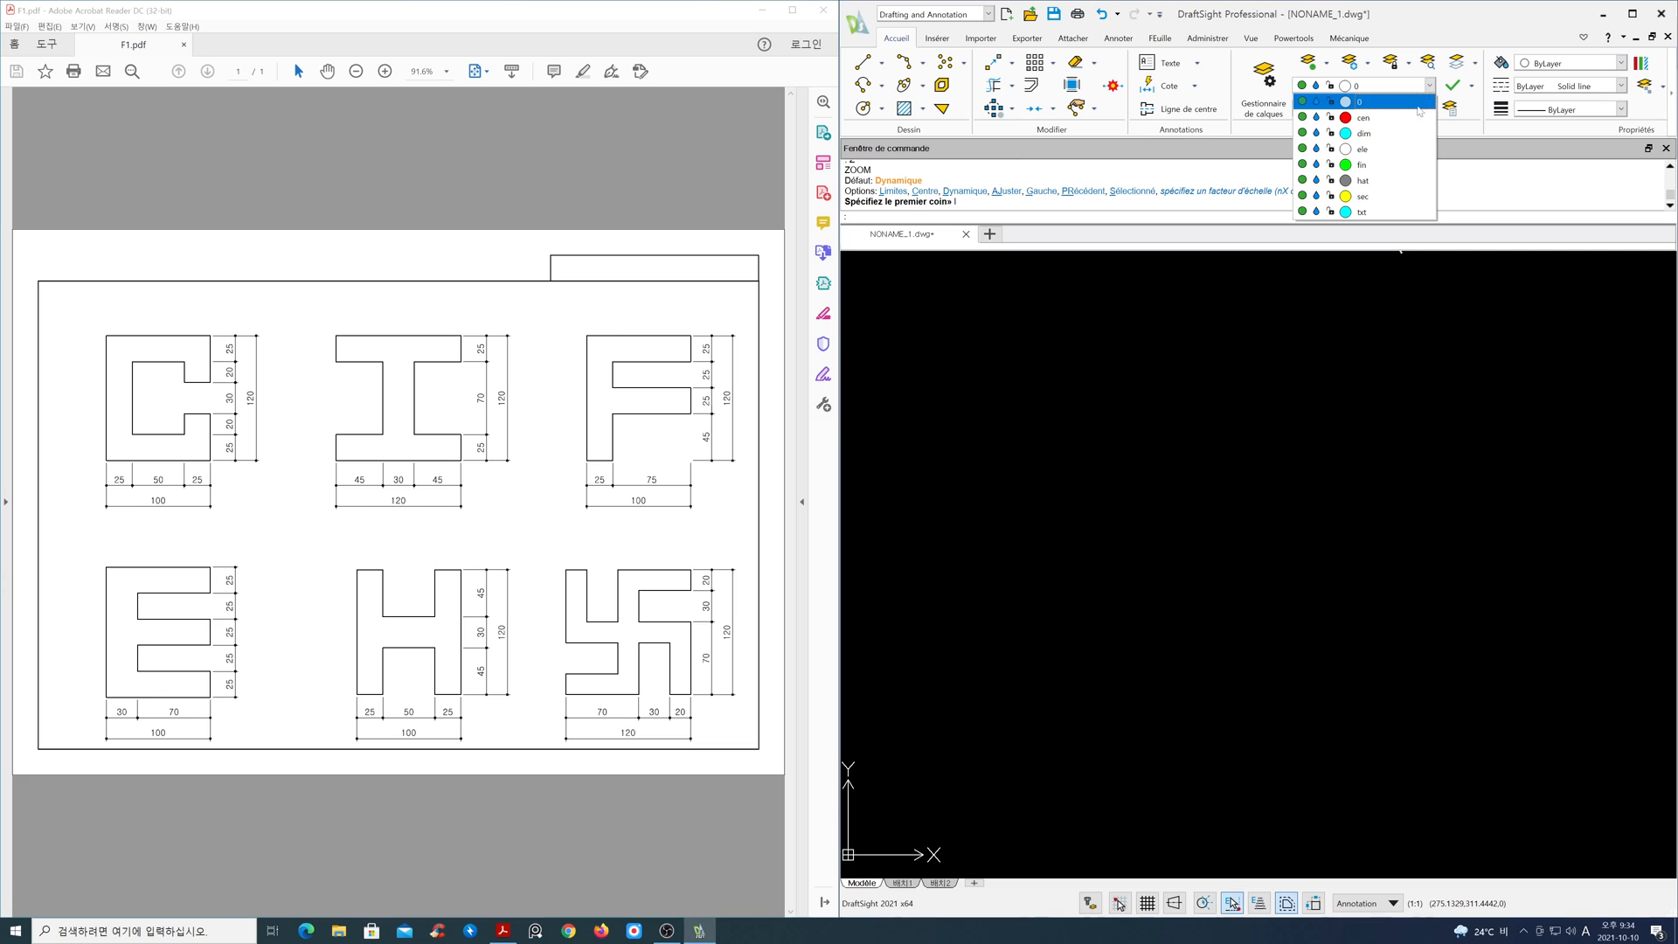
{"action": "left_click", "coordinate": [1392, 154]}
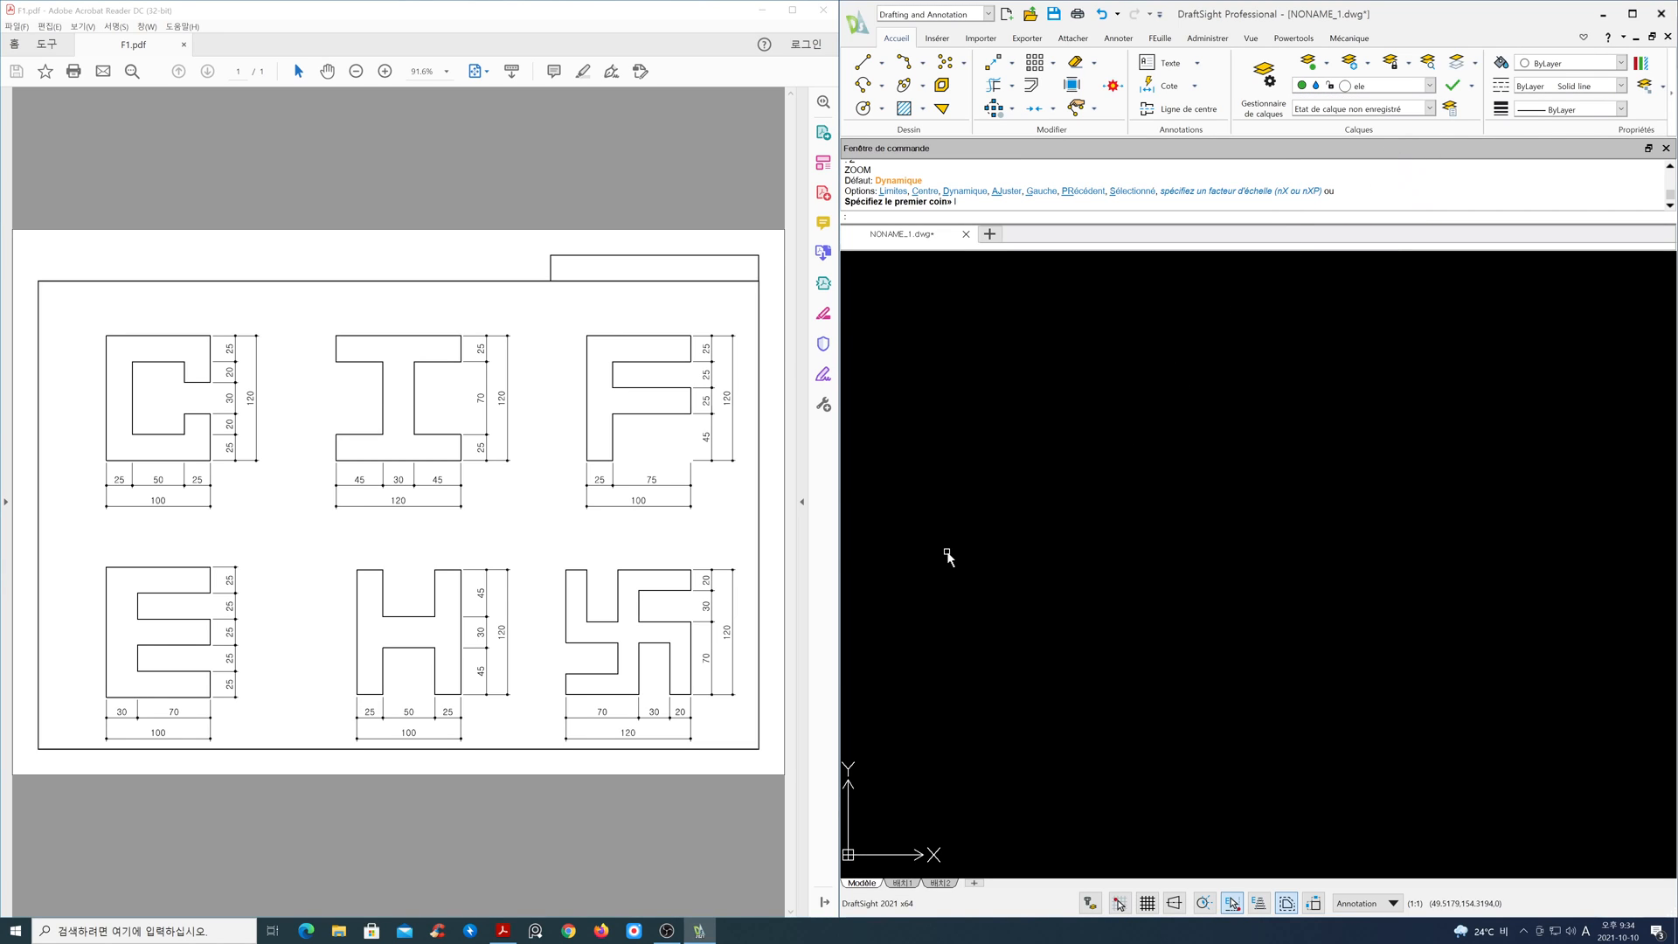
{"action": "type", "text": "l"}
{"action": "key", "text": "Return"}
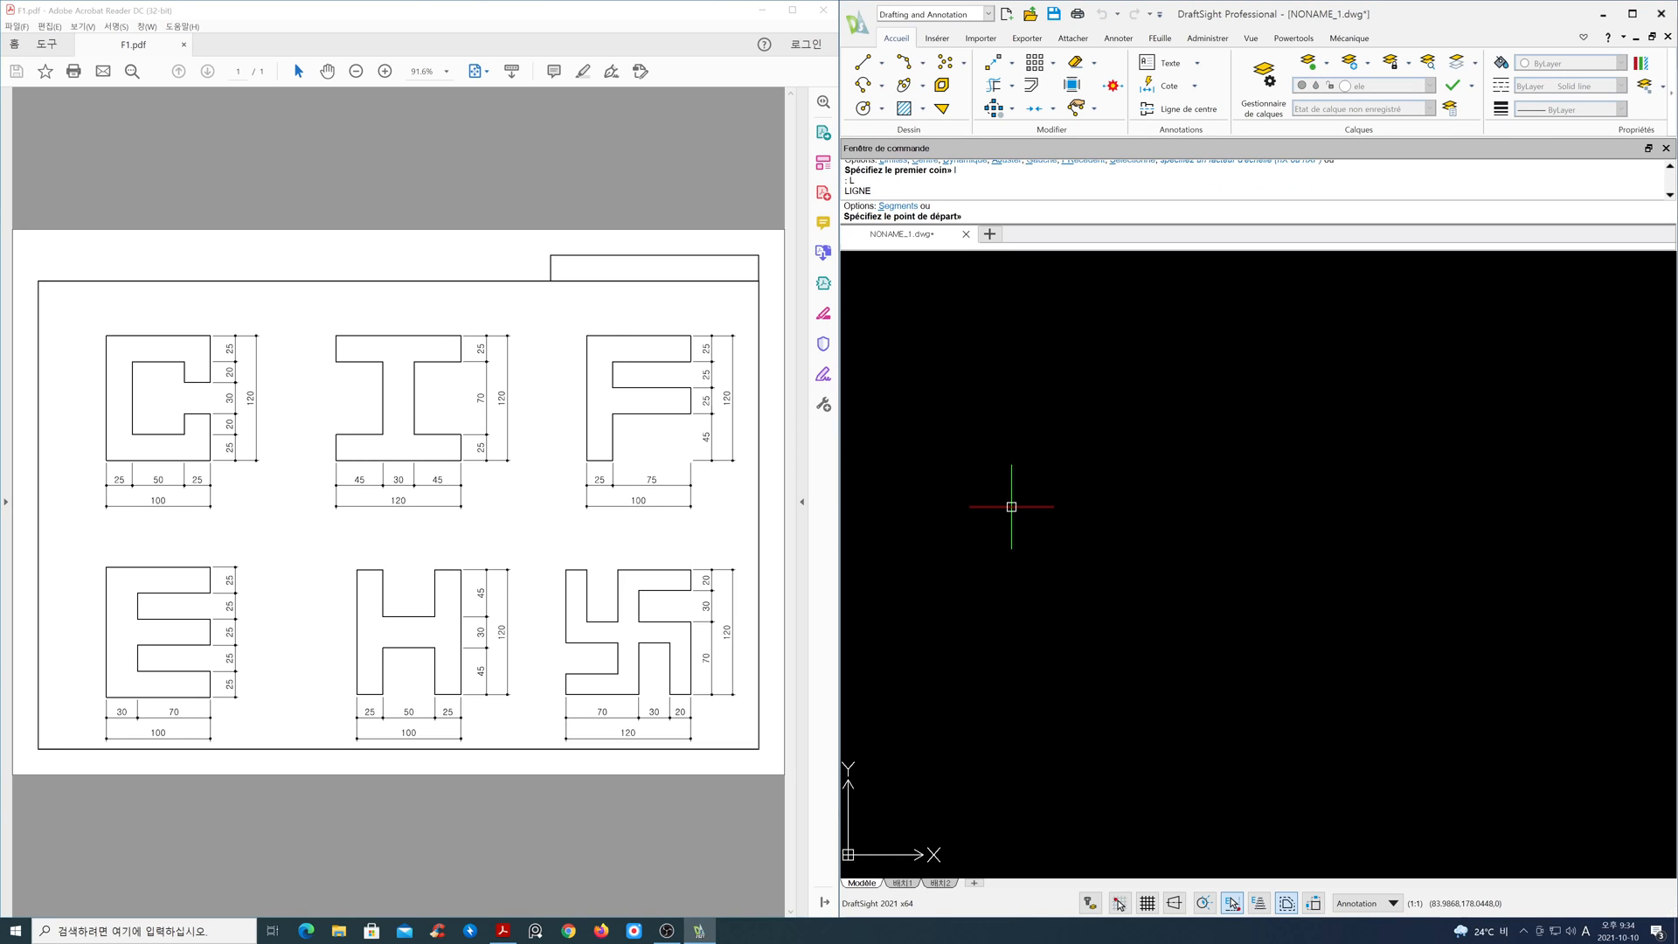
{"action": "left_click", "coordinate": [987, 498]}
{"action": "key", "text": "F8"}
{"action": "key", "text": "F8"}
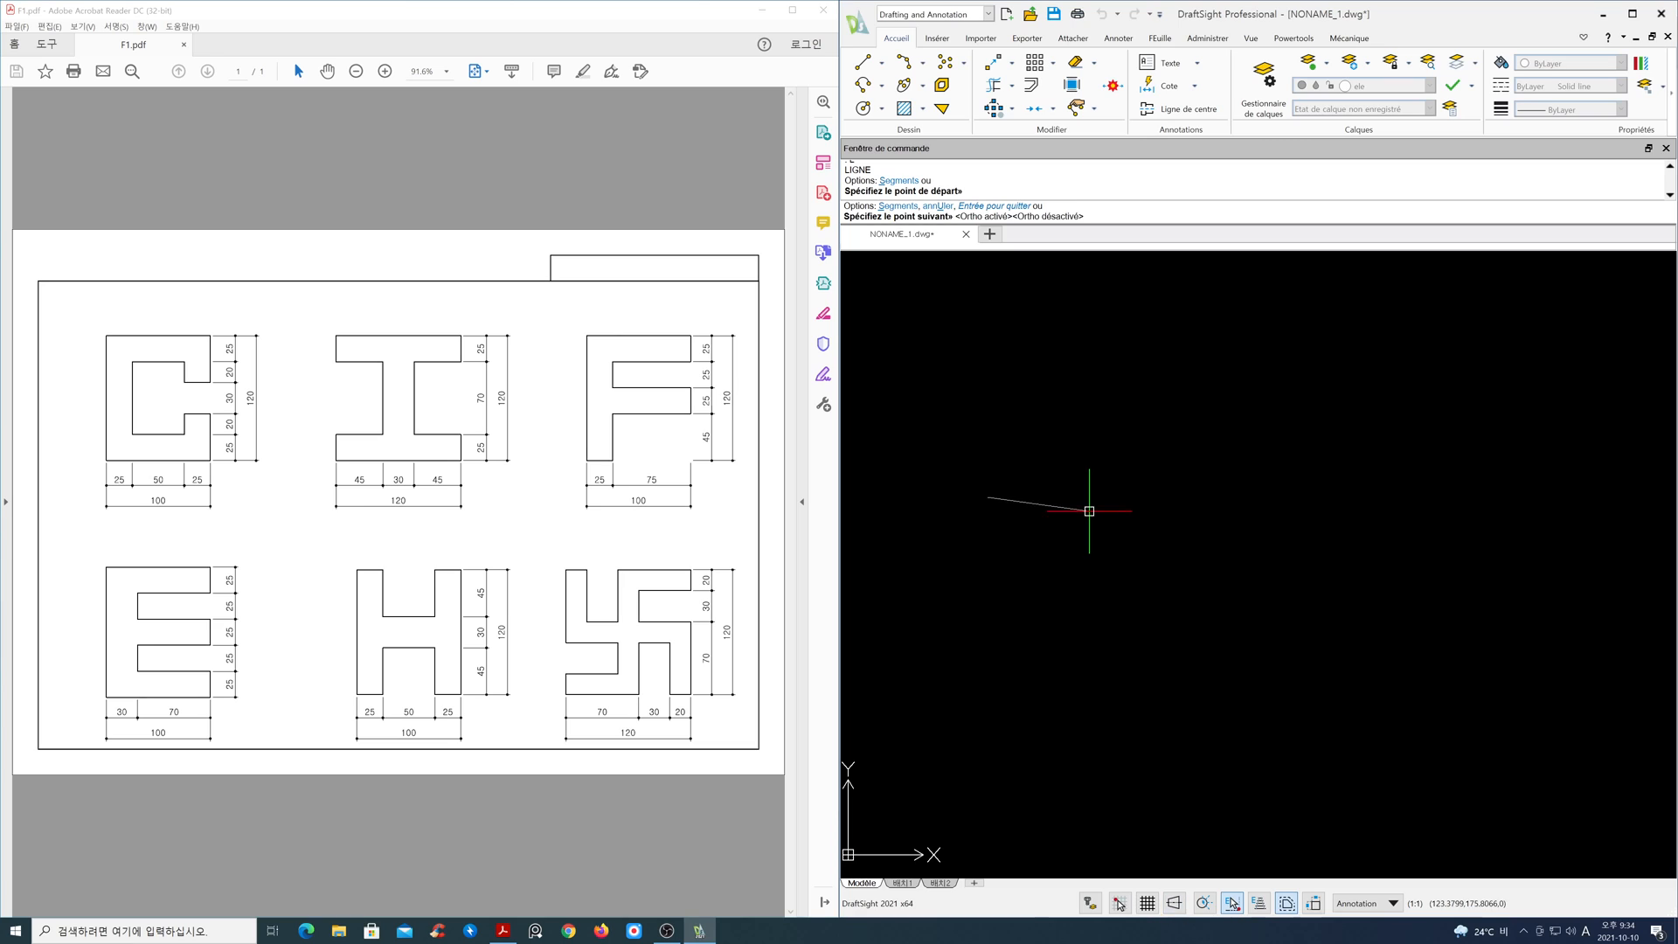
{"action": "key", "text": "F8"}
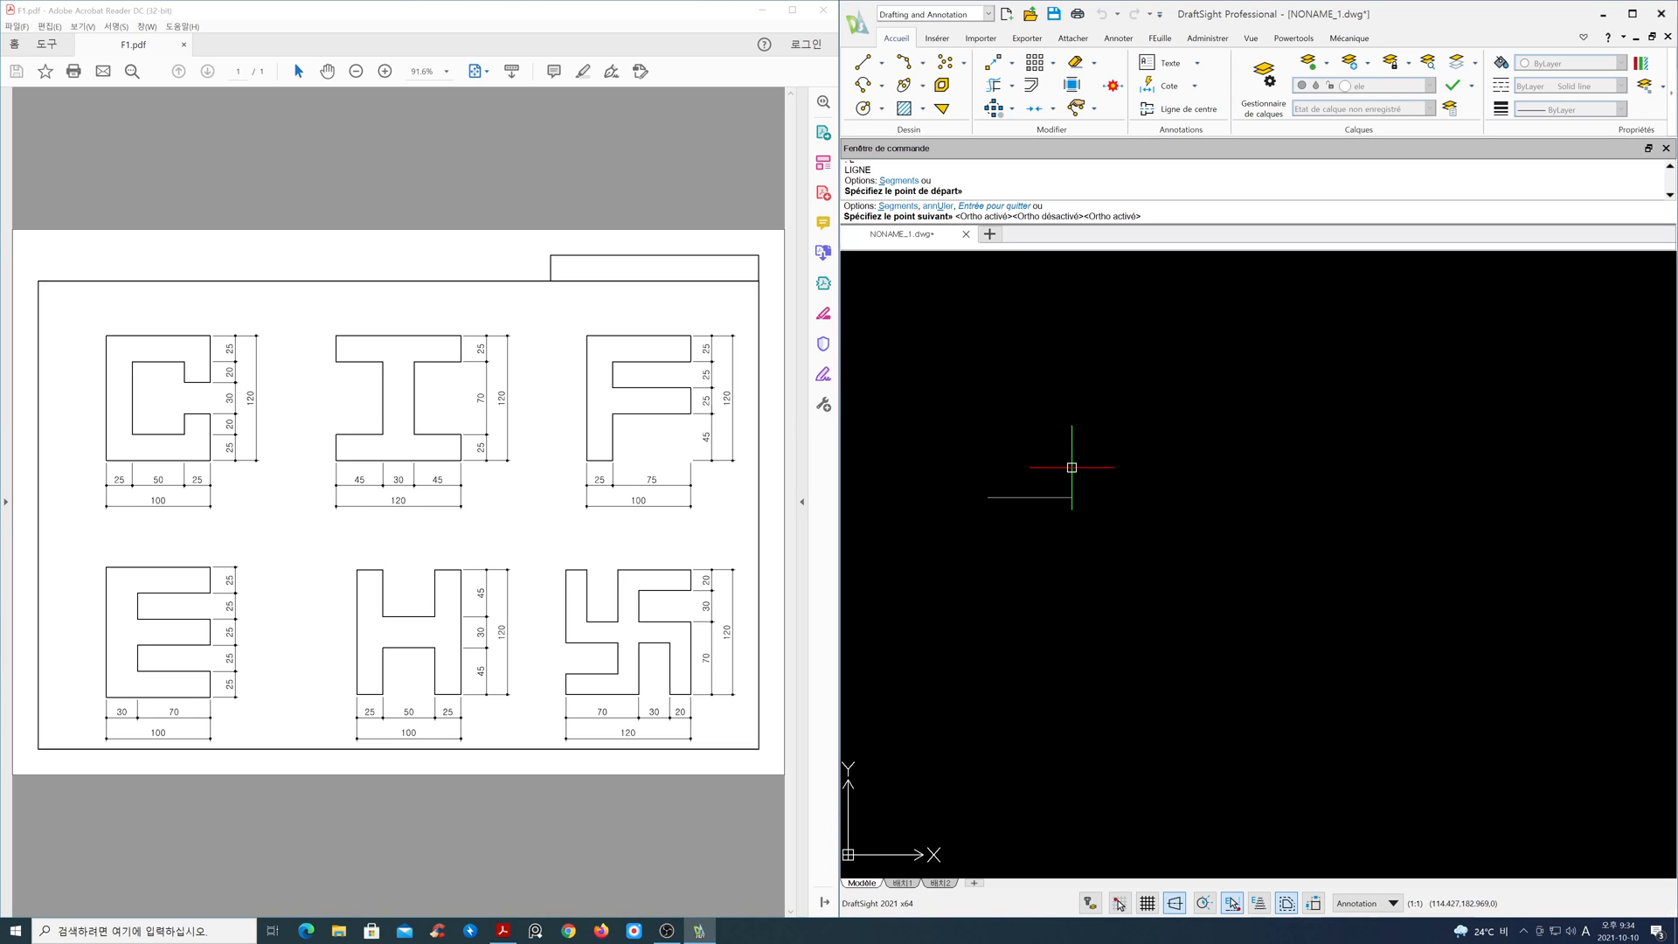
{"action": "type", "text": "100"}
{"action": "key", "text": "Return"}
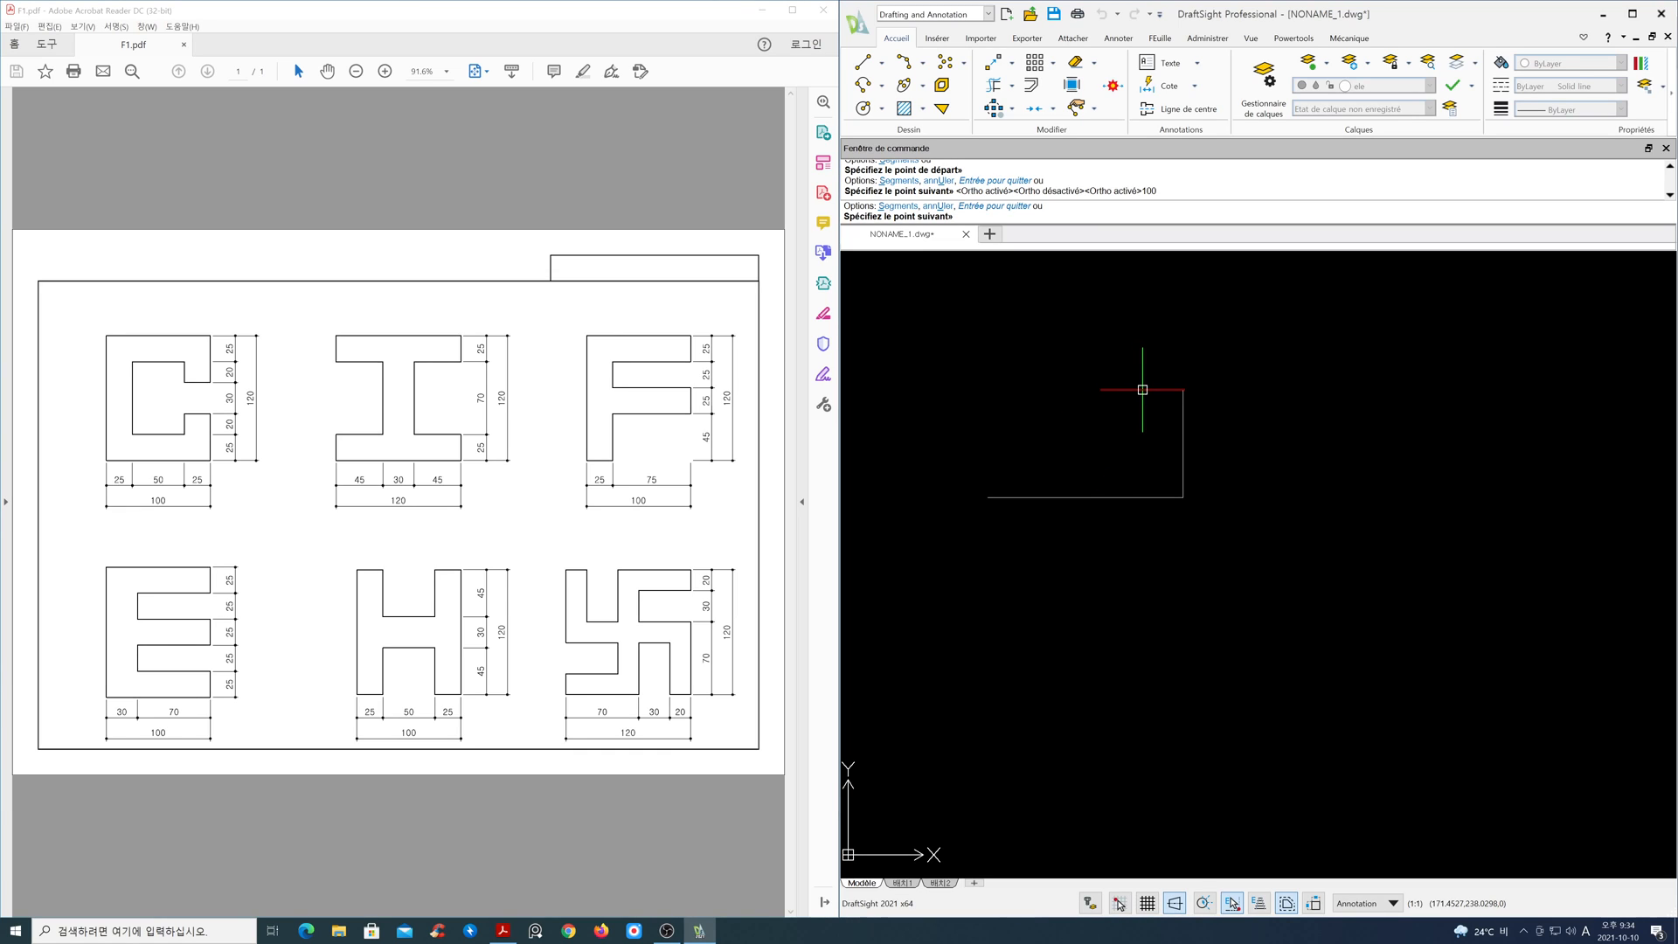
- Continue the C outline with segments 45 up, 25 left, 20 down and 50 left
{"action": "type", "text": "45"}
{"action": "key", "text": "Return"}
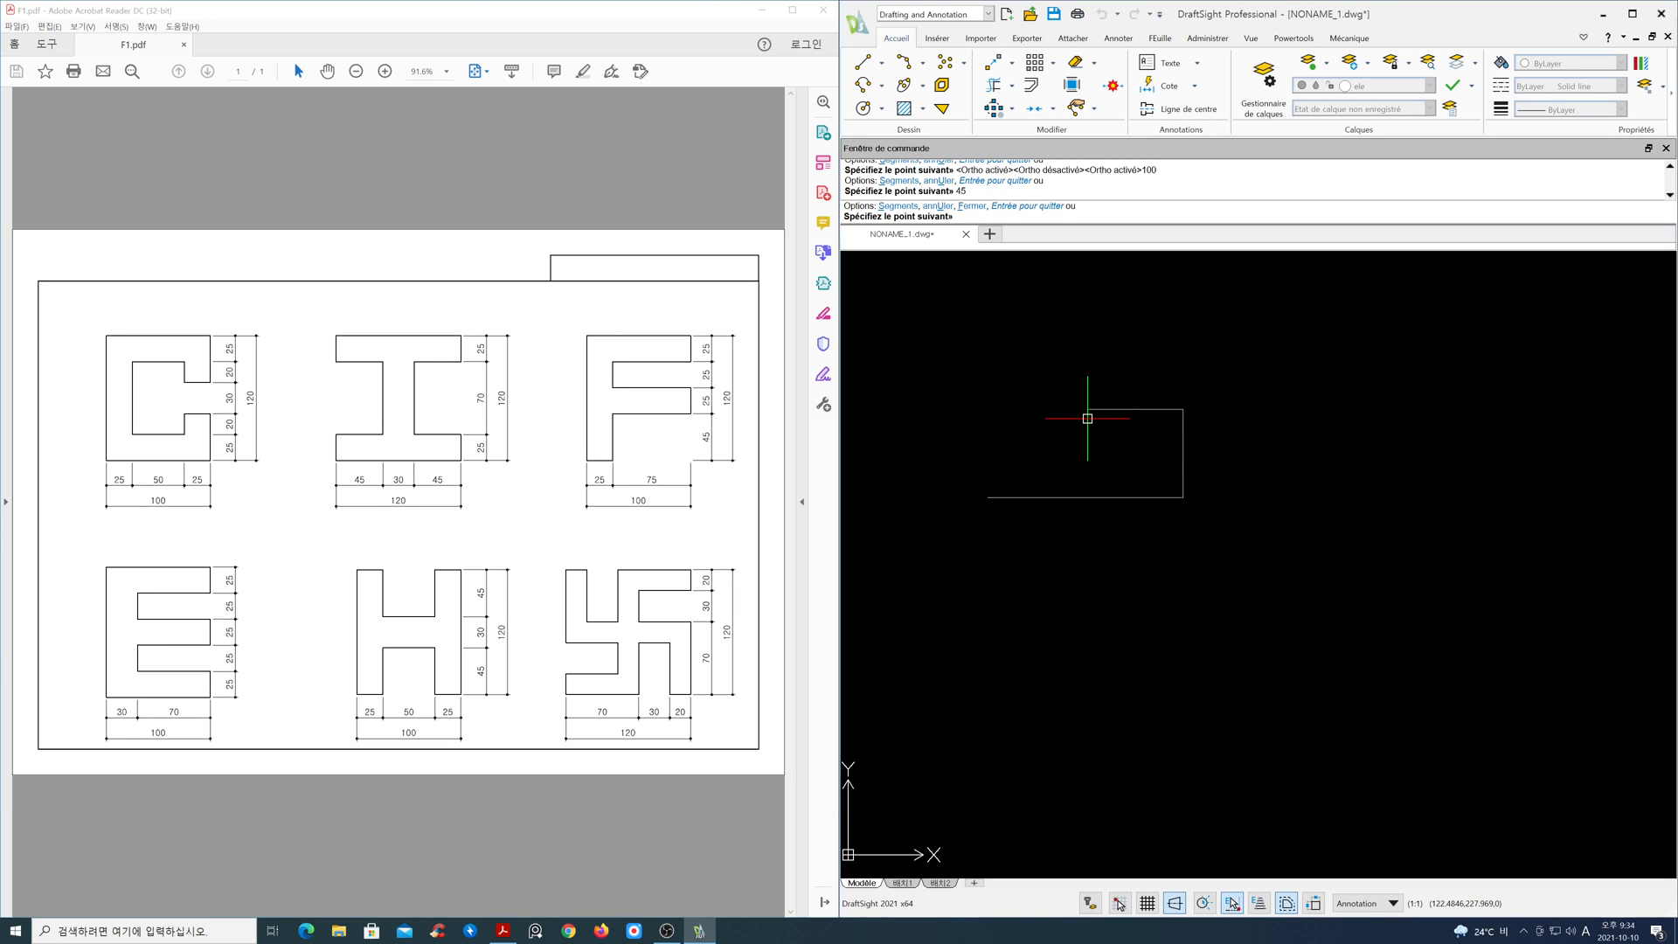
{"action": "type", "text": "25"}
{"action": "key", "text": "Return"}
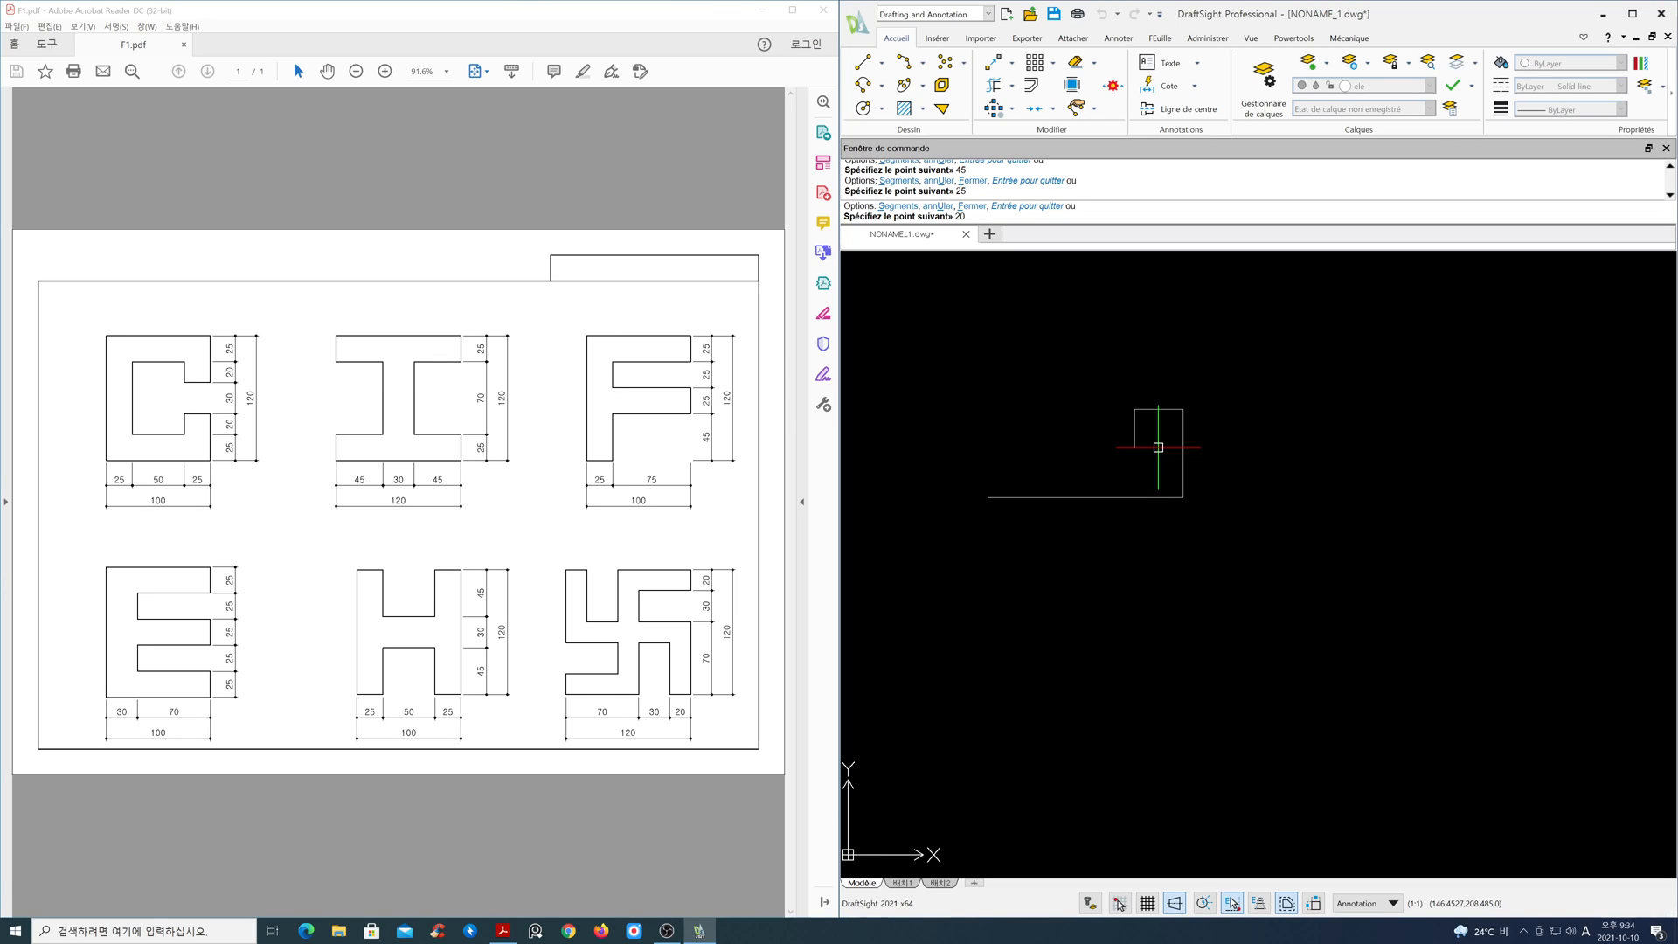
{"action": "key", "text": "Return"}
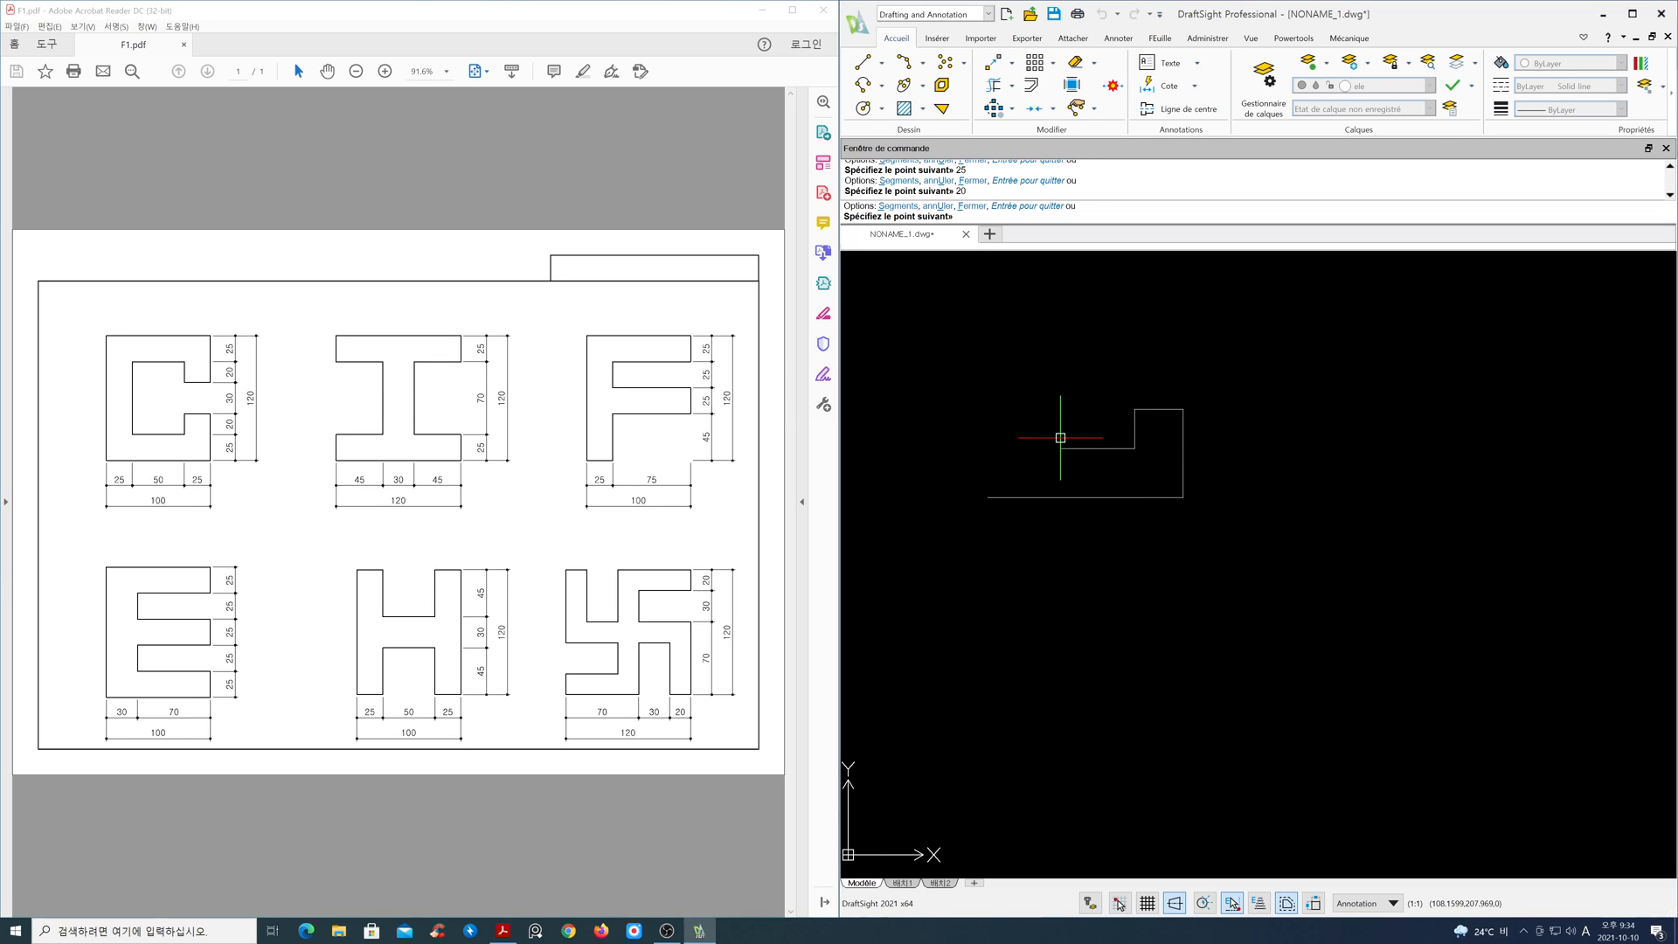
{"action": "type", "text": "50"}
{"action": "key", "text": "Return"}
- Draw the rest of the C's inner opening with segments 70 up, 50 right and 20 down
{"action": "middle_click_drag", "start_coordinate": [1067, 337], "coordinate": [1076, 451]}
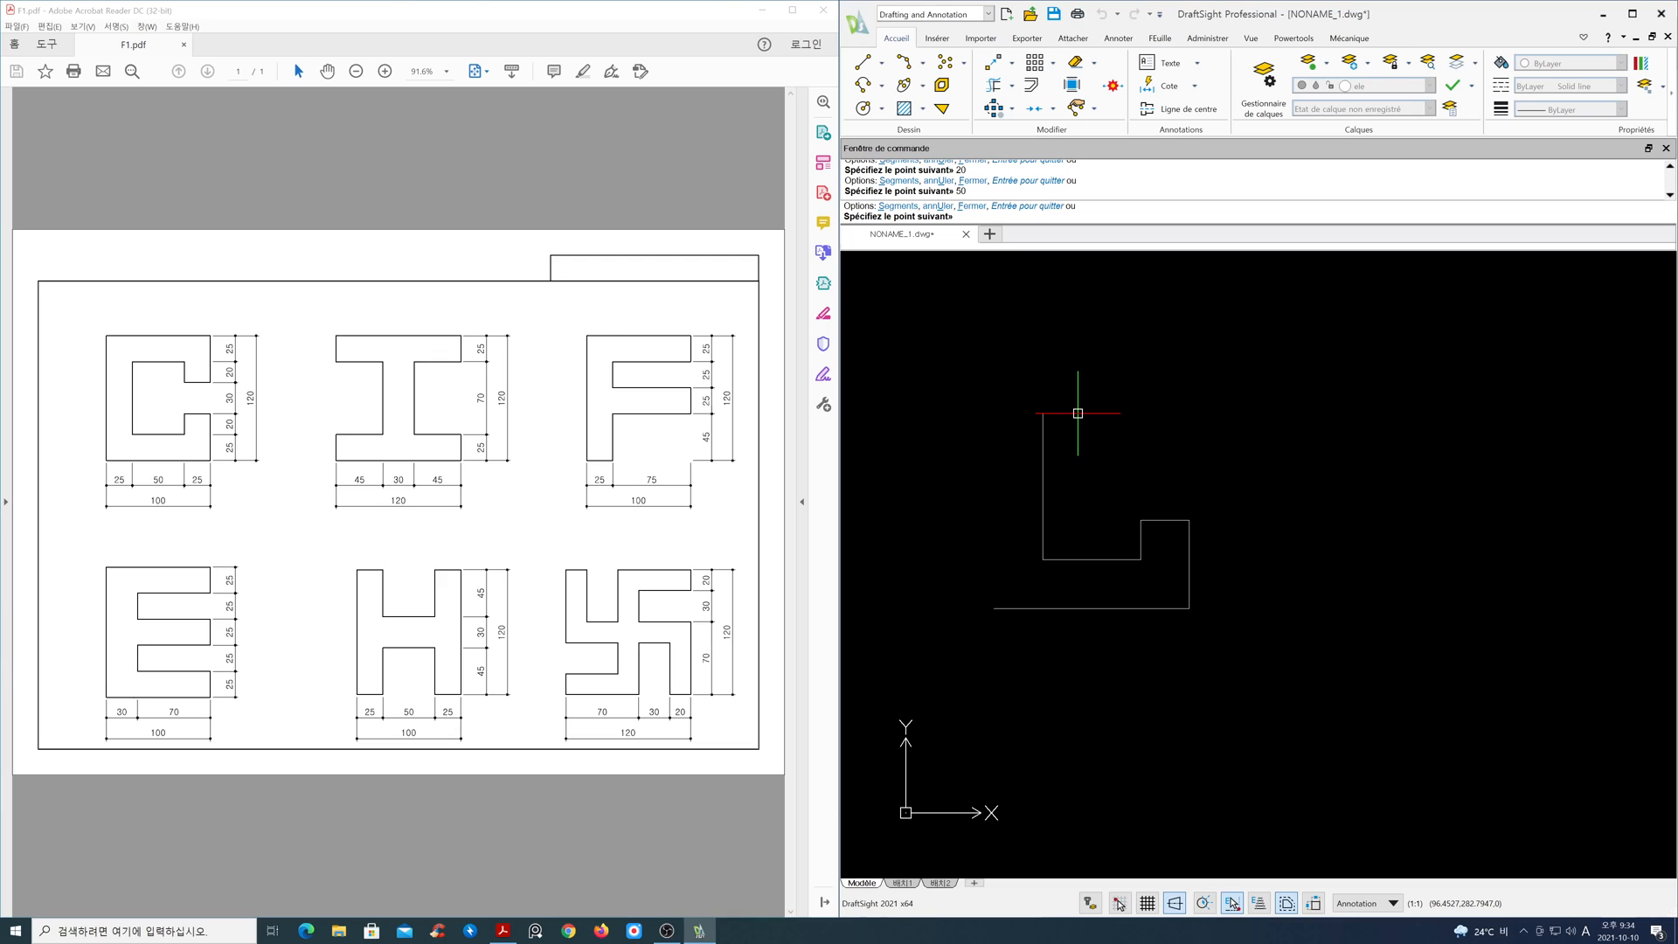
{"action": "key", "text": "Return"}
{"action": "type", "text": "50"}
{"action": "key", "text": "Return"}
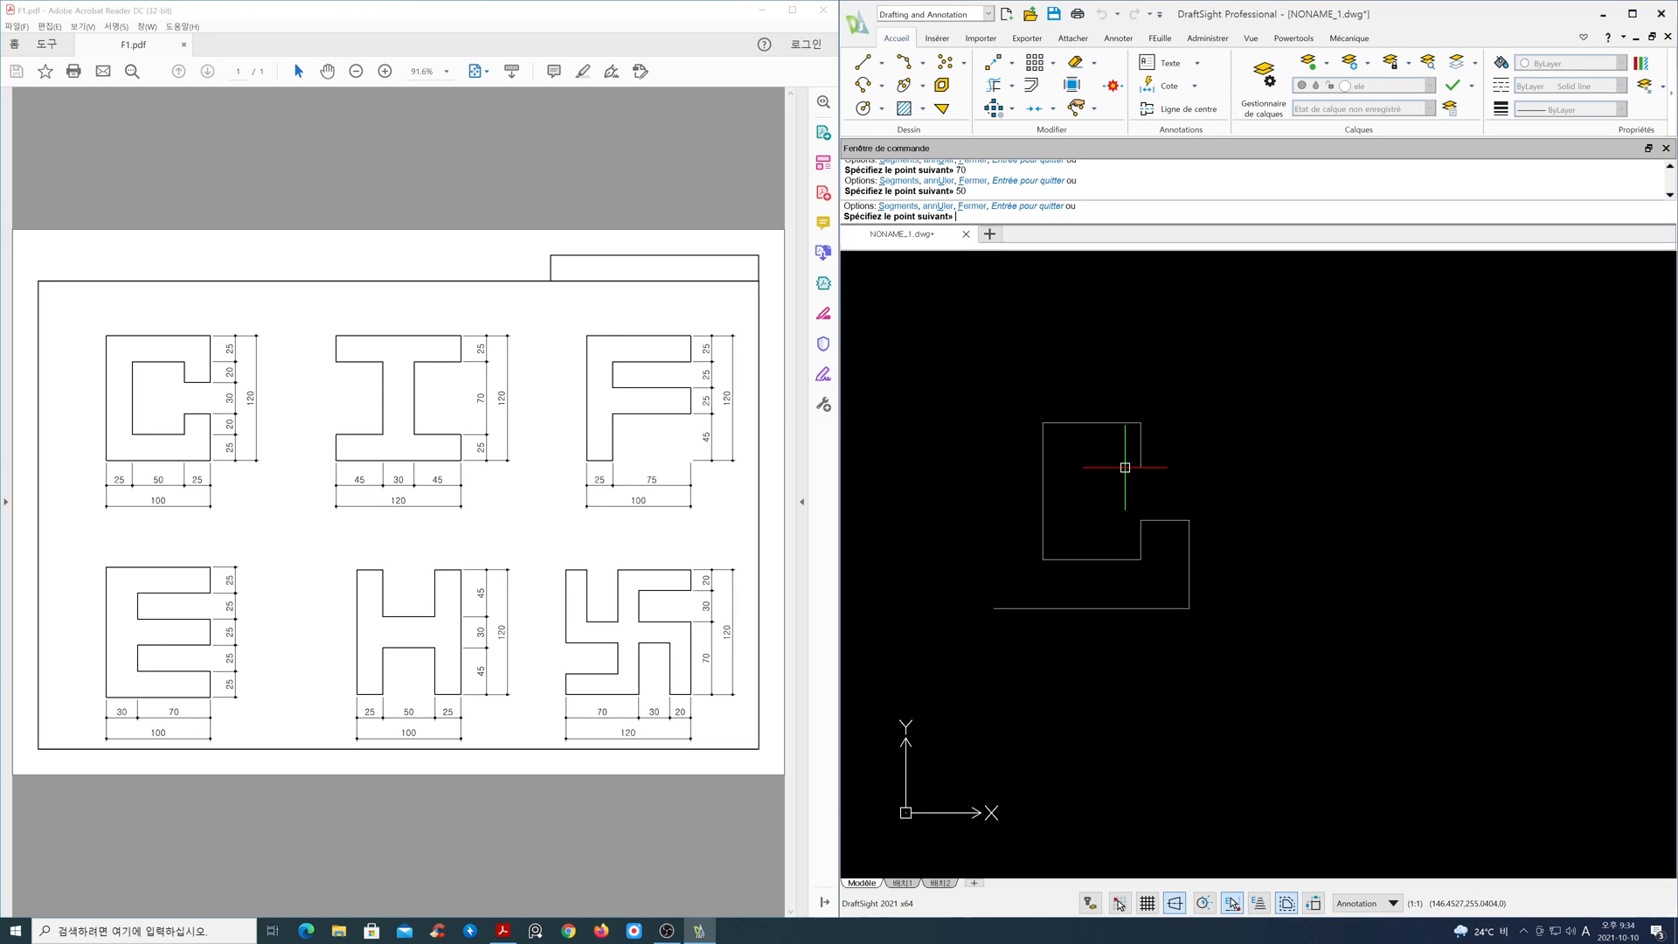
{"action": "key", "text": "Return"}
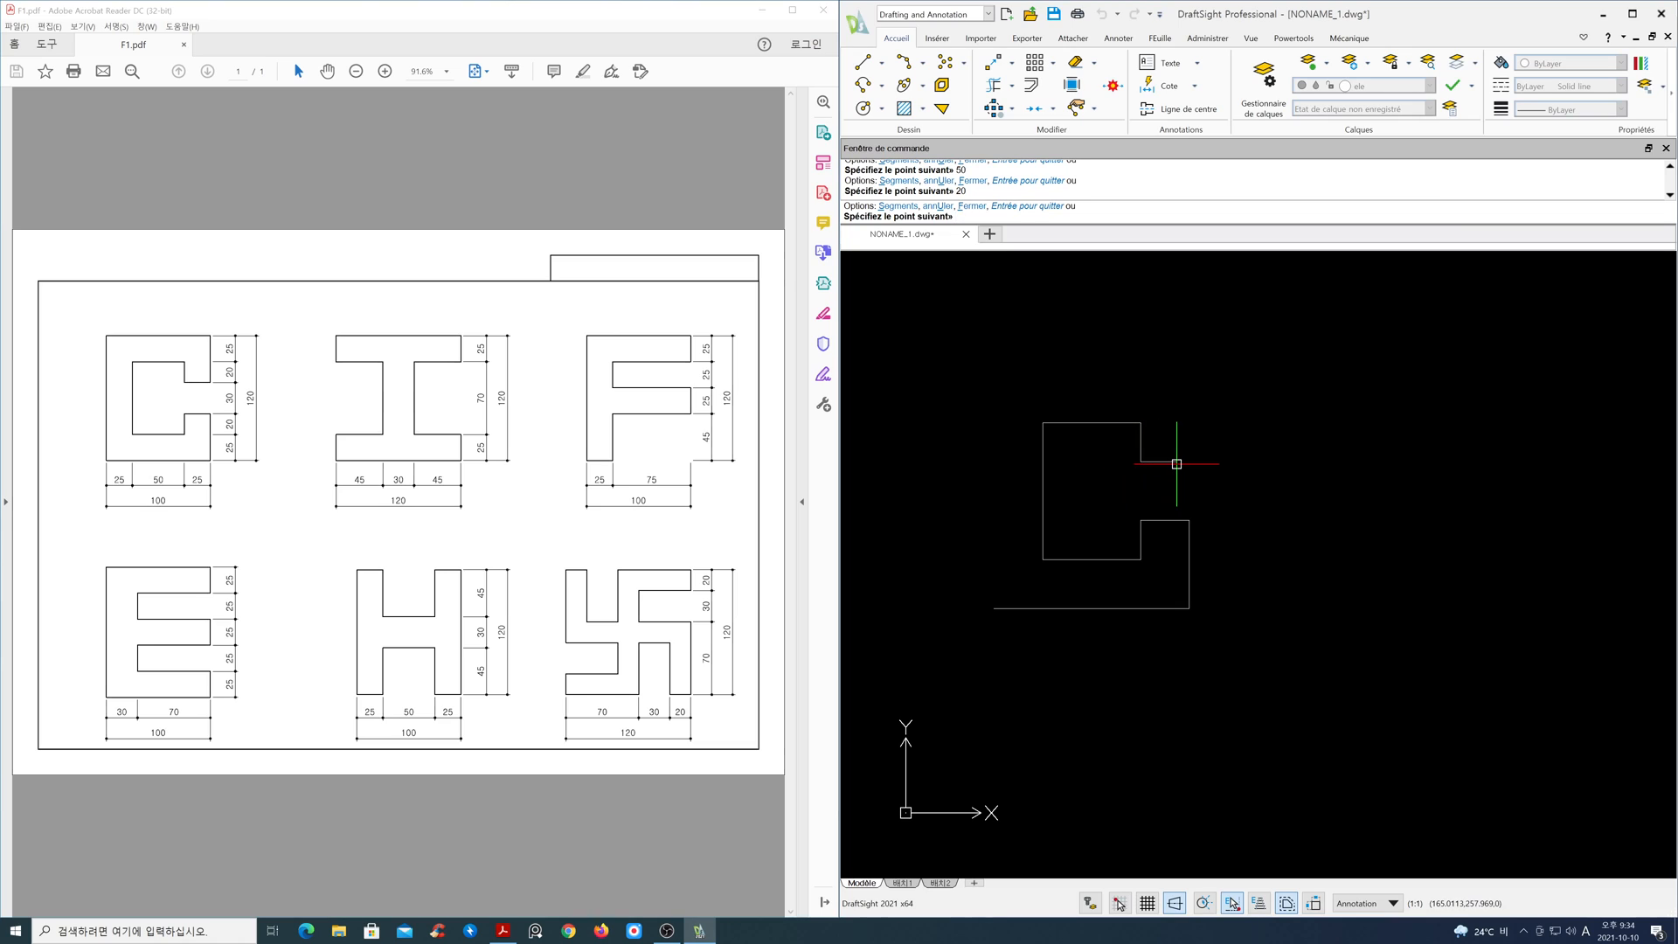
- Finish the C outline with segments 25 right, 45 up and 100 left, closing it down to the start point
{"action": "type", "text": "25"}
{"action": "key", "text": "Return"}
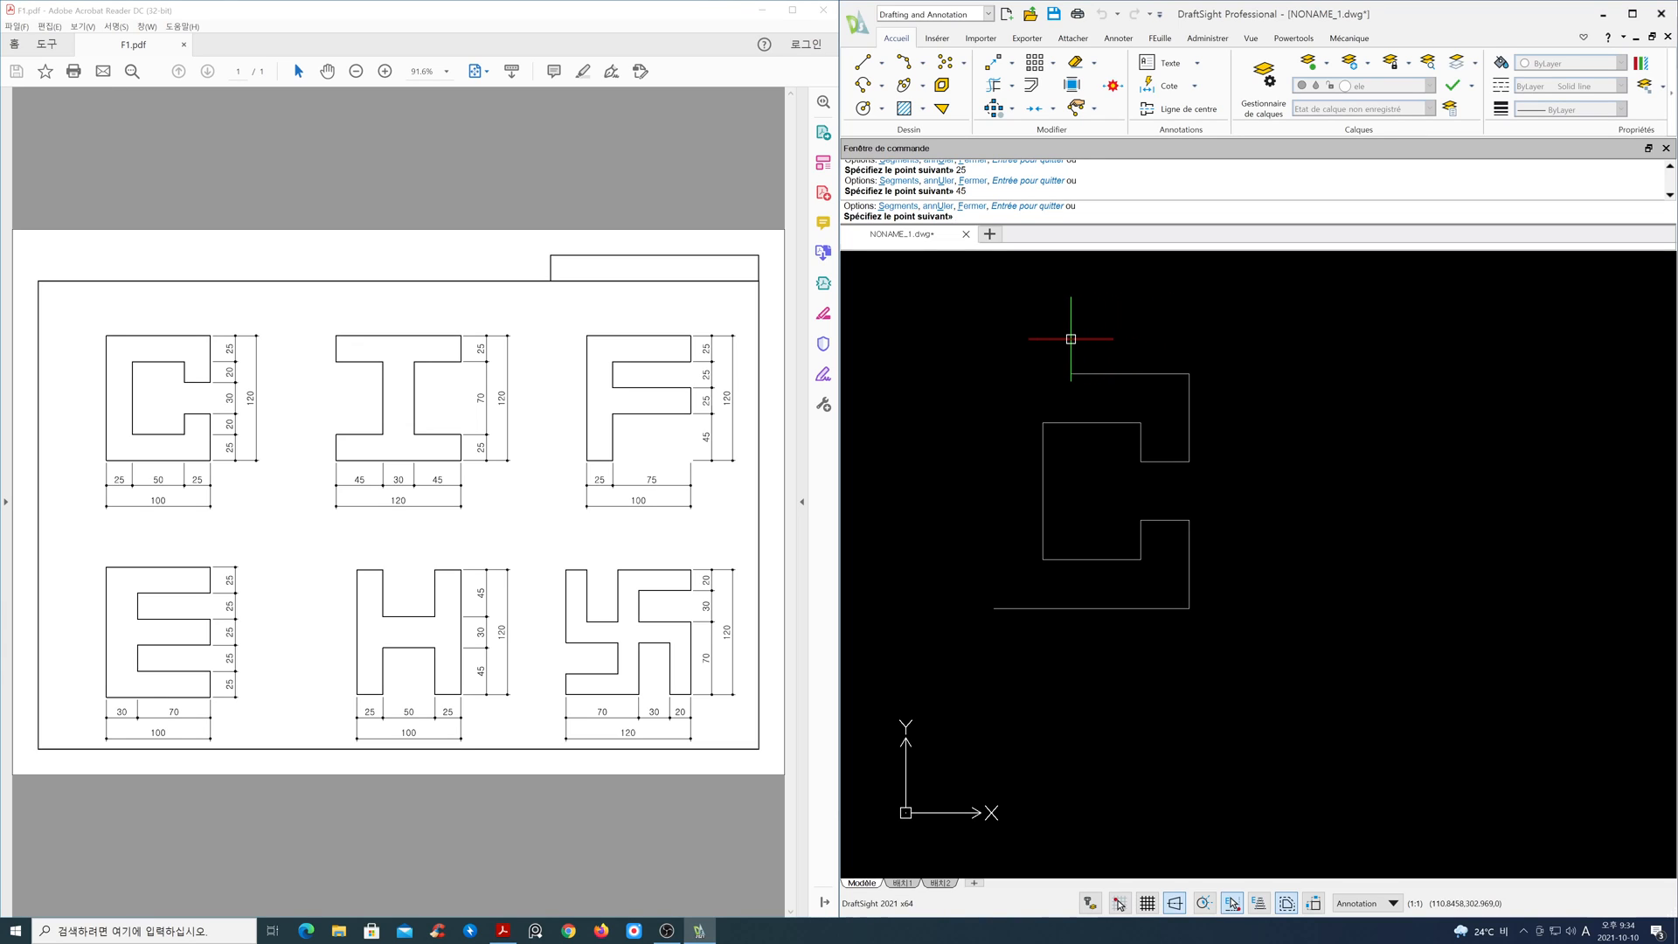
{"action": "type", "text": "100"}
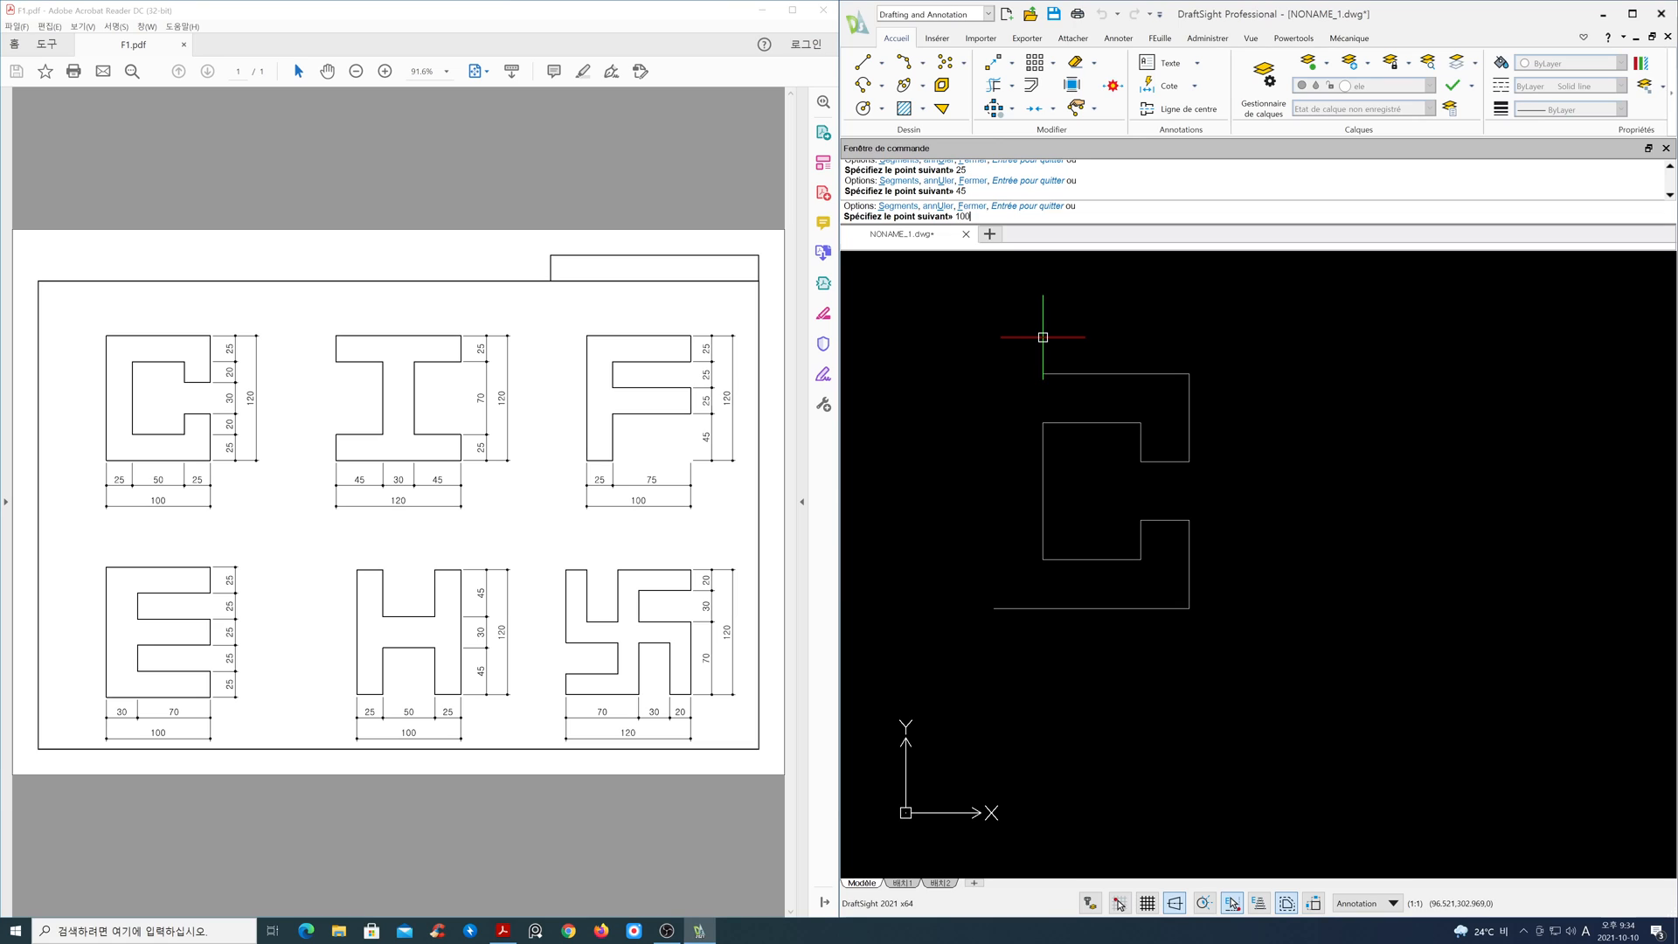
{"action": "key", "text": "Return"}
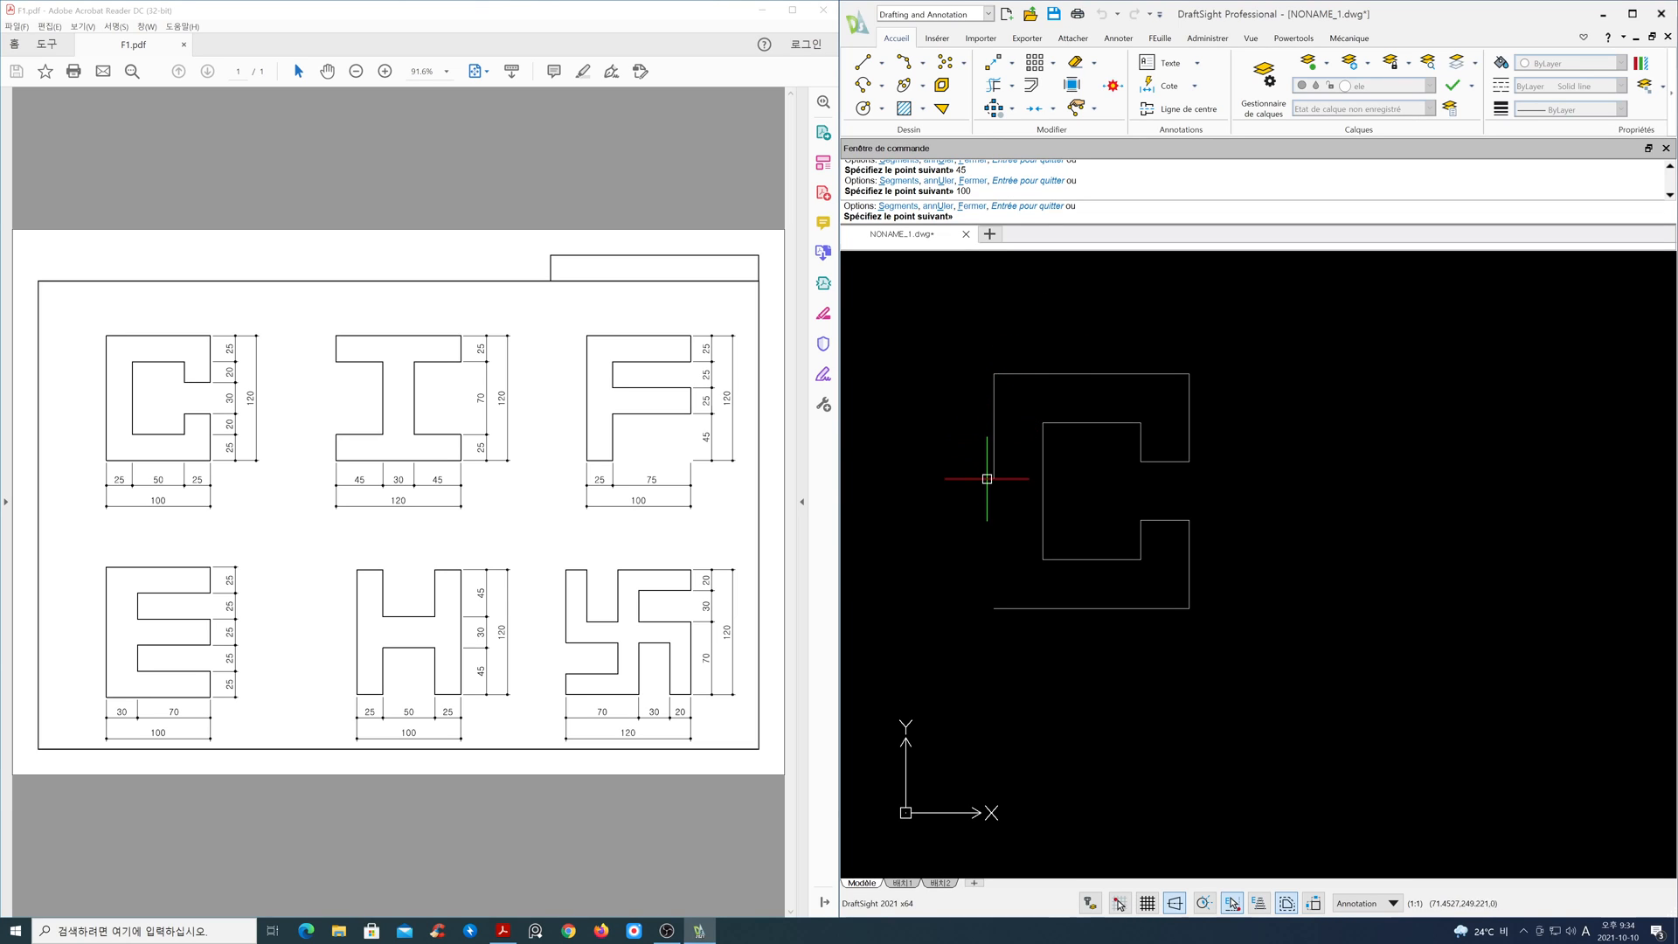
{"action": "left_click", "coordinate": [994, 608]}
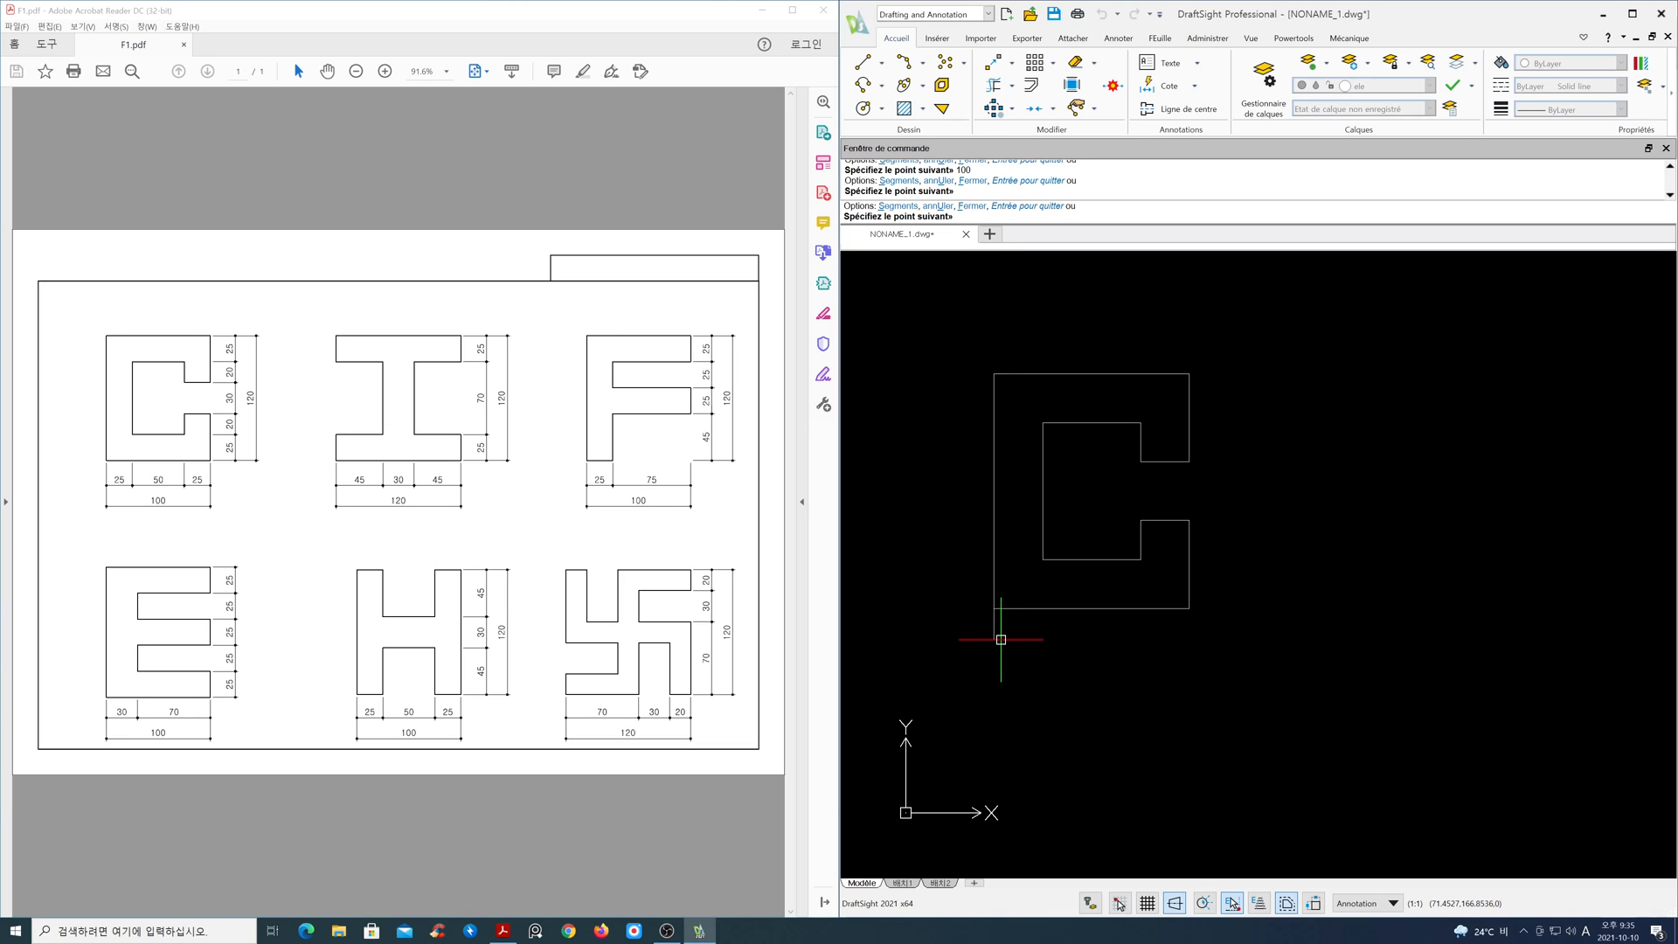
{"action": "key", "text": "Return"}
- Start the I outline to the right of the C with a 120-unit bottom edge and a 25-unit segment up
{"action": "scroll", "coordinate": [1109, 508], "scroll_direction": "down", "scroll_amount": 1}
{"action": "middle_click_drag", "start_coordinate": [1110, 508], "coordinate": [1014, 397]}
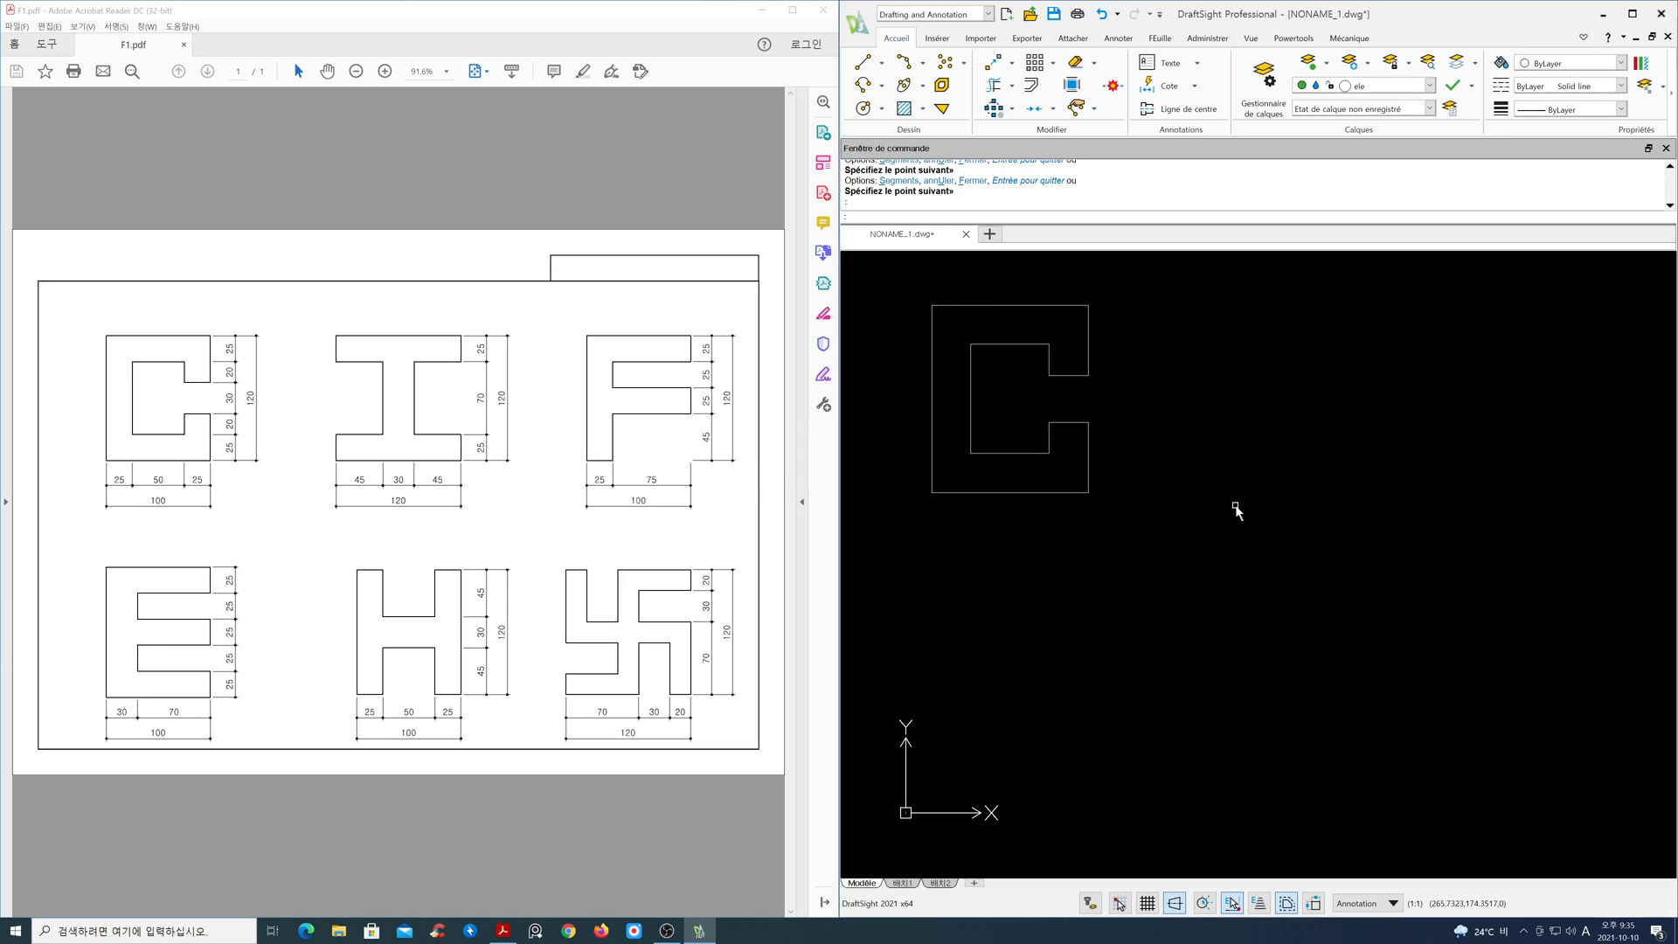
{"action": "key", "text": "Return"}
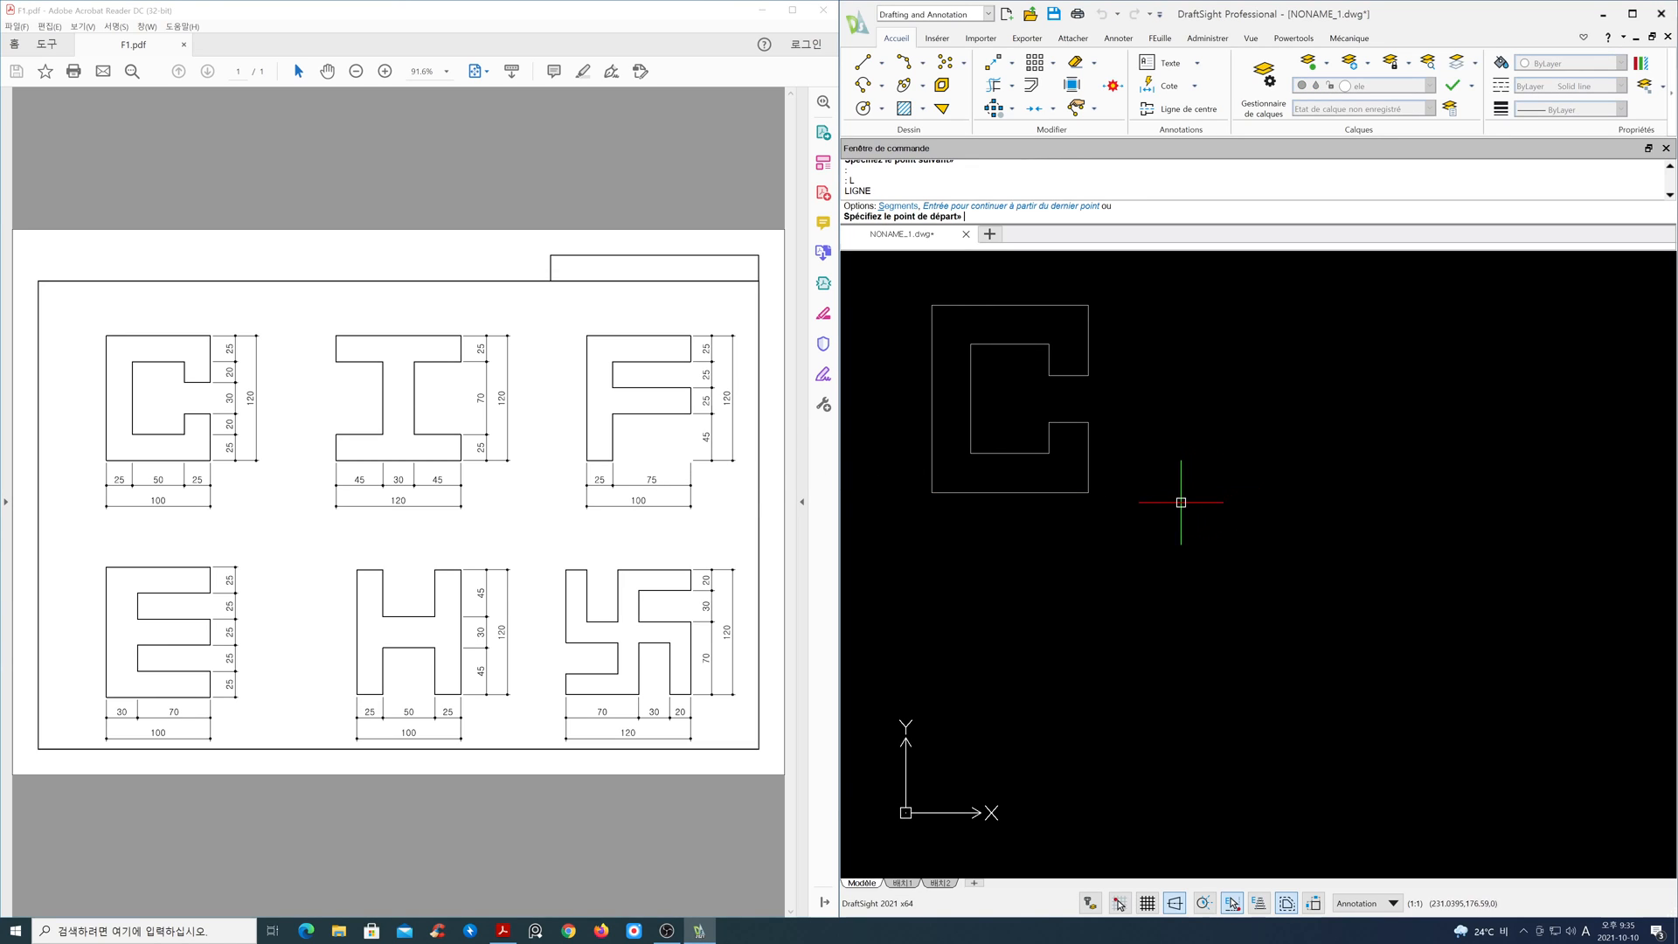
{"action": "left_click", "coordinate": [1173, 496]}
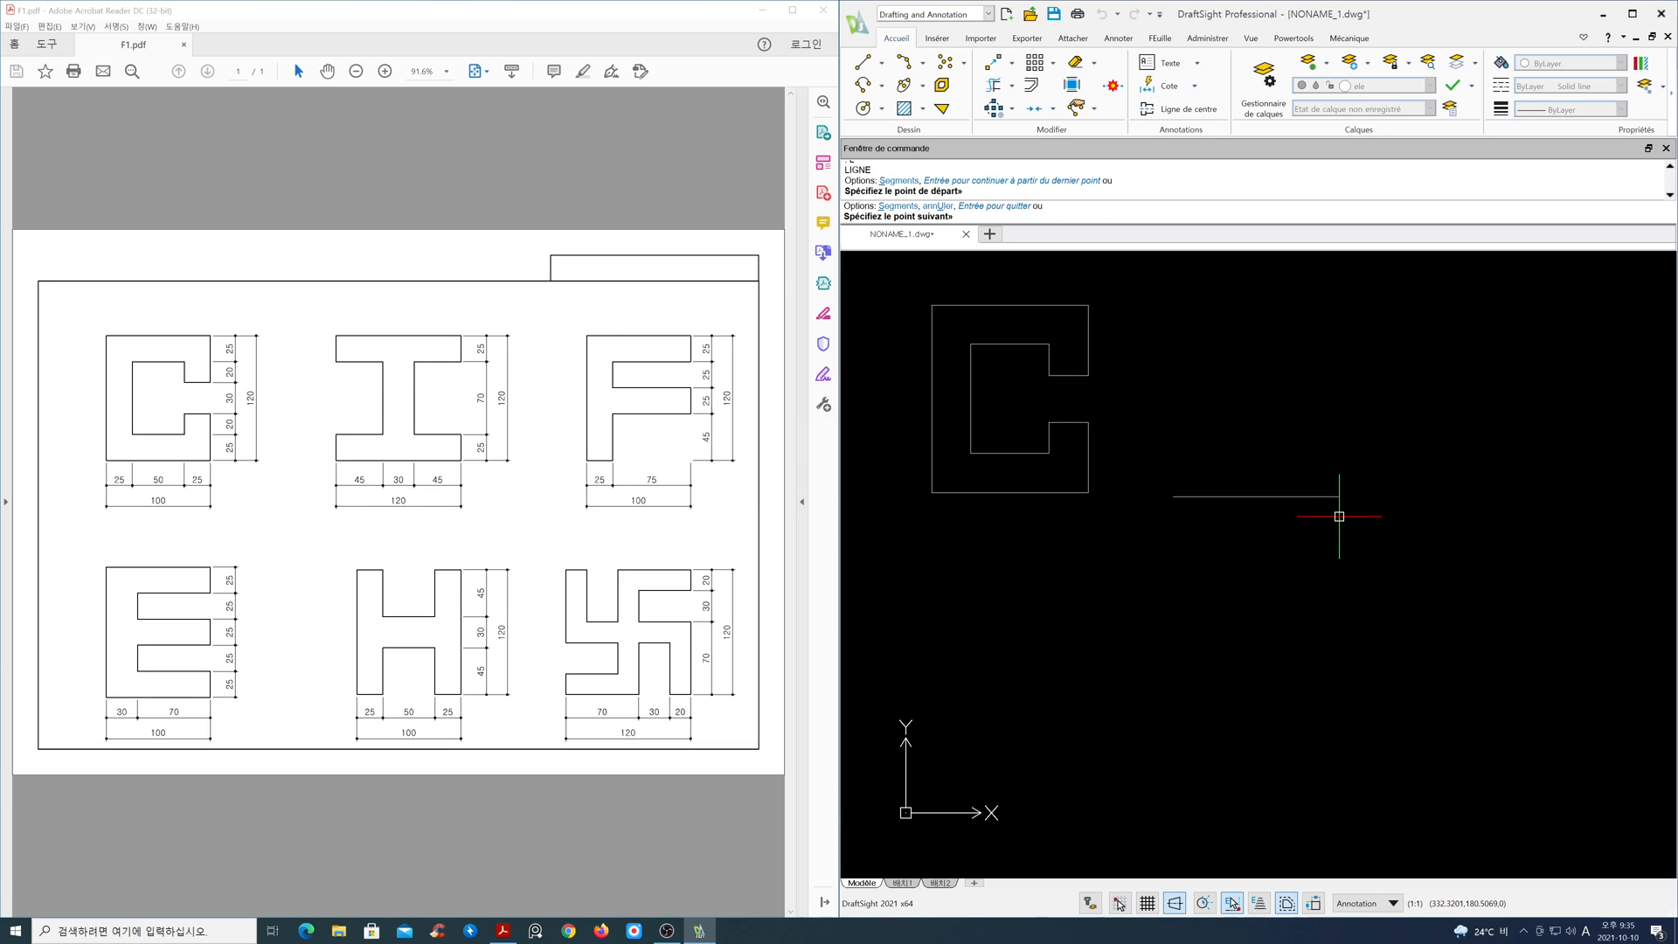
{"action": "type", "text": "120"}
{"action": "key", "text": "Return"}
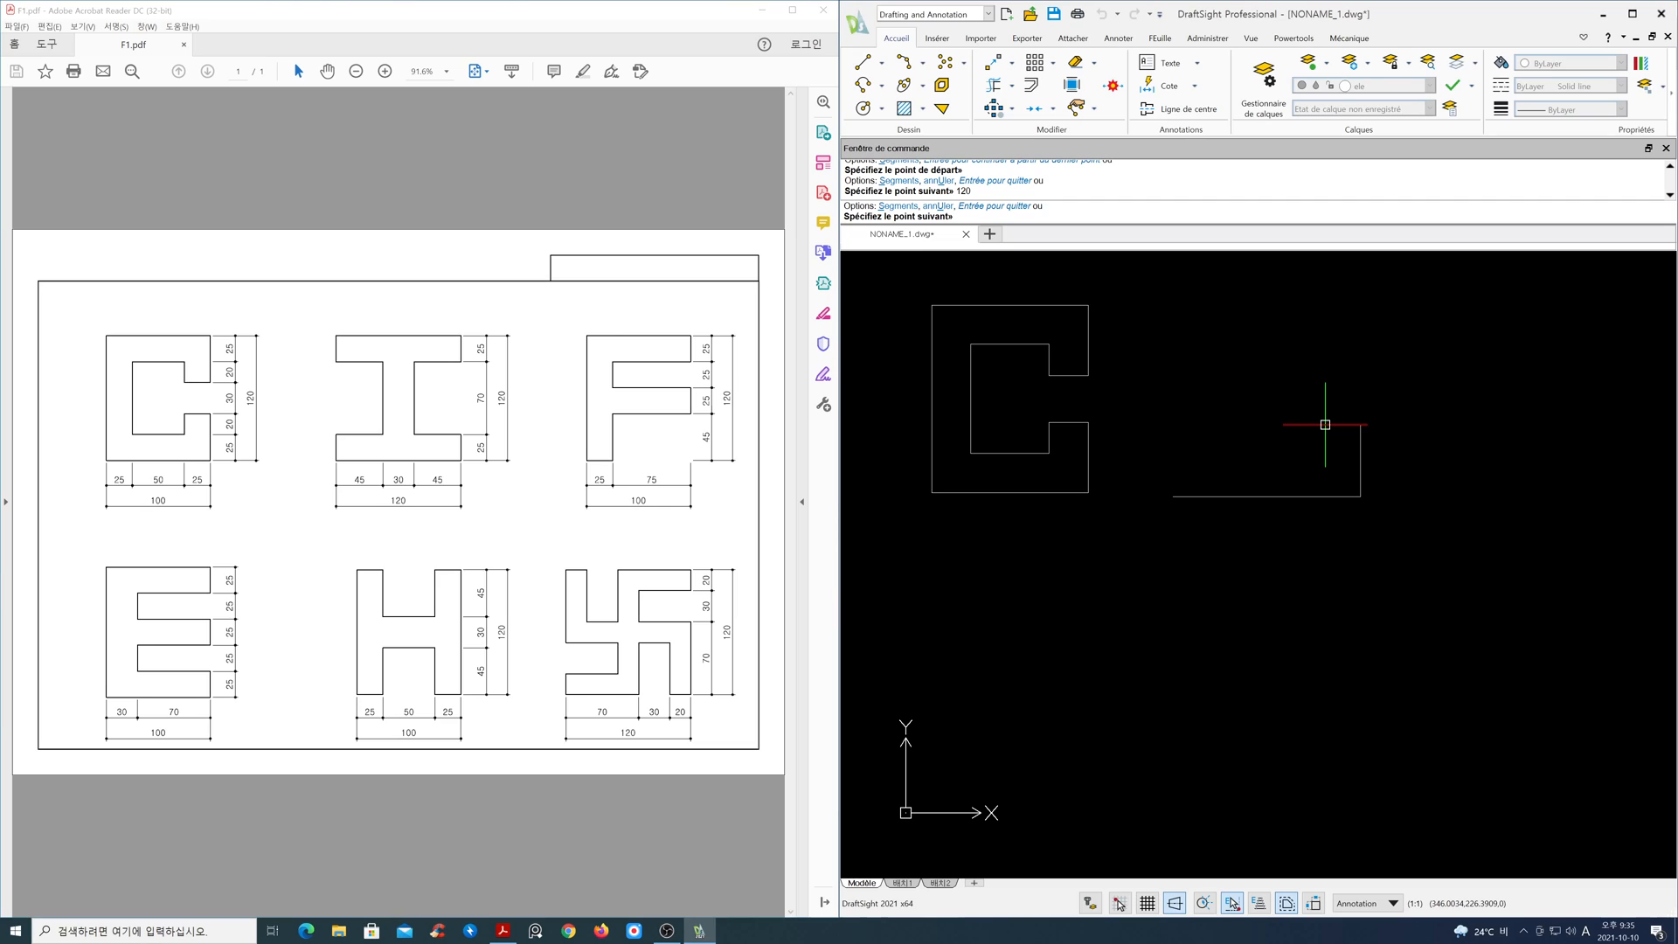
{"action": "type", "text": "25"}
{"action": "key", "text": "Return"}
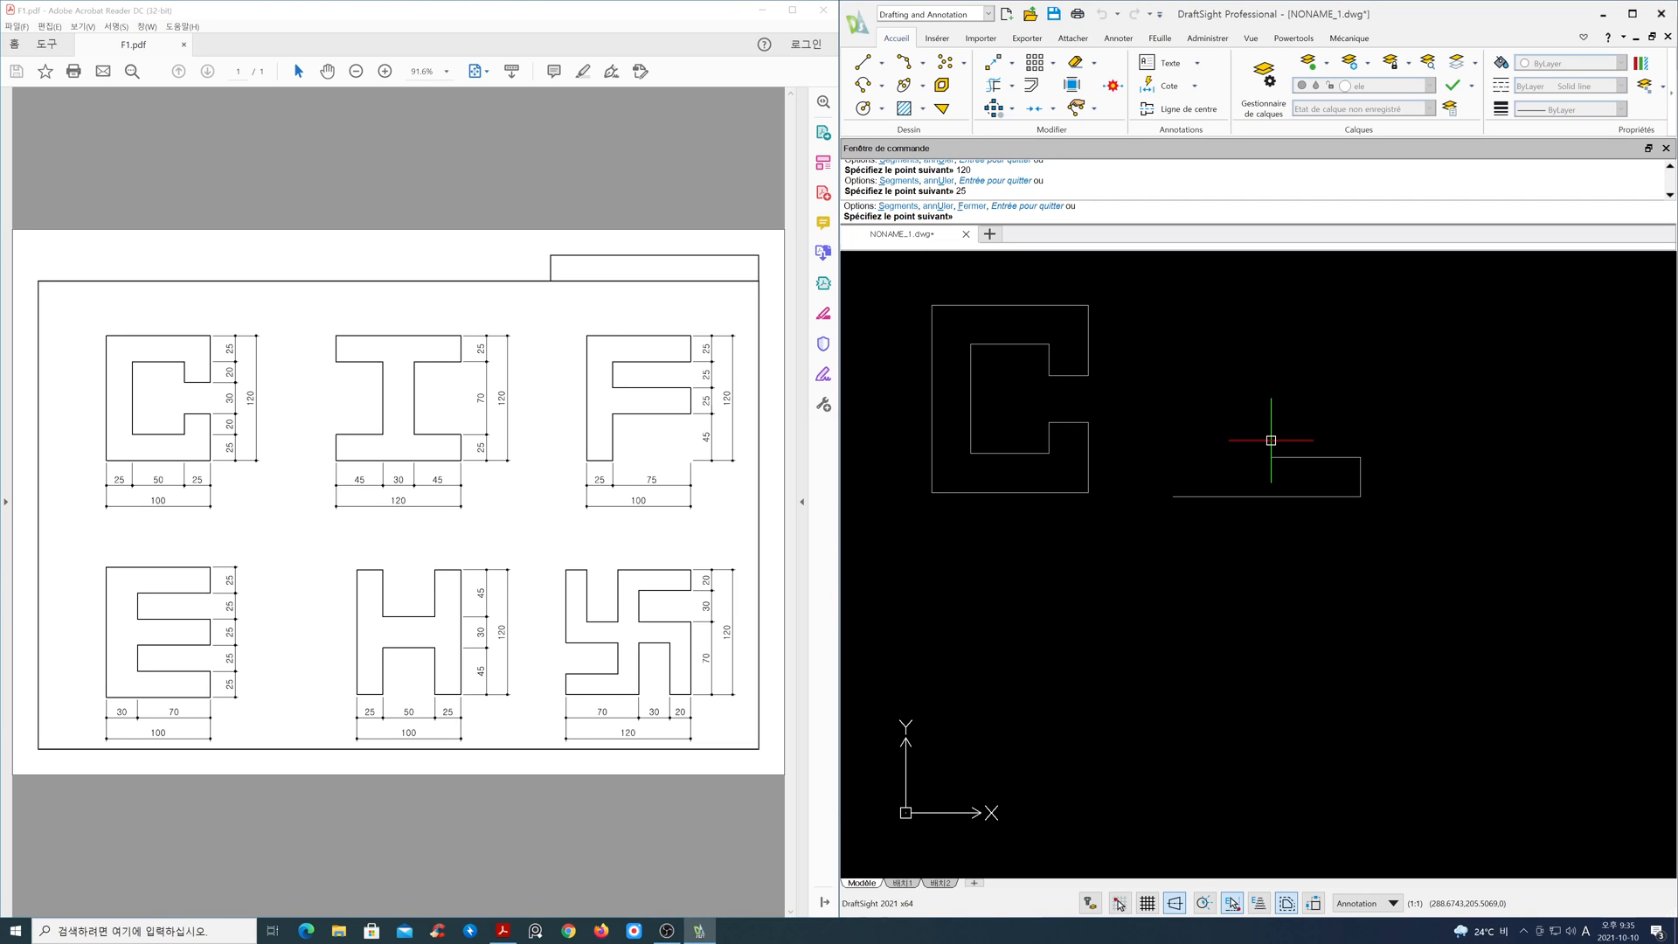
- Continue the I outline with segments 45 left, 70 up, 45 right and 25 up
{"action": "key", "text": "Return"}
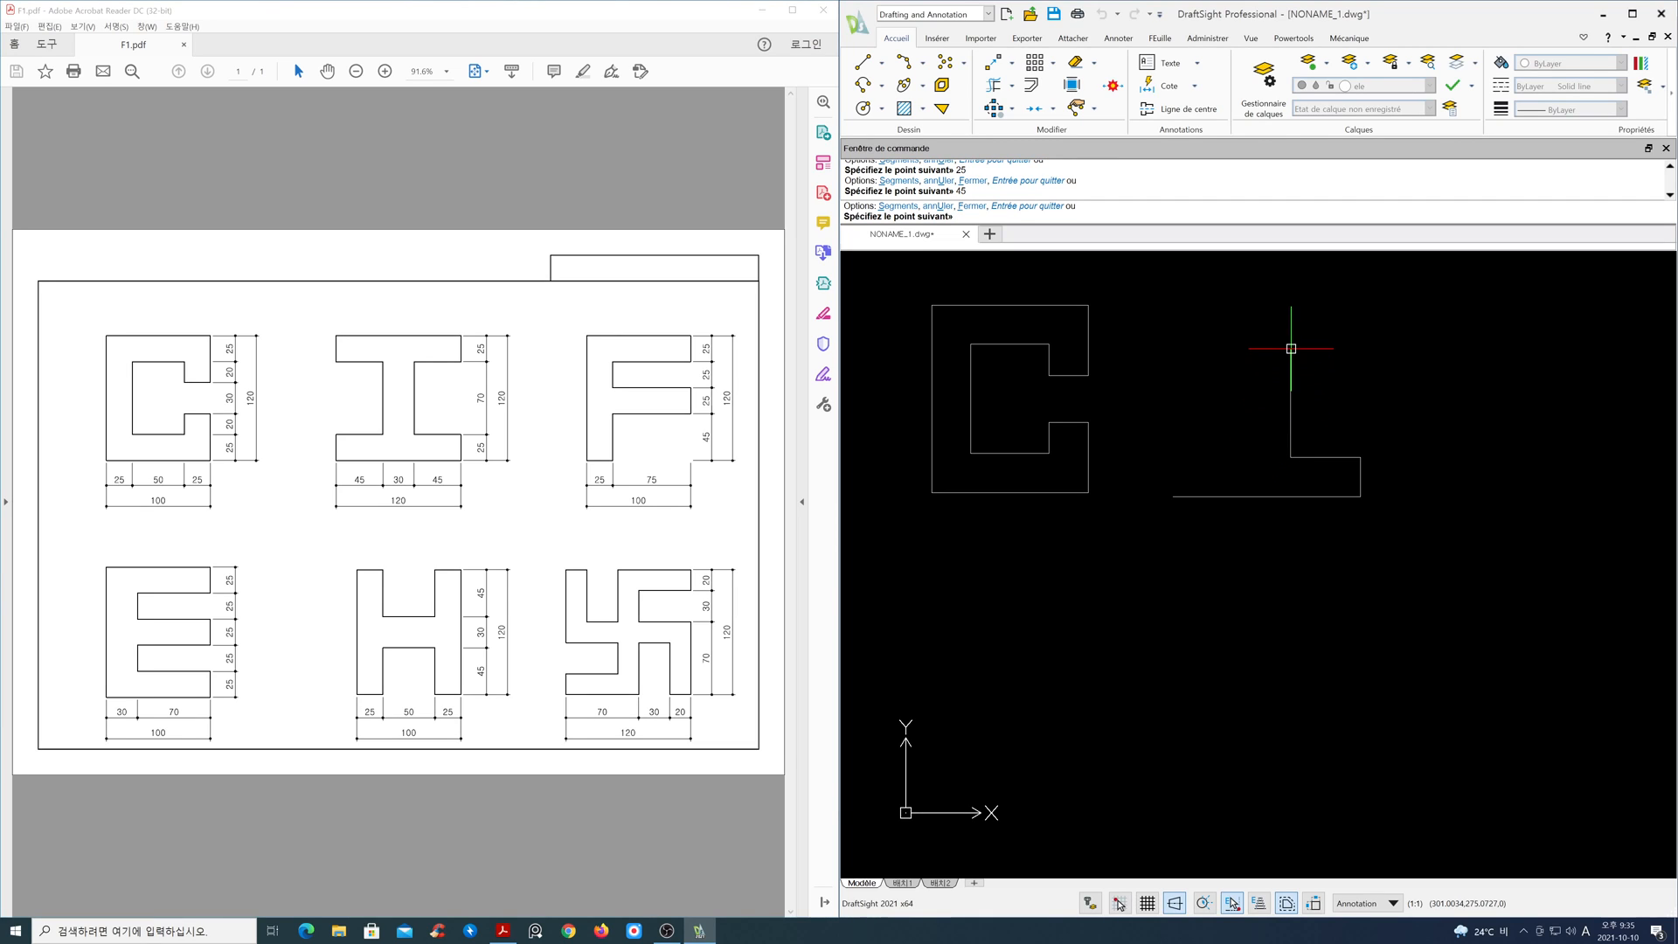
{"action": "type", "text": "70"}
{"action": "key", "text": "Return"}
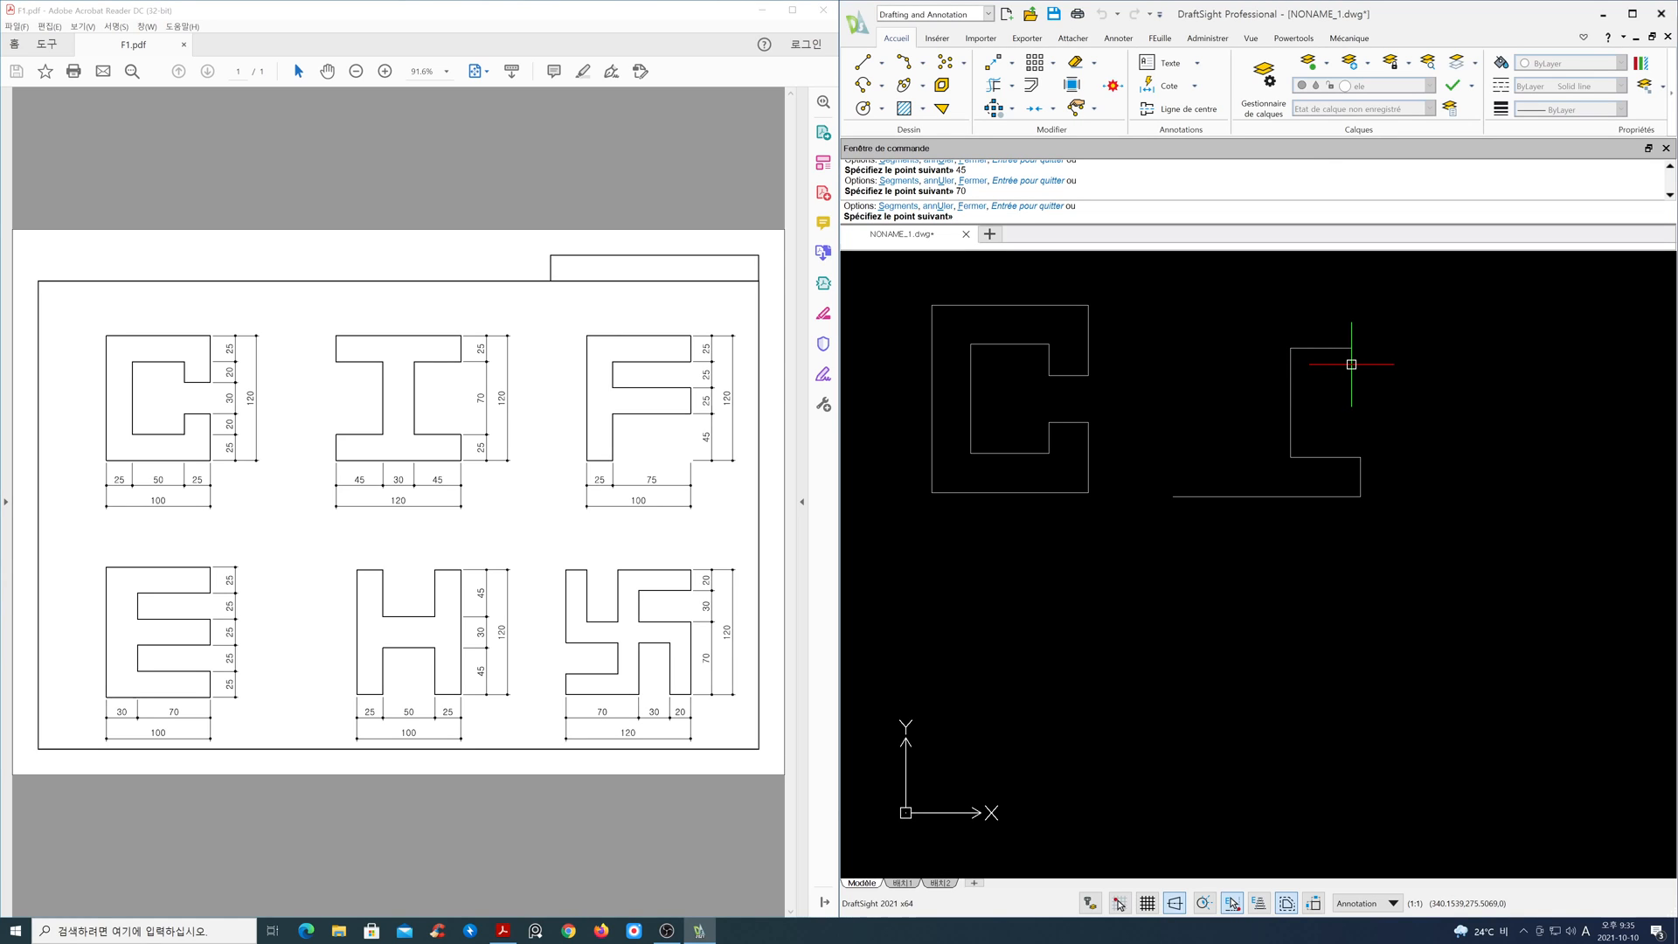
{"action": "key", "text": "Return"}
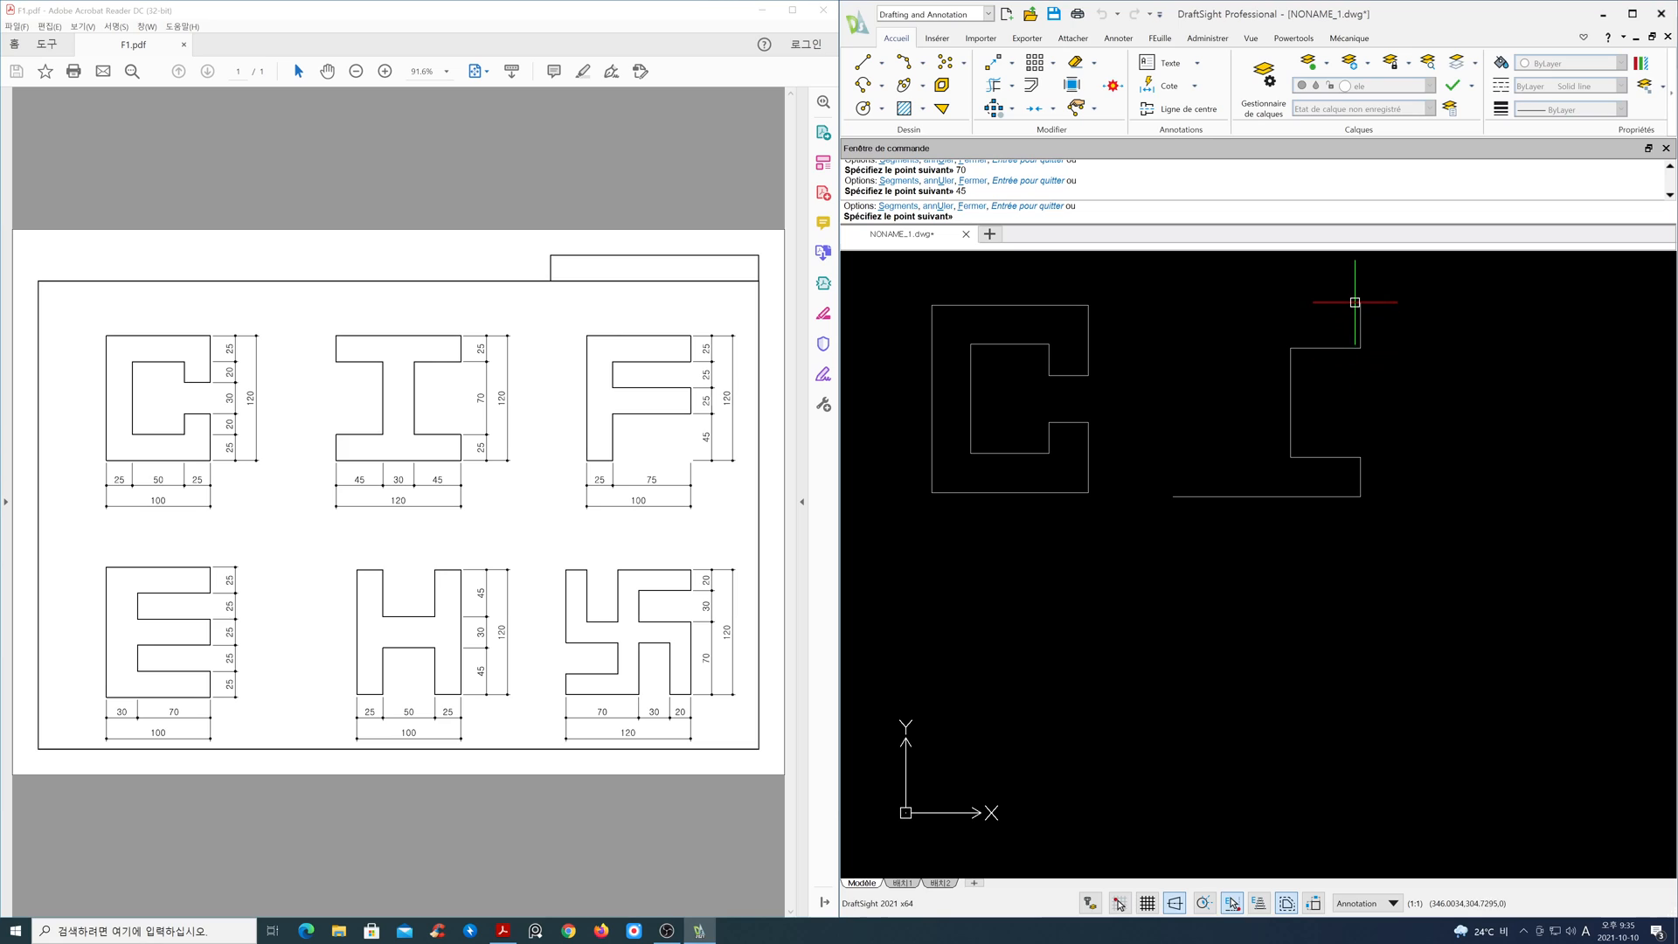
{"action": "type", "text": "25"}
{"action": "key", "text": "Return"}
- Draw the I's top edge 120 left, followed by segments 25 down and 45 right
{"action": "type", "text": "12"}
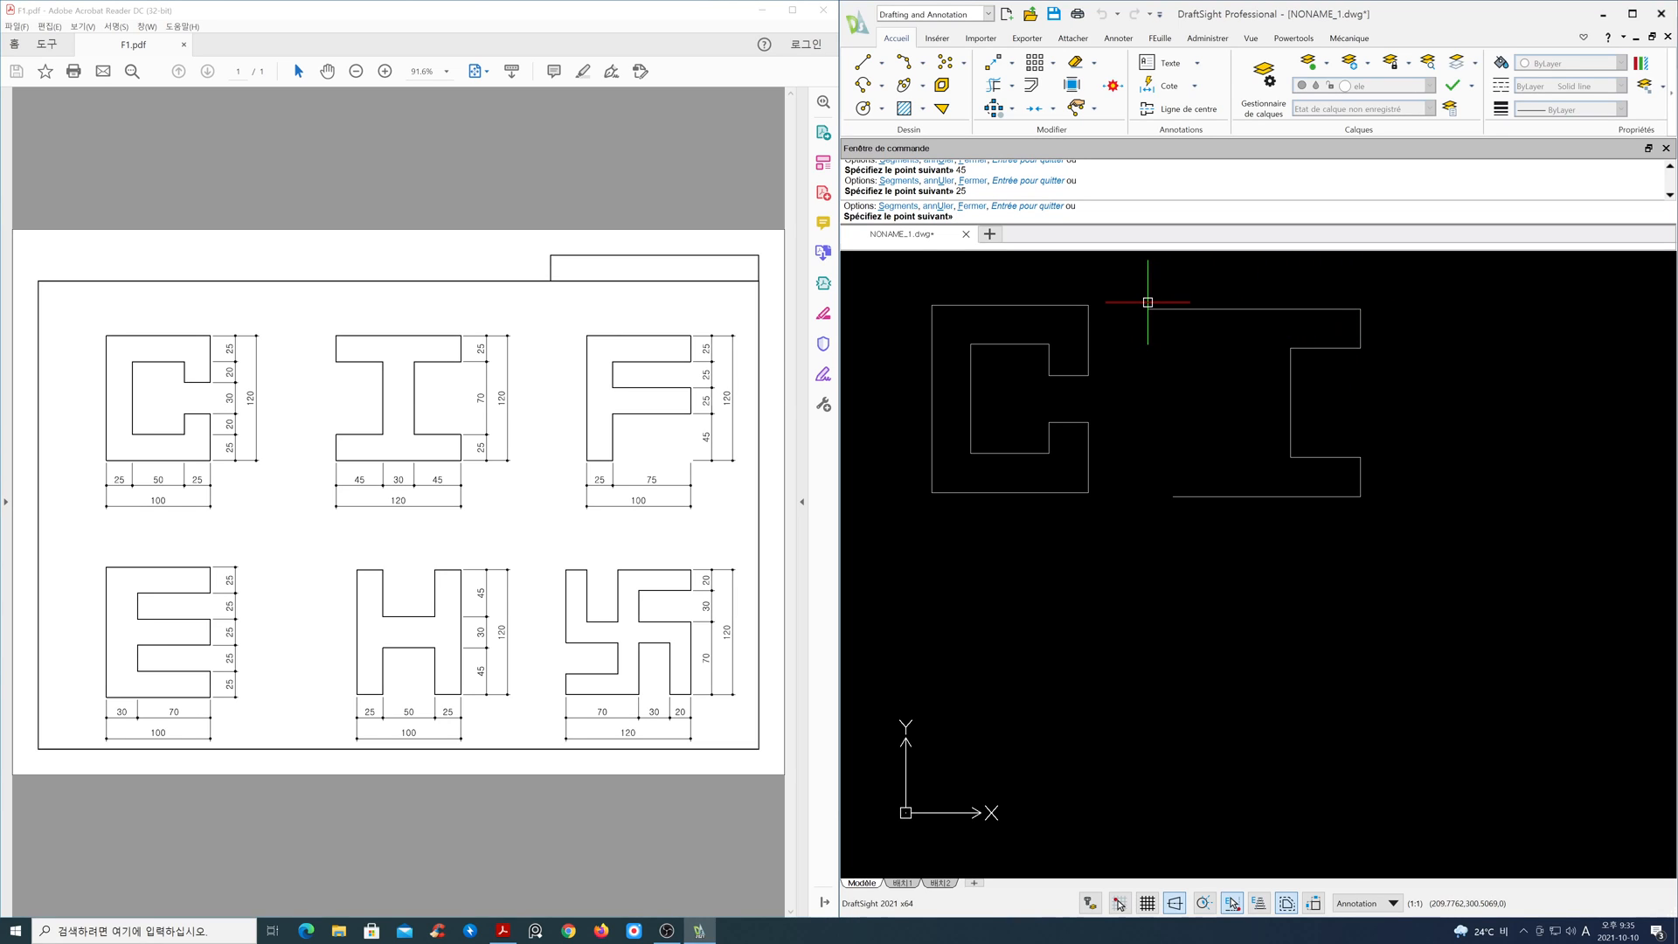
{"action": "type", "text": "0"}
{"action": "key", "text": "Return"}
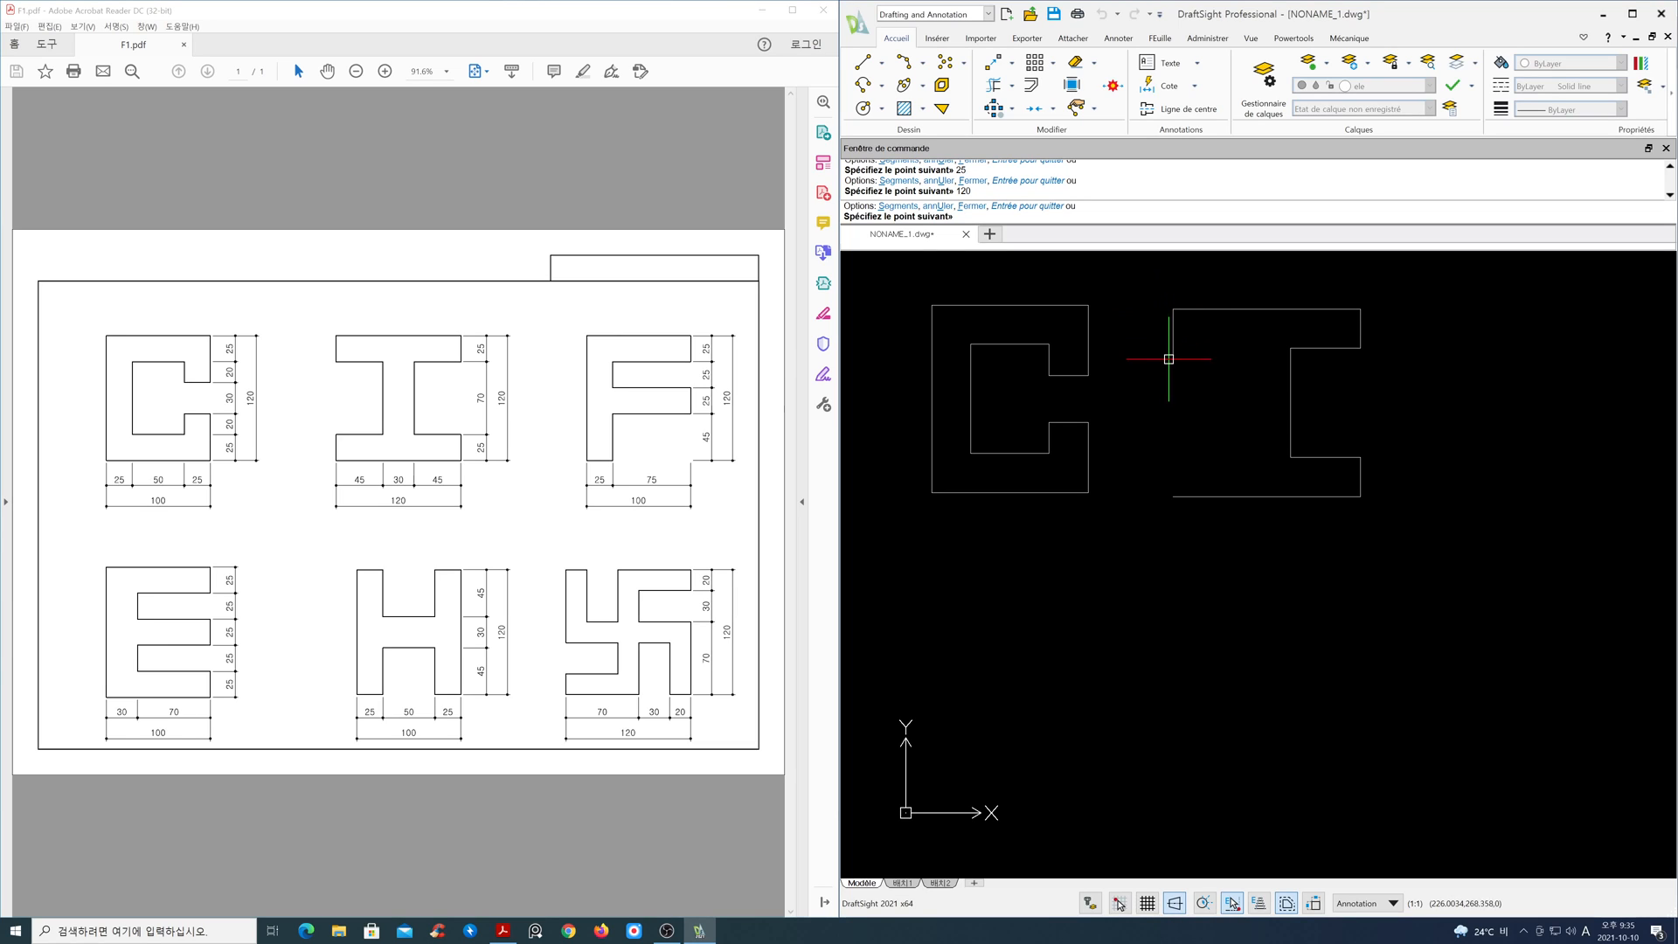
{"action": "type", "text": "25"}
{"action": "key", "text": "Return"}
{"action": "type", "text": "45"}
{"action": "key", "text": "Return"}
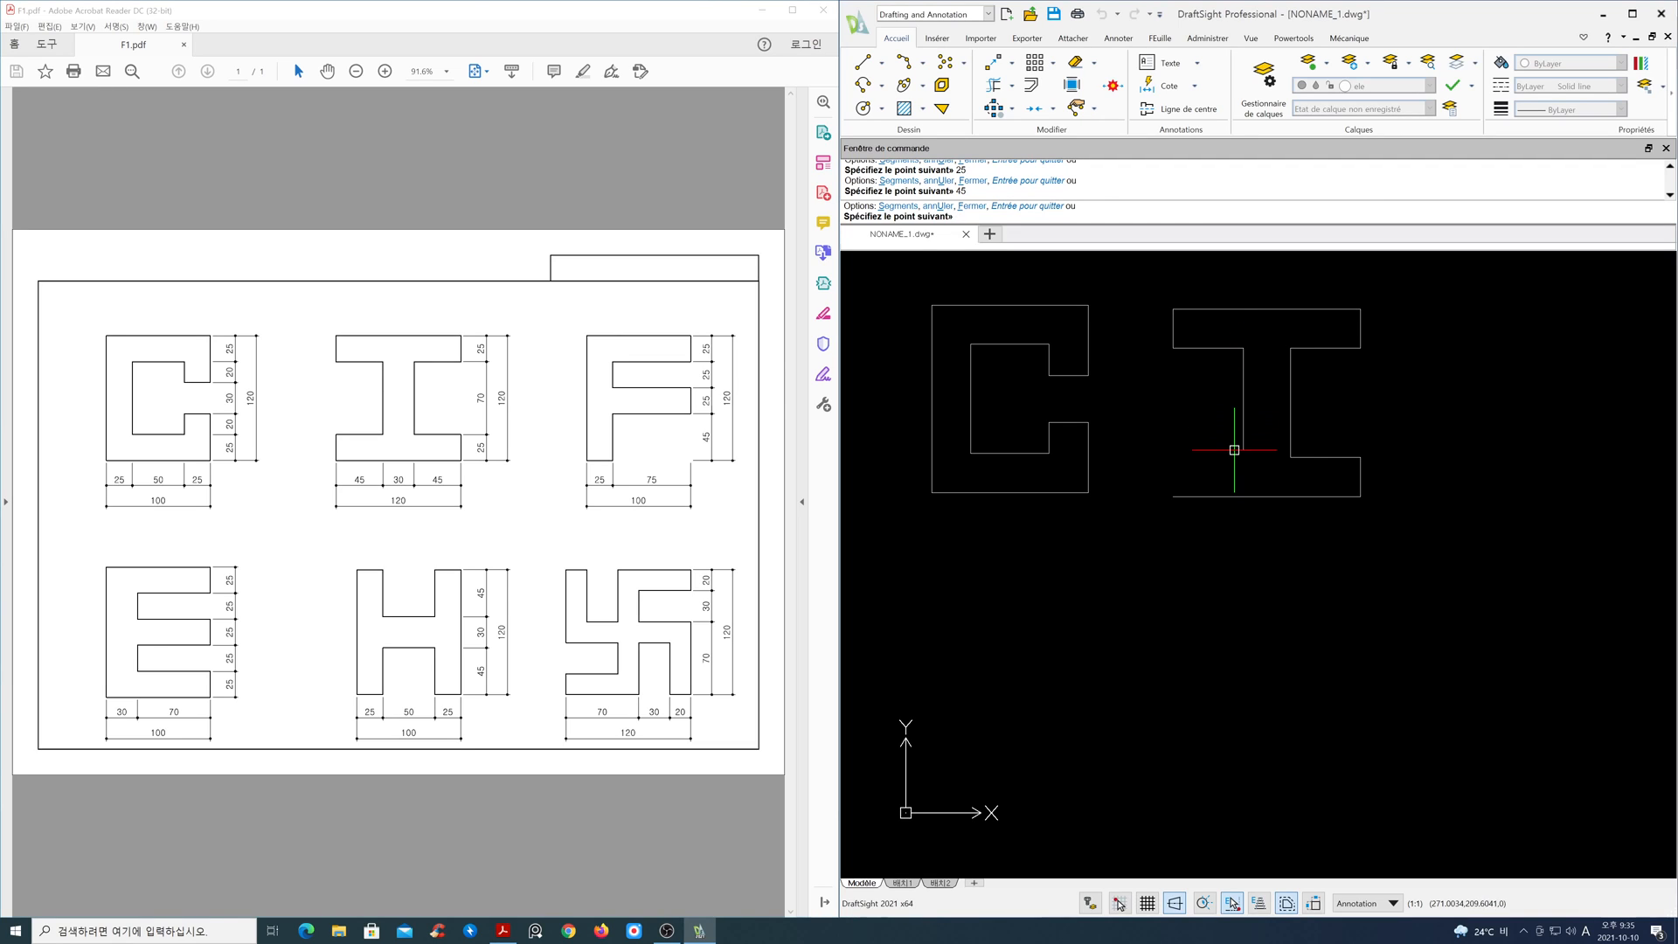
- Finish the I outline with segments 70 down and 45 left, closing it to the start point
{"action": "type", "text": "70"}
{"action": "key", "text": "Return"}
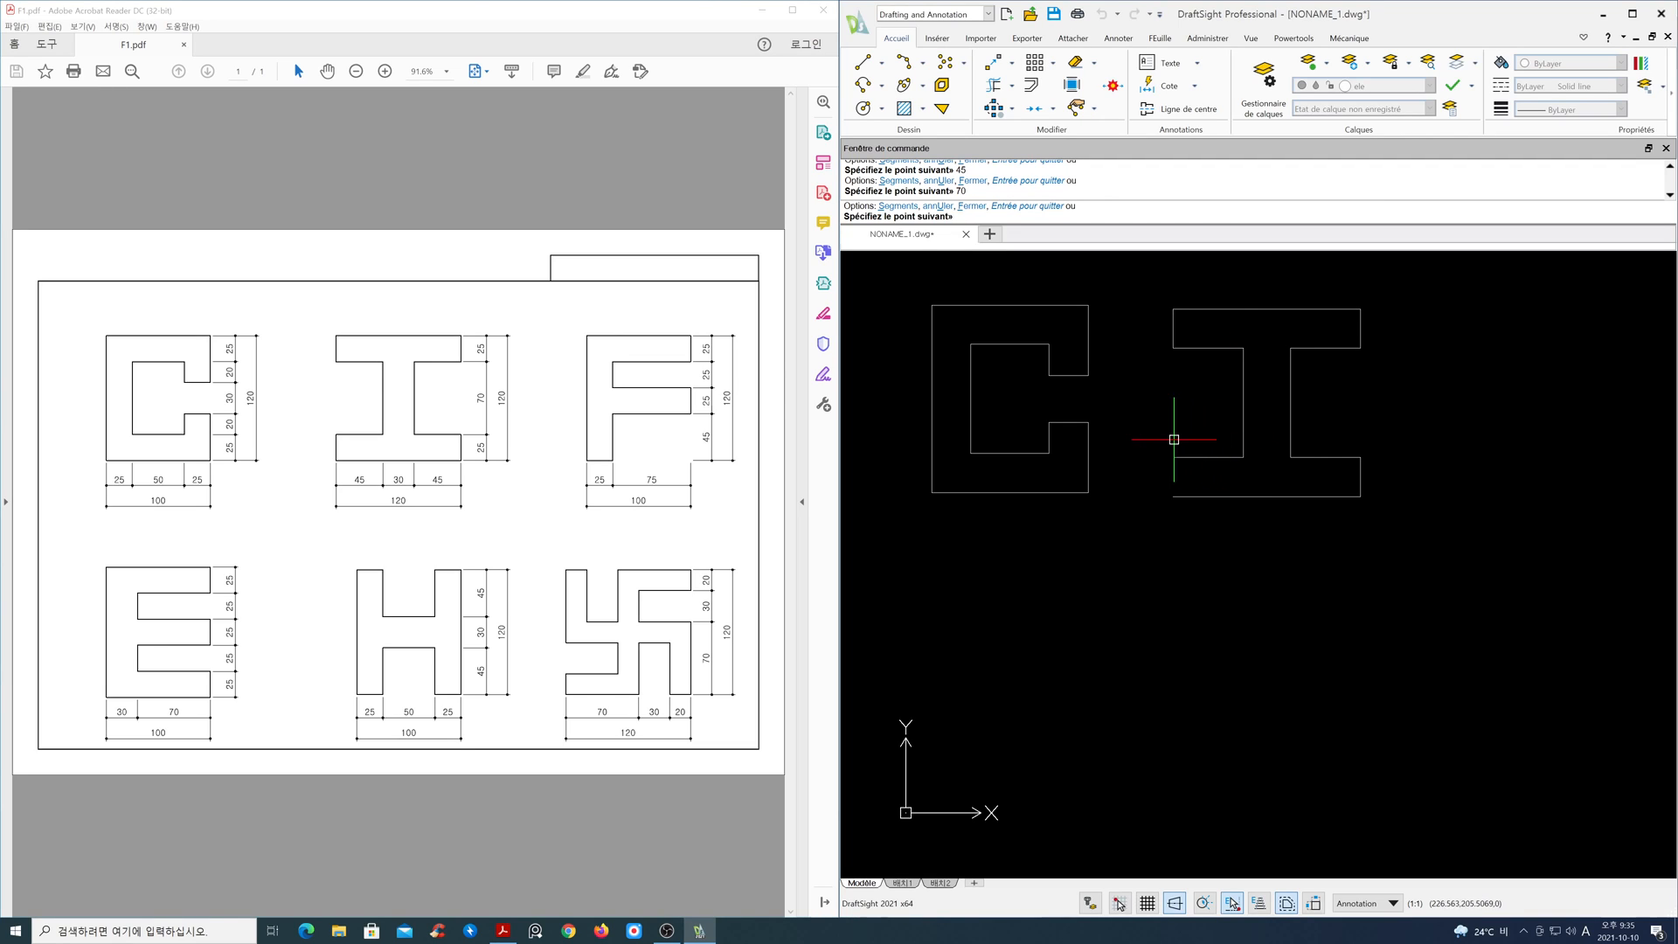
{"action": "type", "text": "45"}
{"action": "key", "text": "Return"}
{"action": "key", "text": "Return"}
- Start the F outline to the right of the I with a 120-unit vertical left edge drawn upward
{"action": "scroll", "coordinate": [1385, 472], "scroll_direction": "down", "scroll_amount": 2}
{"action": "scroll", "coordinate": [1273, 443], "scroll_direction": "down", "scroll_amount": 1}
{"action": "middle_click_drag", "start_coordinate": [1273, 442], "coordinate": [1240, 437]}
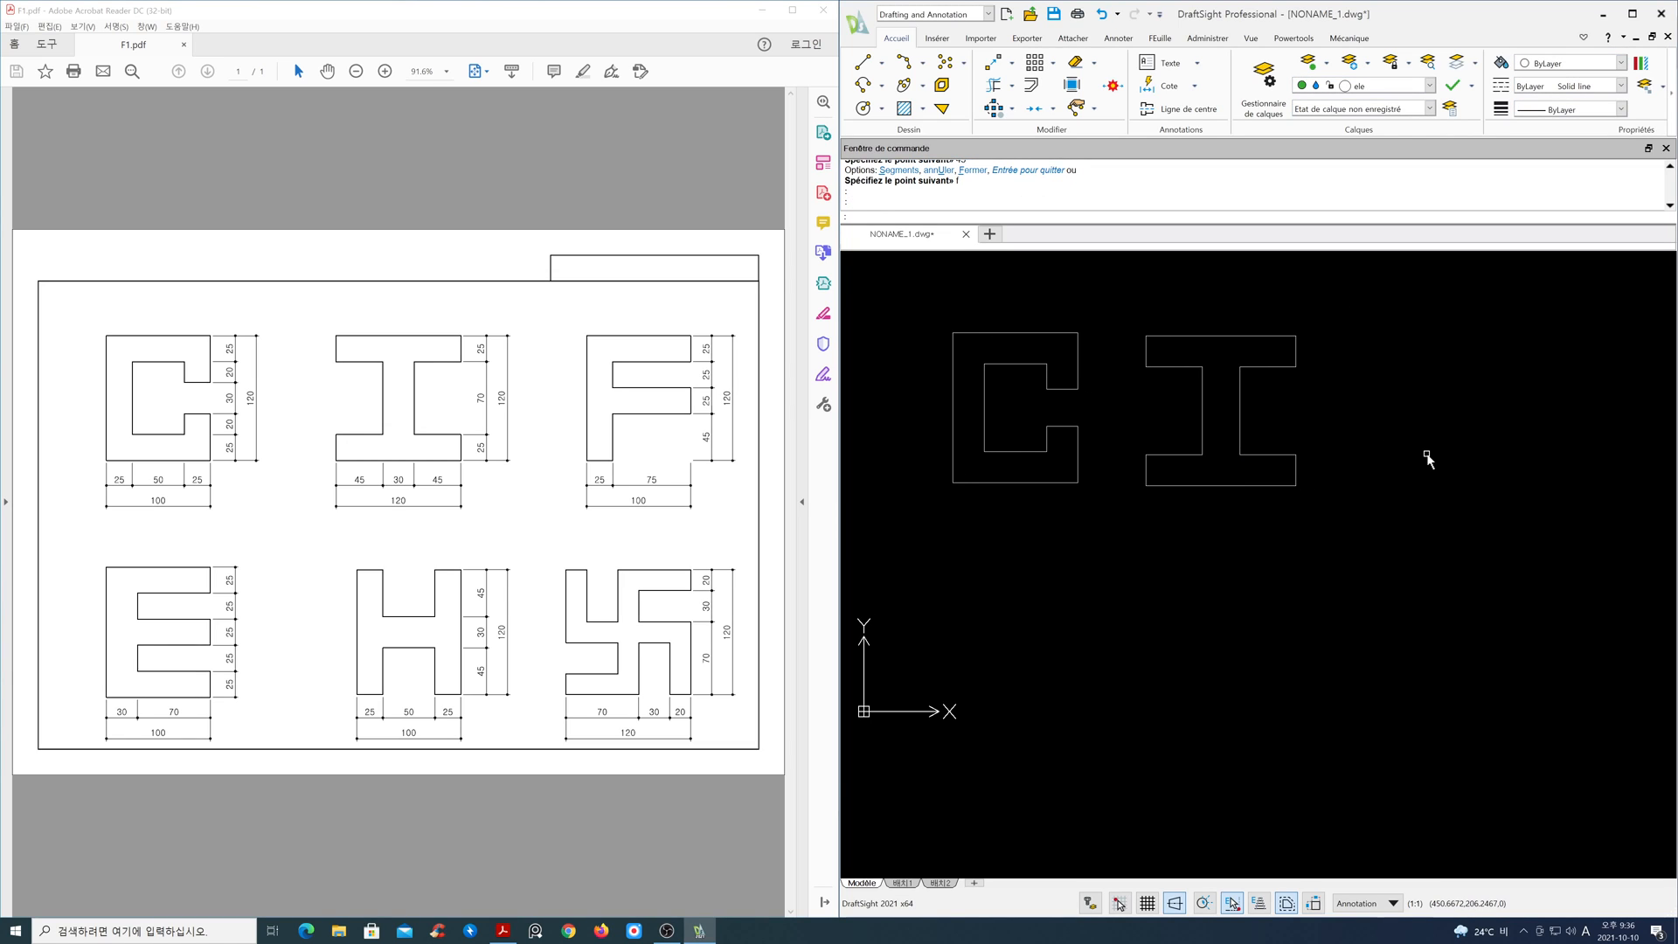
{"action": "key", "text": "Return"}
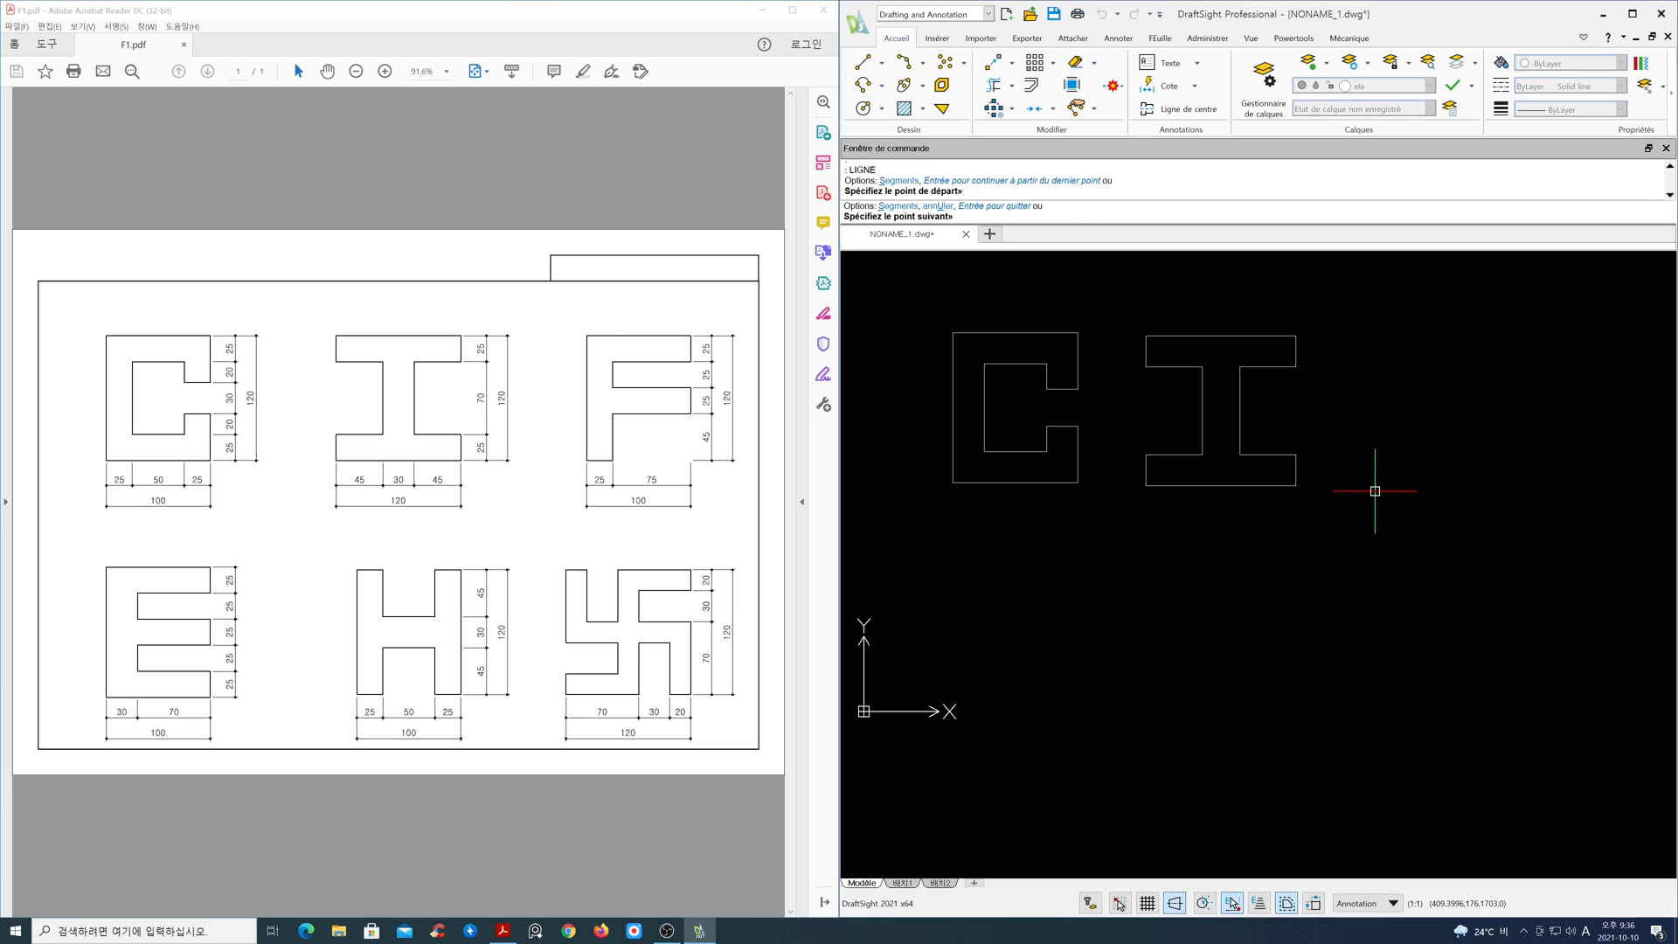
{"action": "type", "text": "120"}
{"action": "key", "text": "Return"}
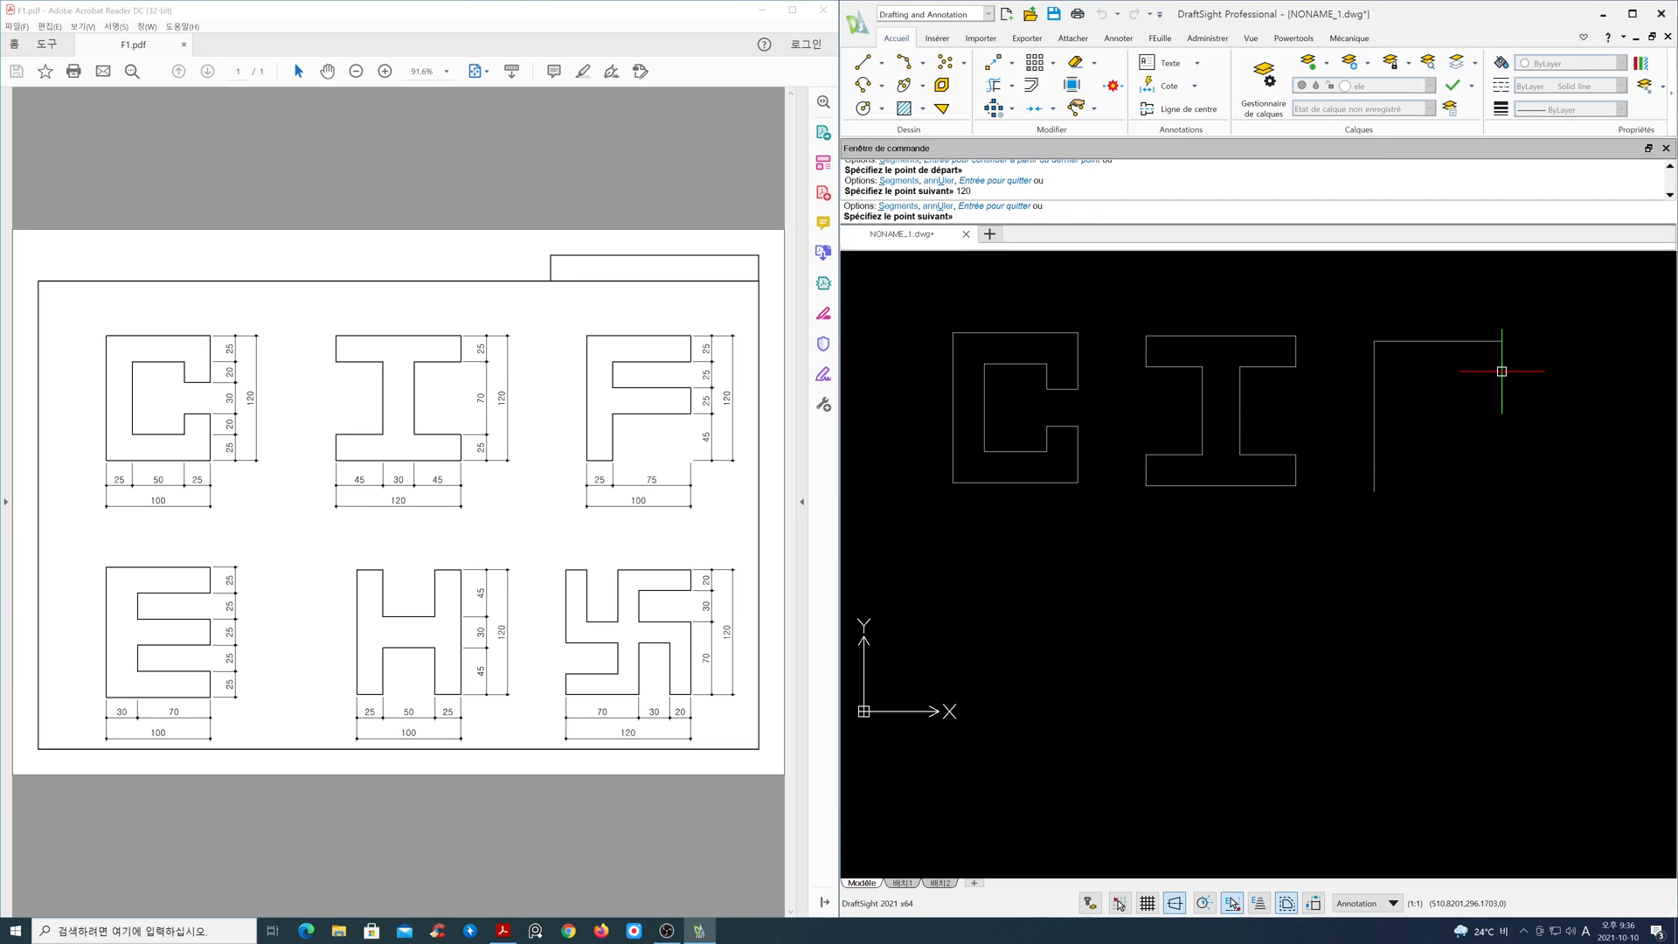
- Continue the F outline with segments 100 right, 25 down, 75 left and 25 down
{"action": "type", "text": "100"}
{"action": "key", "text": "Return"}
{"action": "type", "text": "25"}
{"action": "key", "text": "Return"}
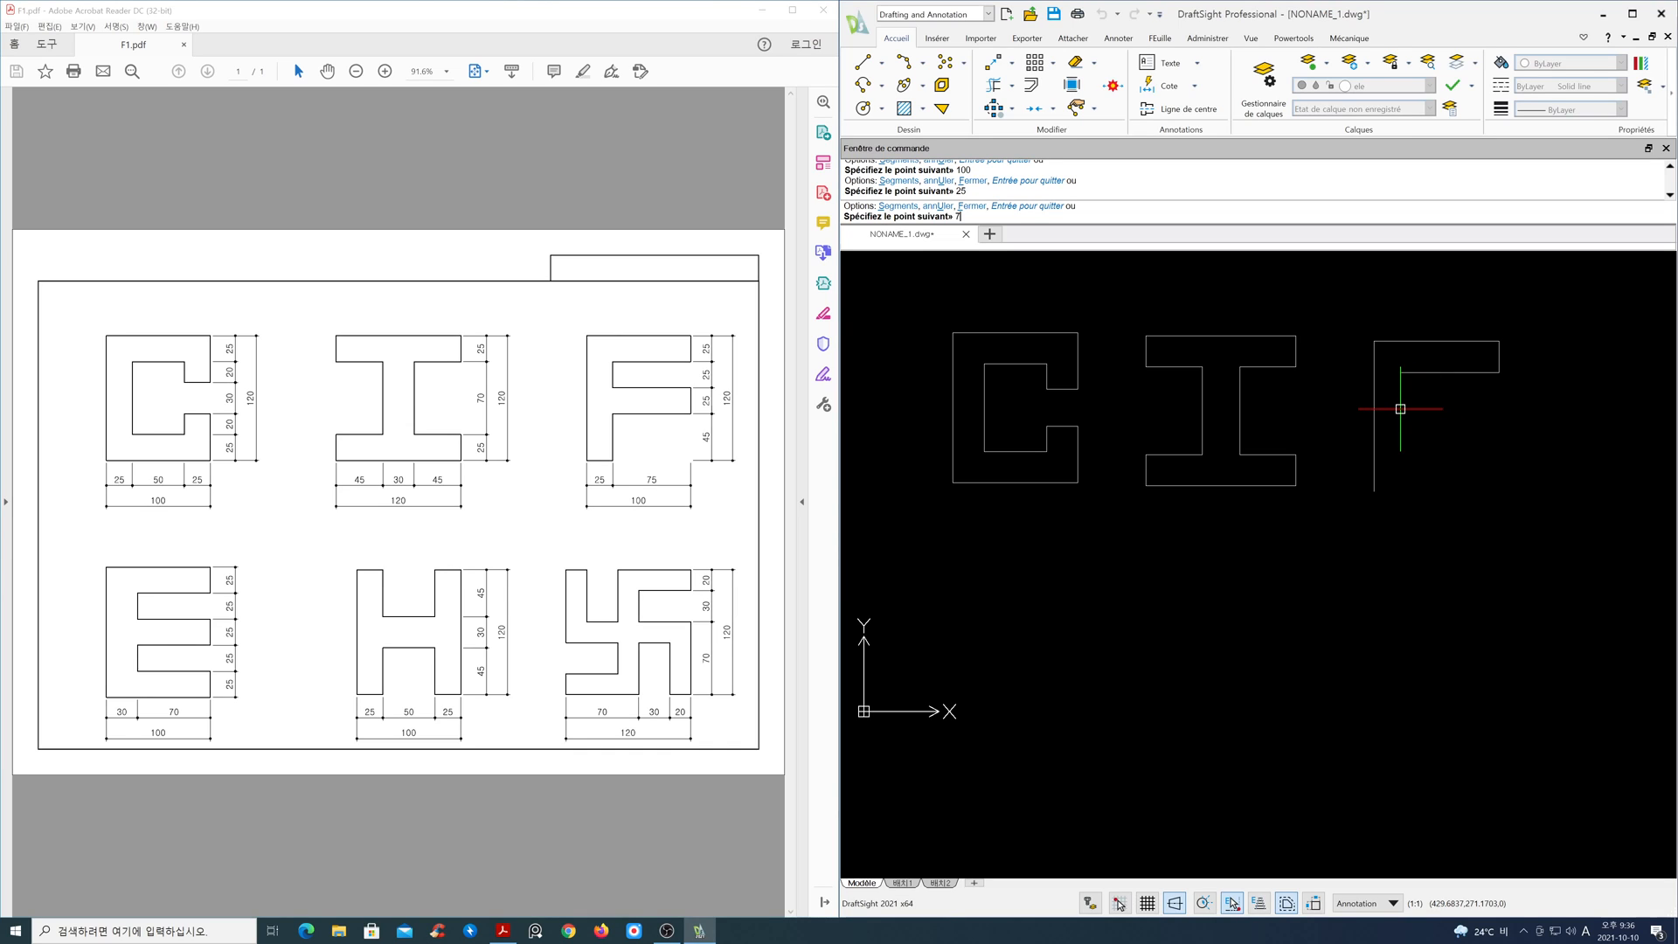
{"action": "key", "text": "Return"}
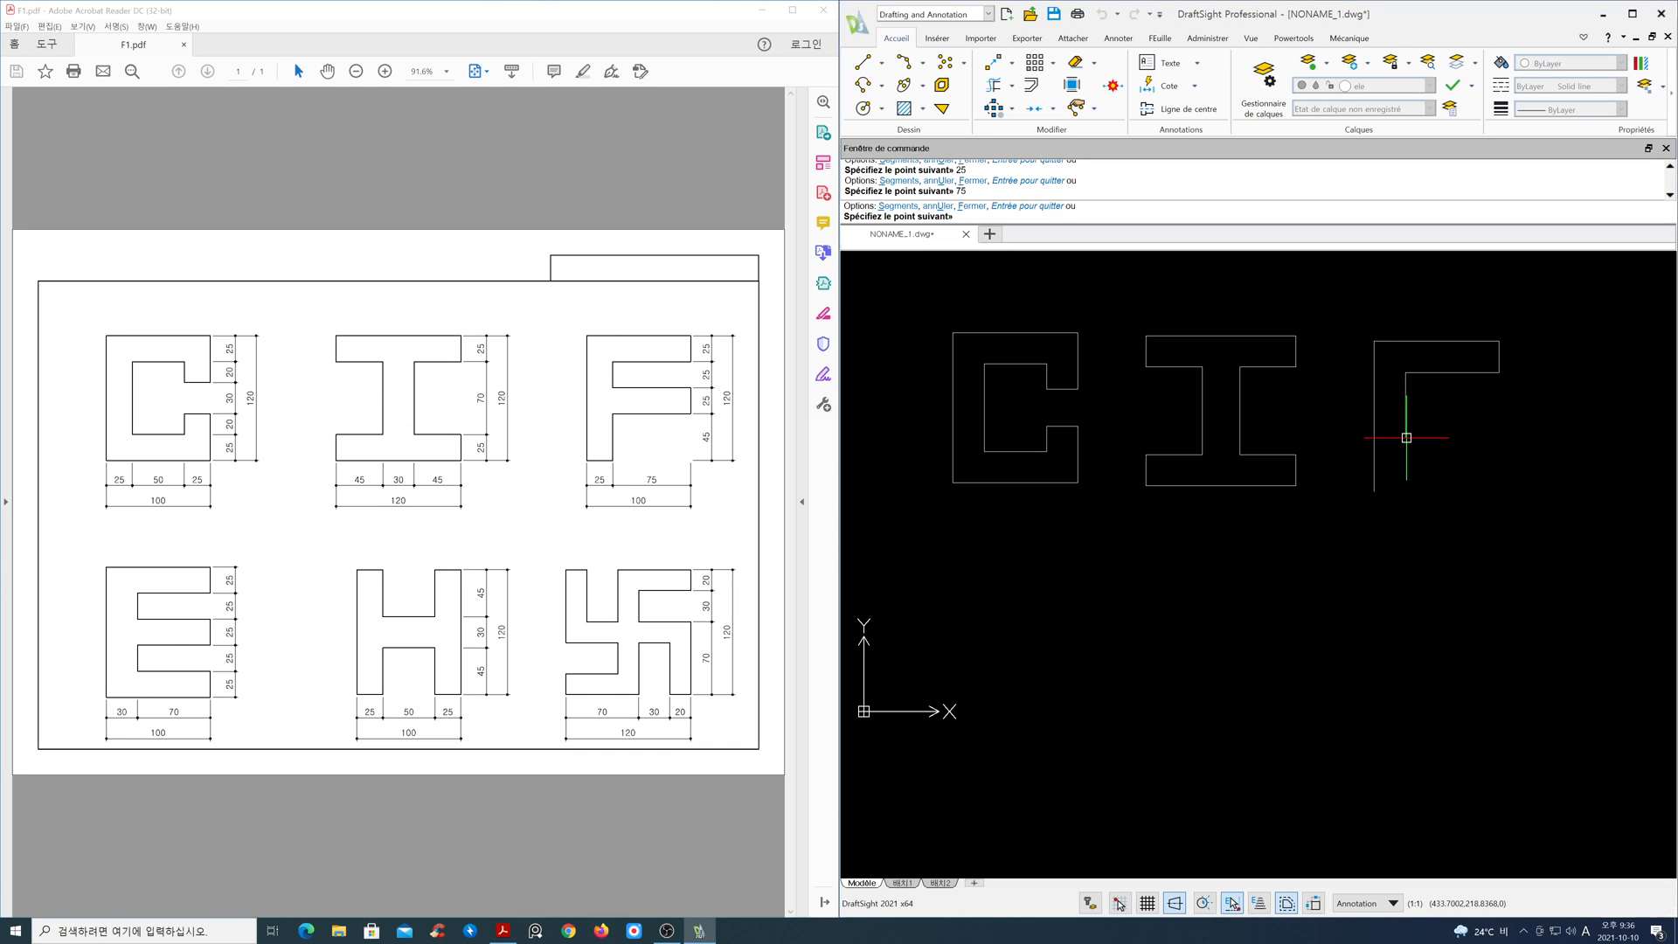
{"action": "type", "text": "25"}
{"action": "key", "text": "Return"}
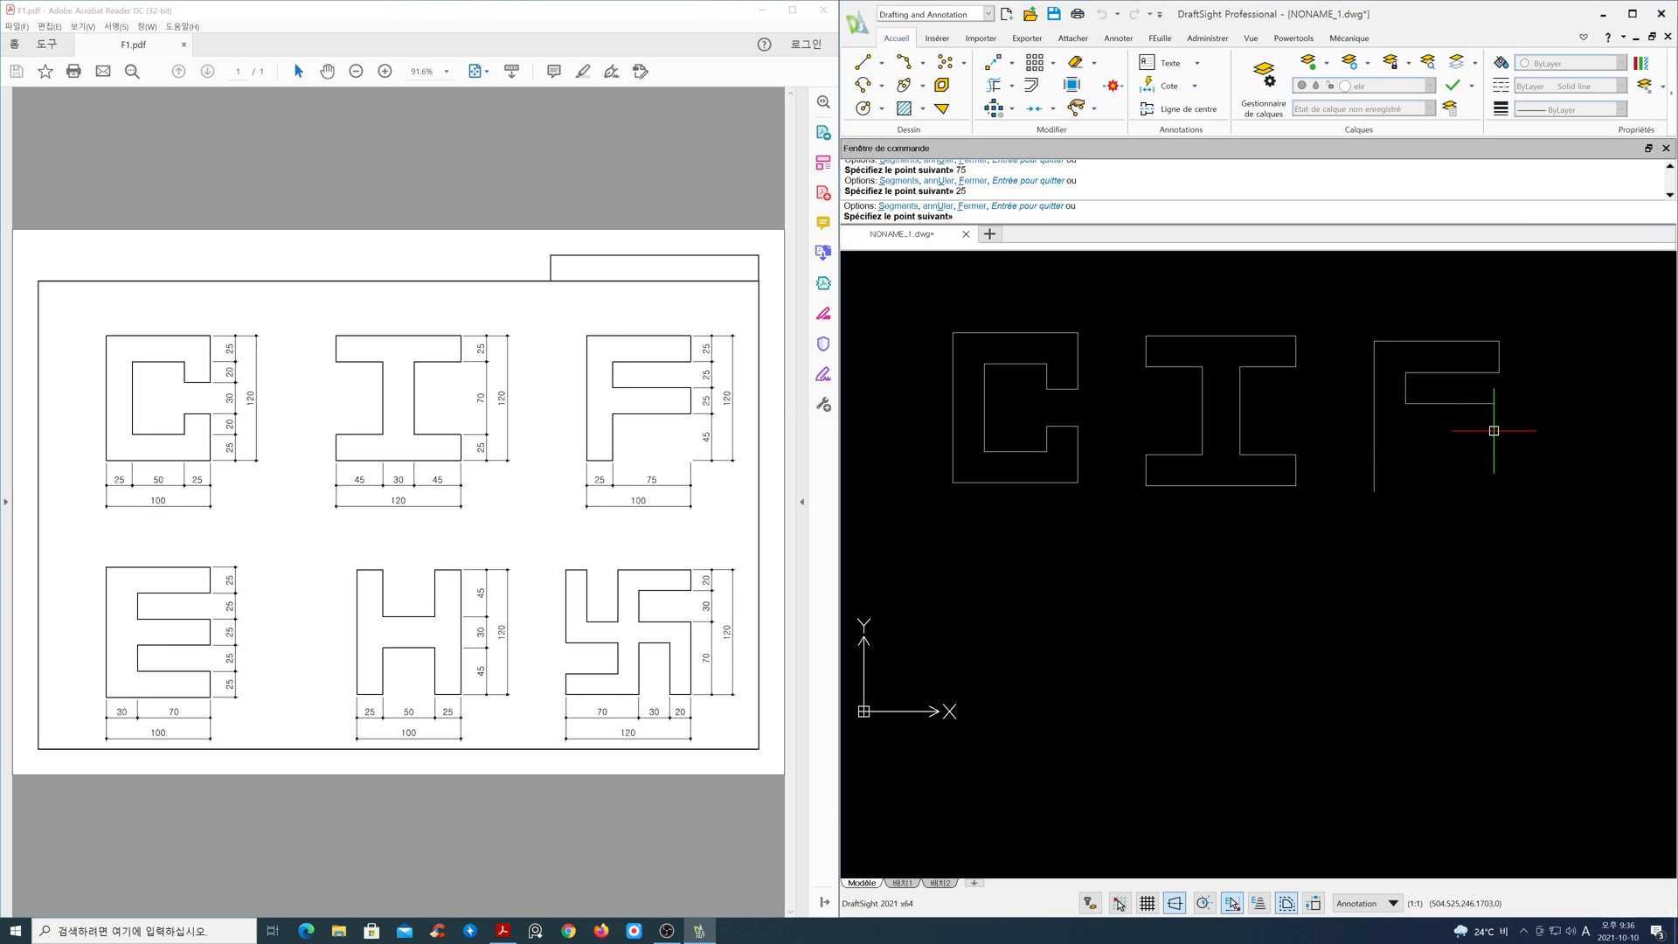
- Finish the F outline with segments 75 right, 25 down, 75 left and 45 down, closing it to the start point
{"action": "type", "text": "75"}
{"action": "key", "text": "Return"}
{"action": "type", "text": "25"}
{"action": "key", "text": "Return"}
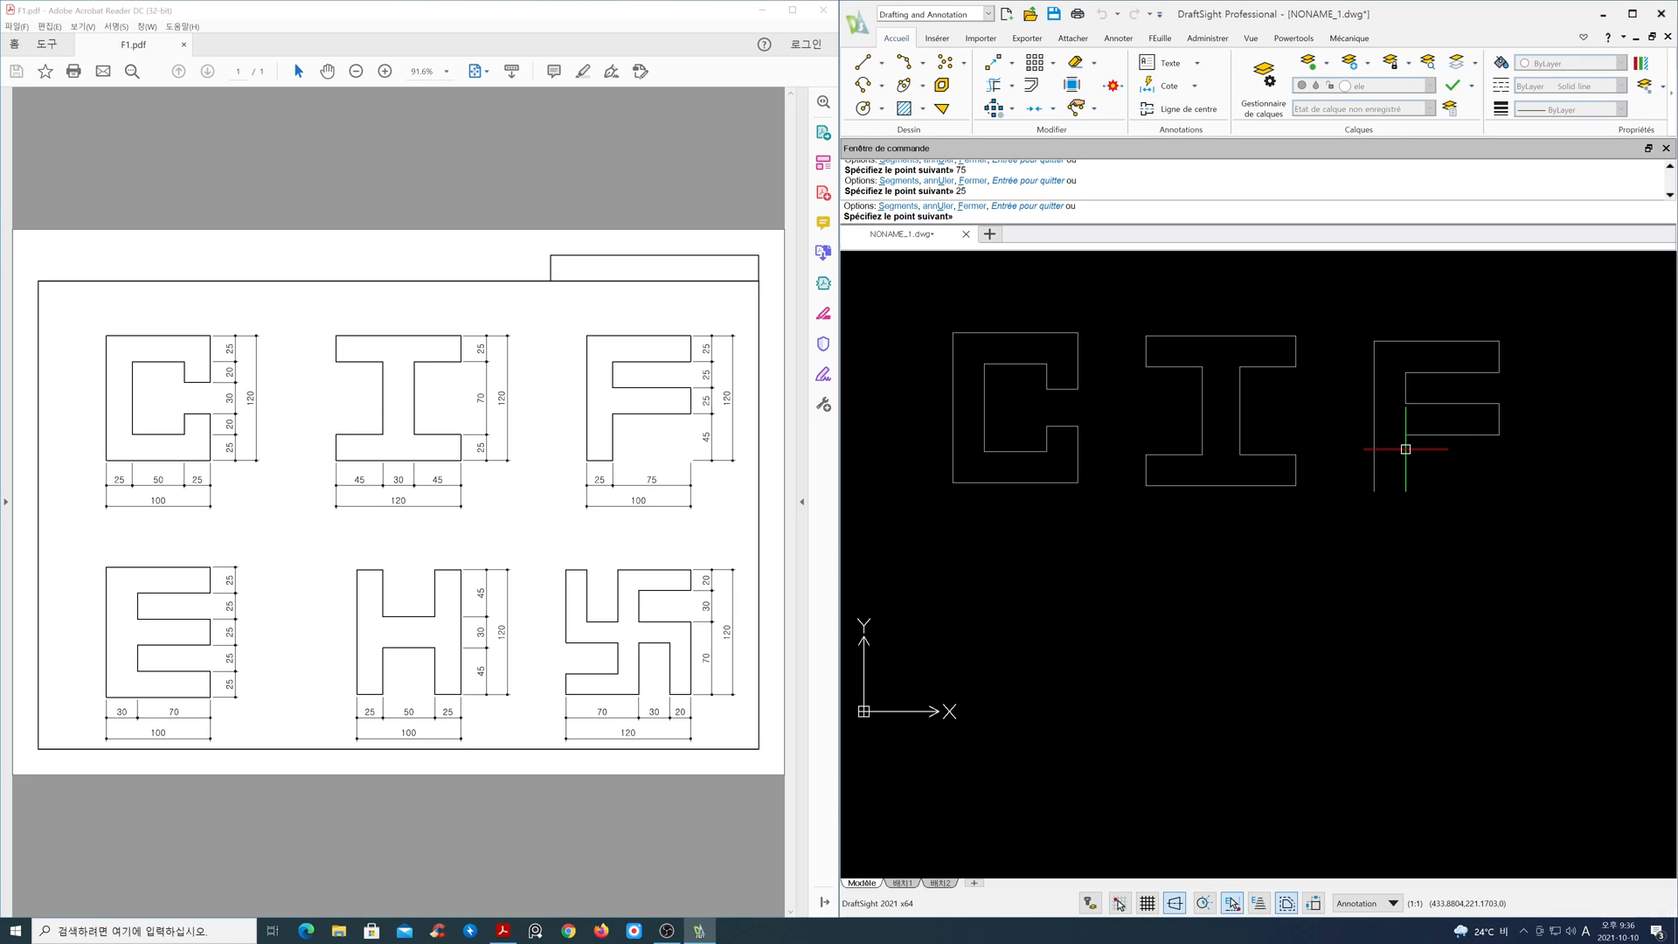
{"action": "type", "text": "75"}
{"action": "key", "text": "Return"}
{"action": "key", "text": "Return"}
{"action": "key", "text": "Return"}
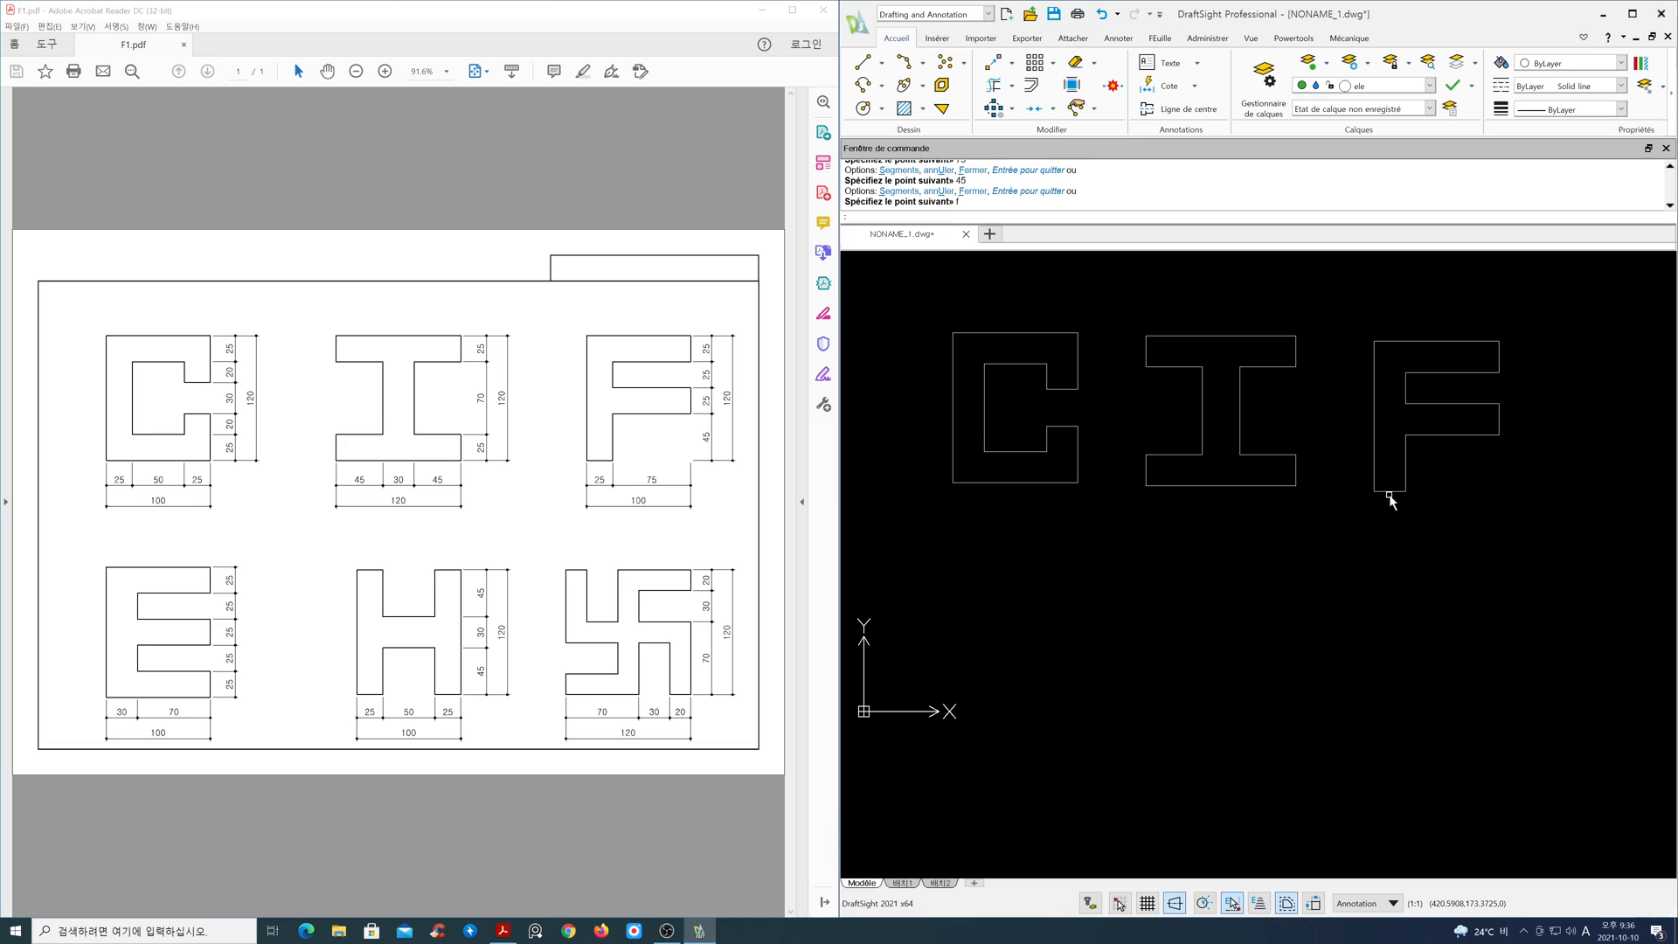
- Start the E outline below the C with segments 100 right, 25 up and 70 left
{"action": "middle_click_drag", "start_coordinate": [1211, 602], "coordinate": [1256, 586]}
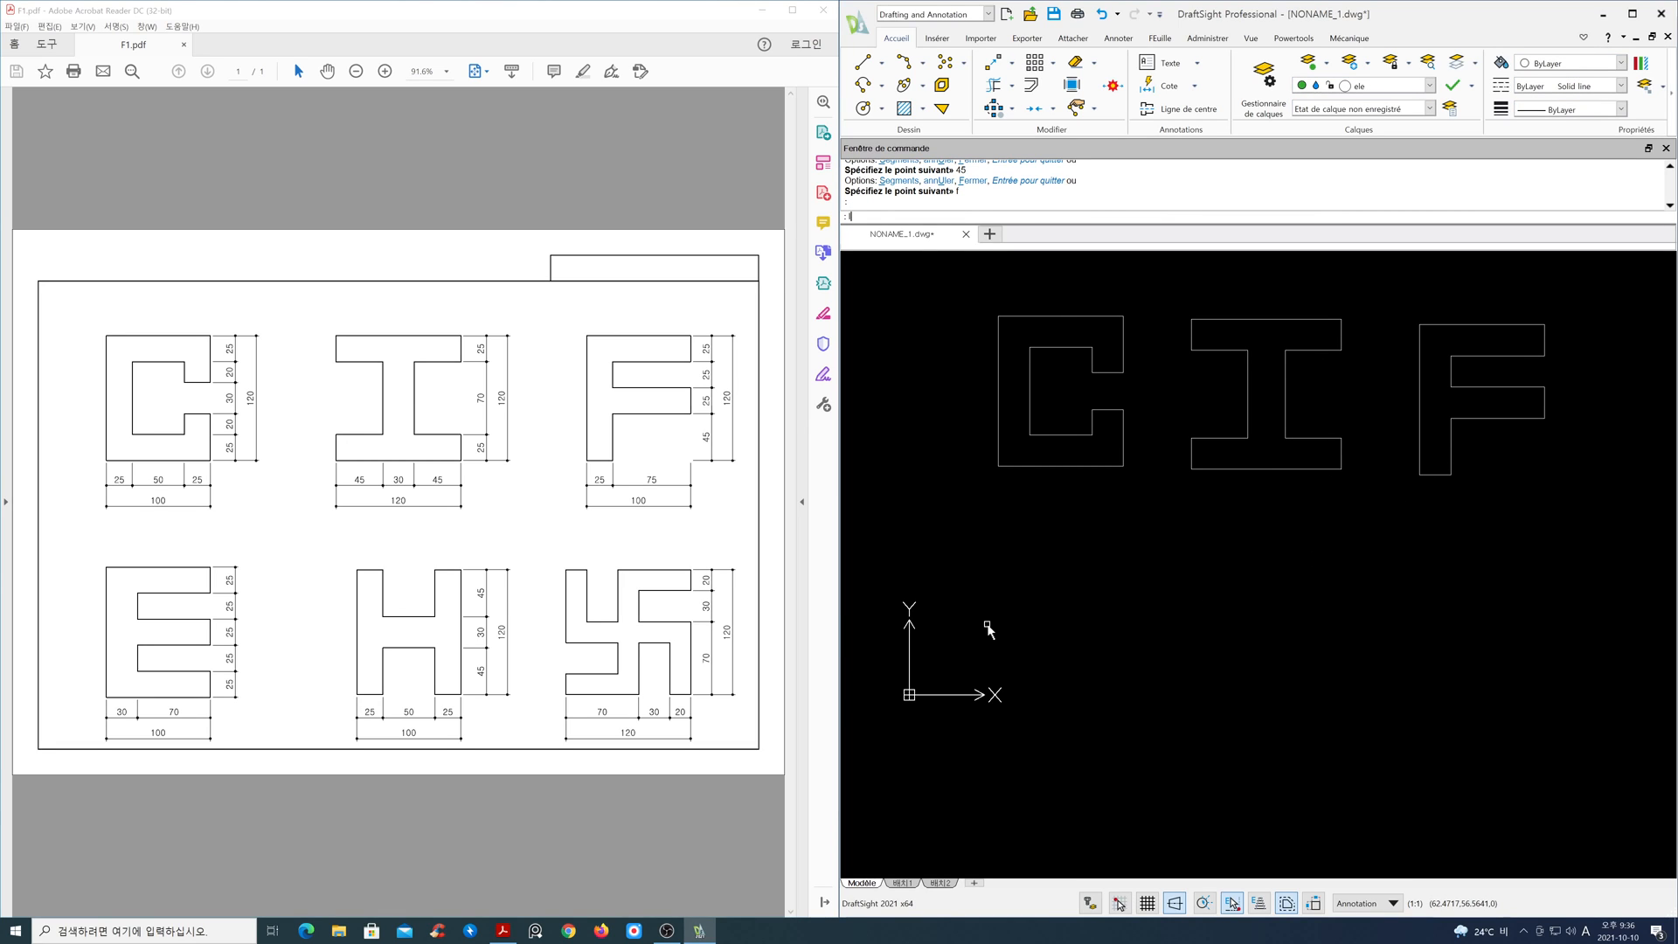
{"action": "type", "text": "l"}
{"action": "key", "text": "Return"}
{"action": "left_click", "coordinate": [986, 671]}
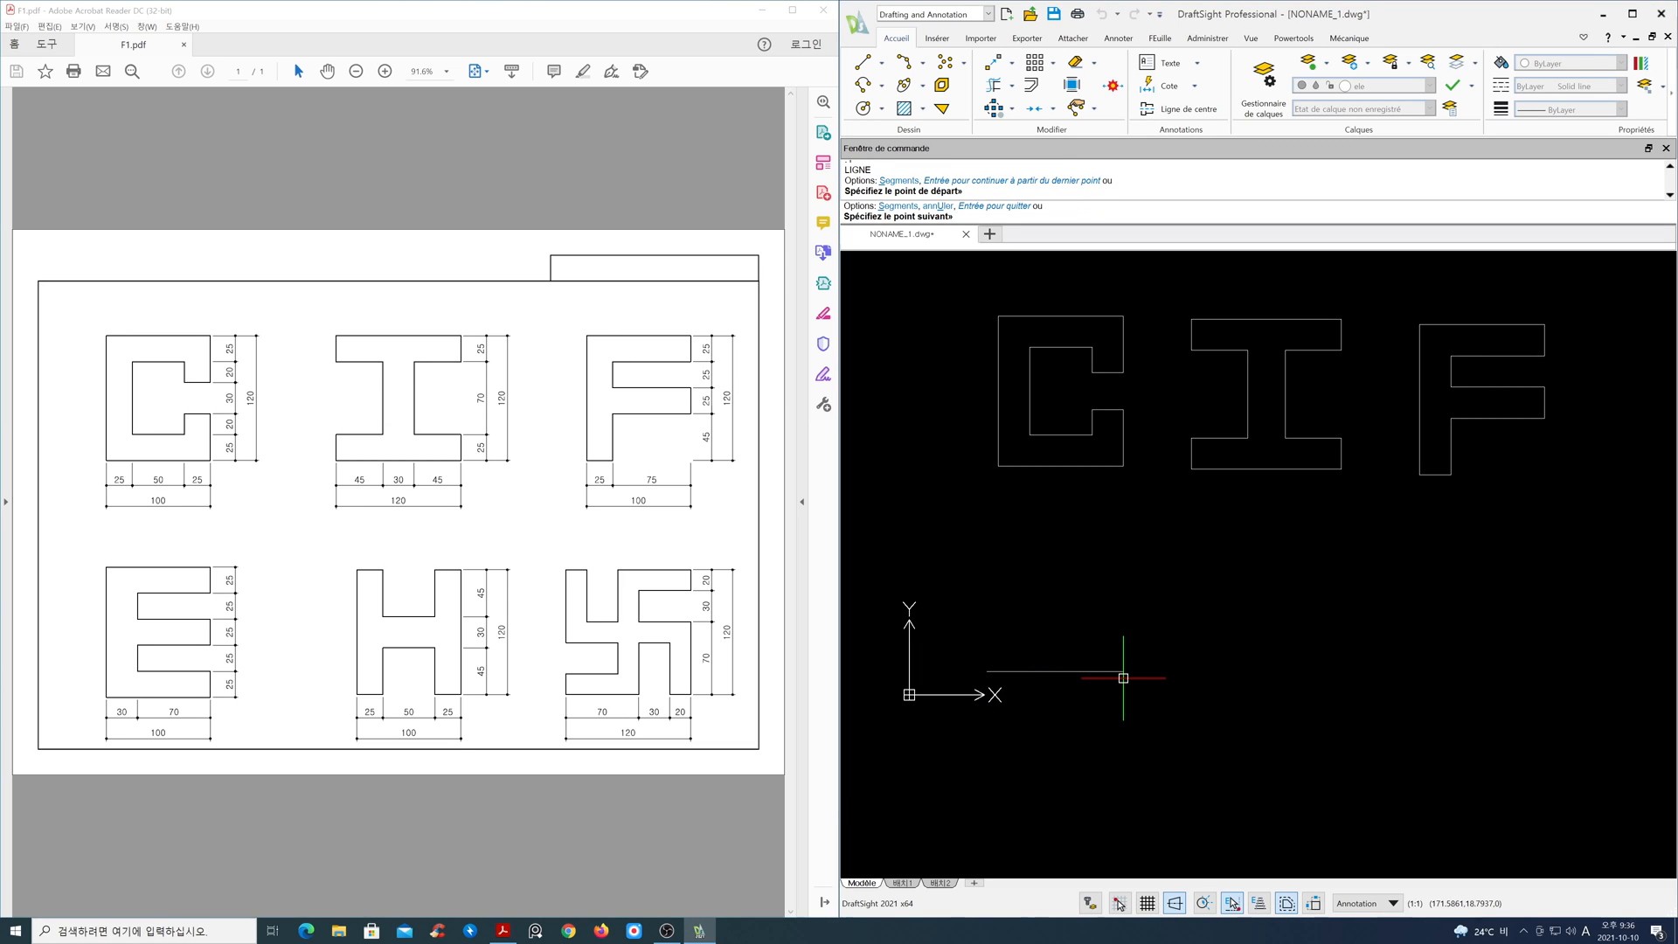
{"action": "type", "text": "100"}
{"action": "key", "text": "Return"}
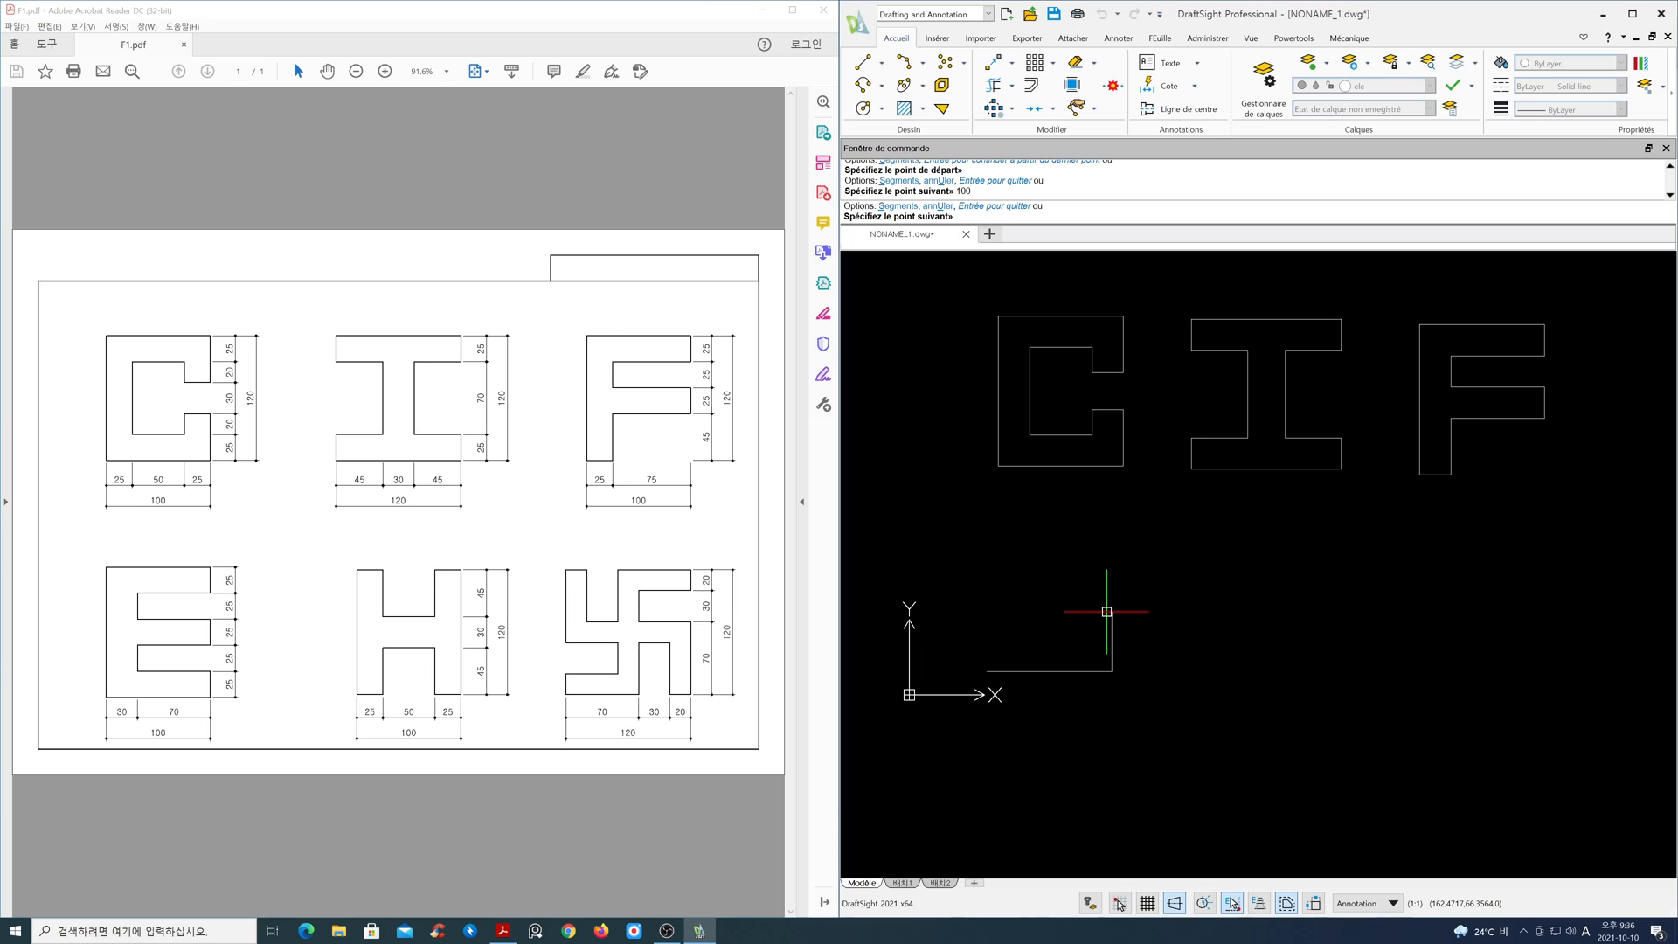
{"action": "type", "text": "25"}
{"action": "key", "text": "Return"}
{"action": "type", "text": "70"}
{"action": "key", "text": "Return"}
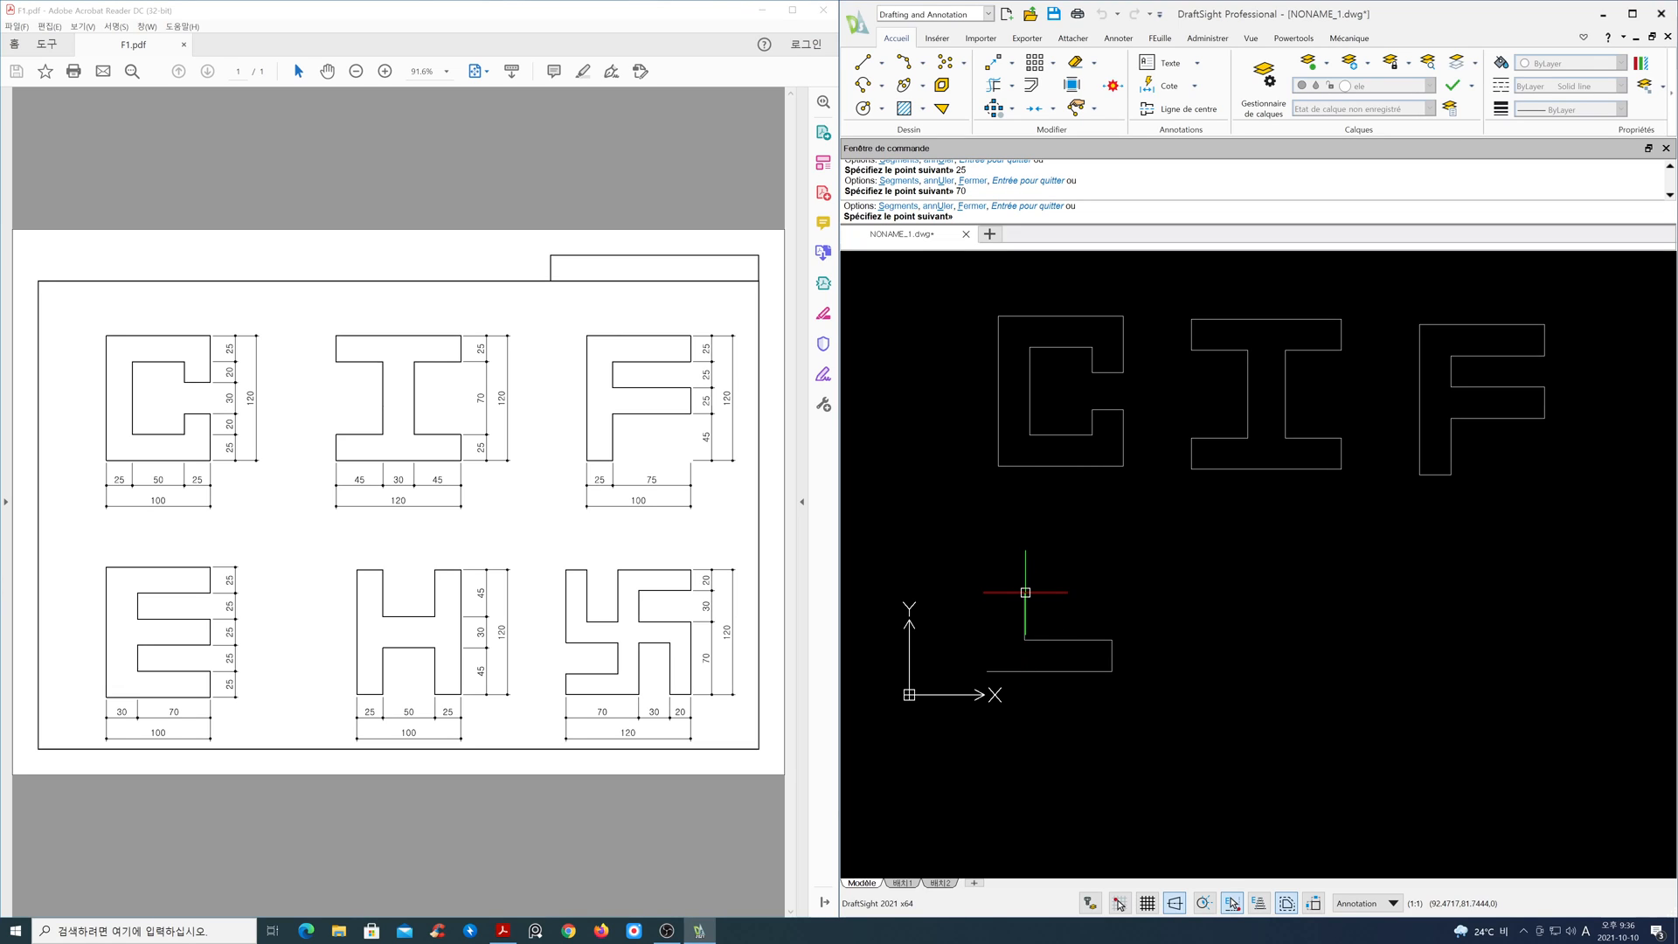
- Continue the E outline with segments 25 up, 70 right and 25 up
{"action": "type", "text": "25"}
{"action": "key", "text": "Return"}
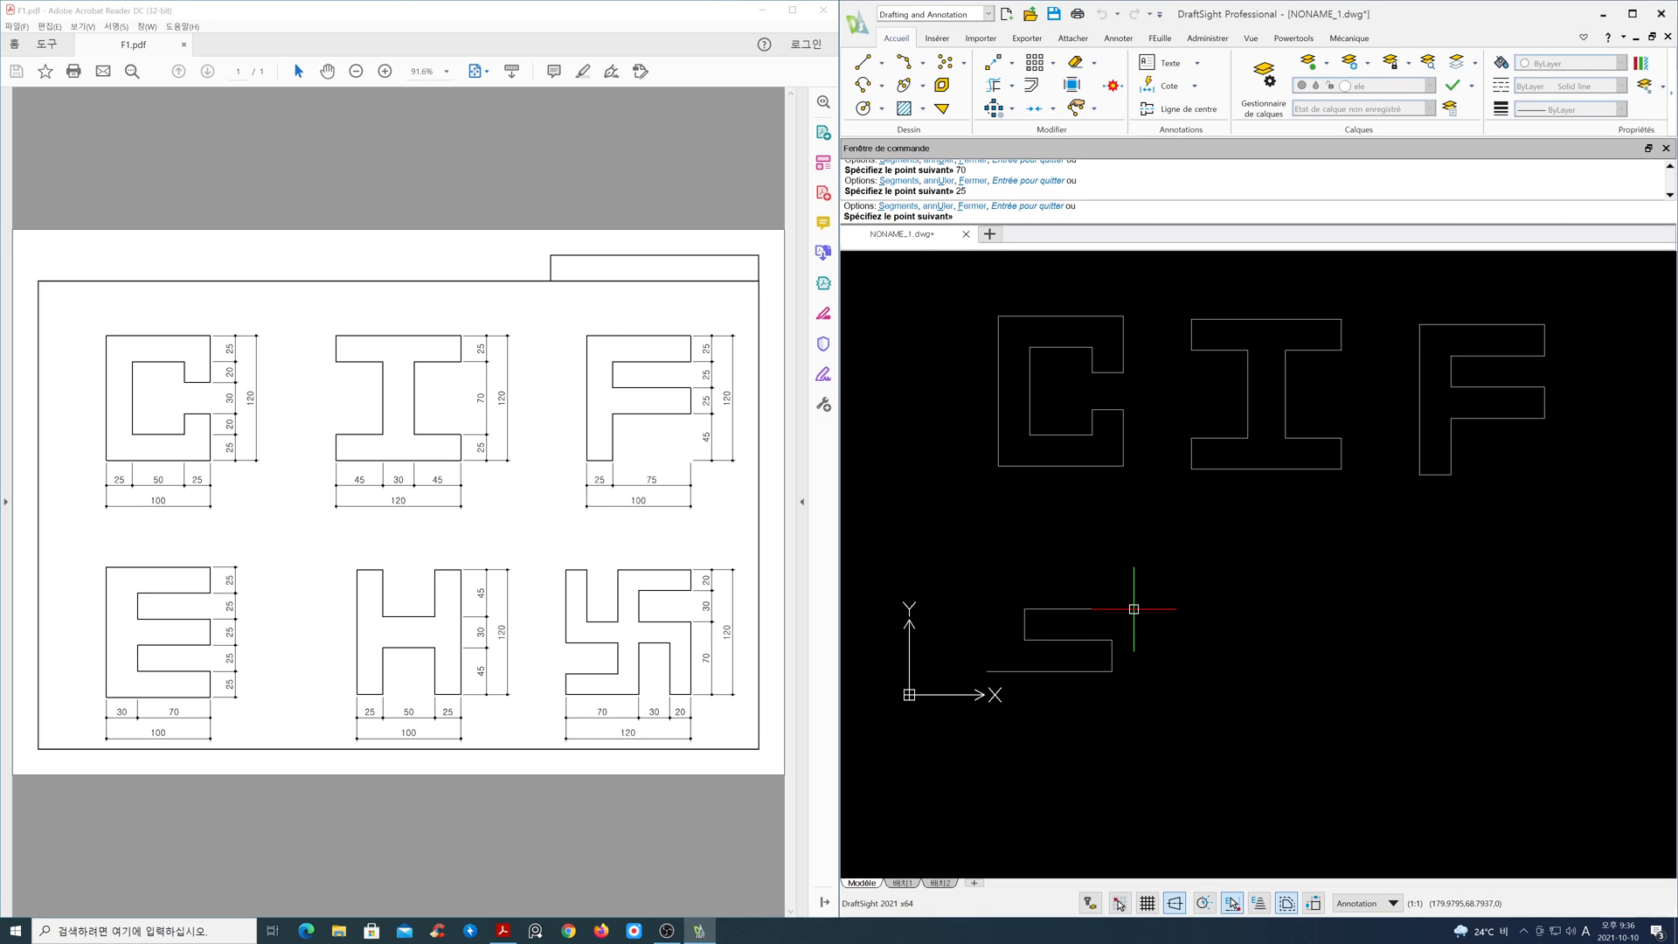
{"action": "type", "text": "70"}
{"action": "key", "text": "Return"}
{"action": "type", "text": "26"}
{"action": "key", "text": "BackSpace"}
{"action": "type", "text": "5"}
{"action": "key", "text": "Return"}
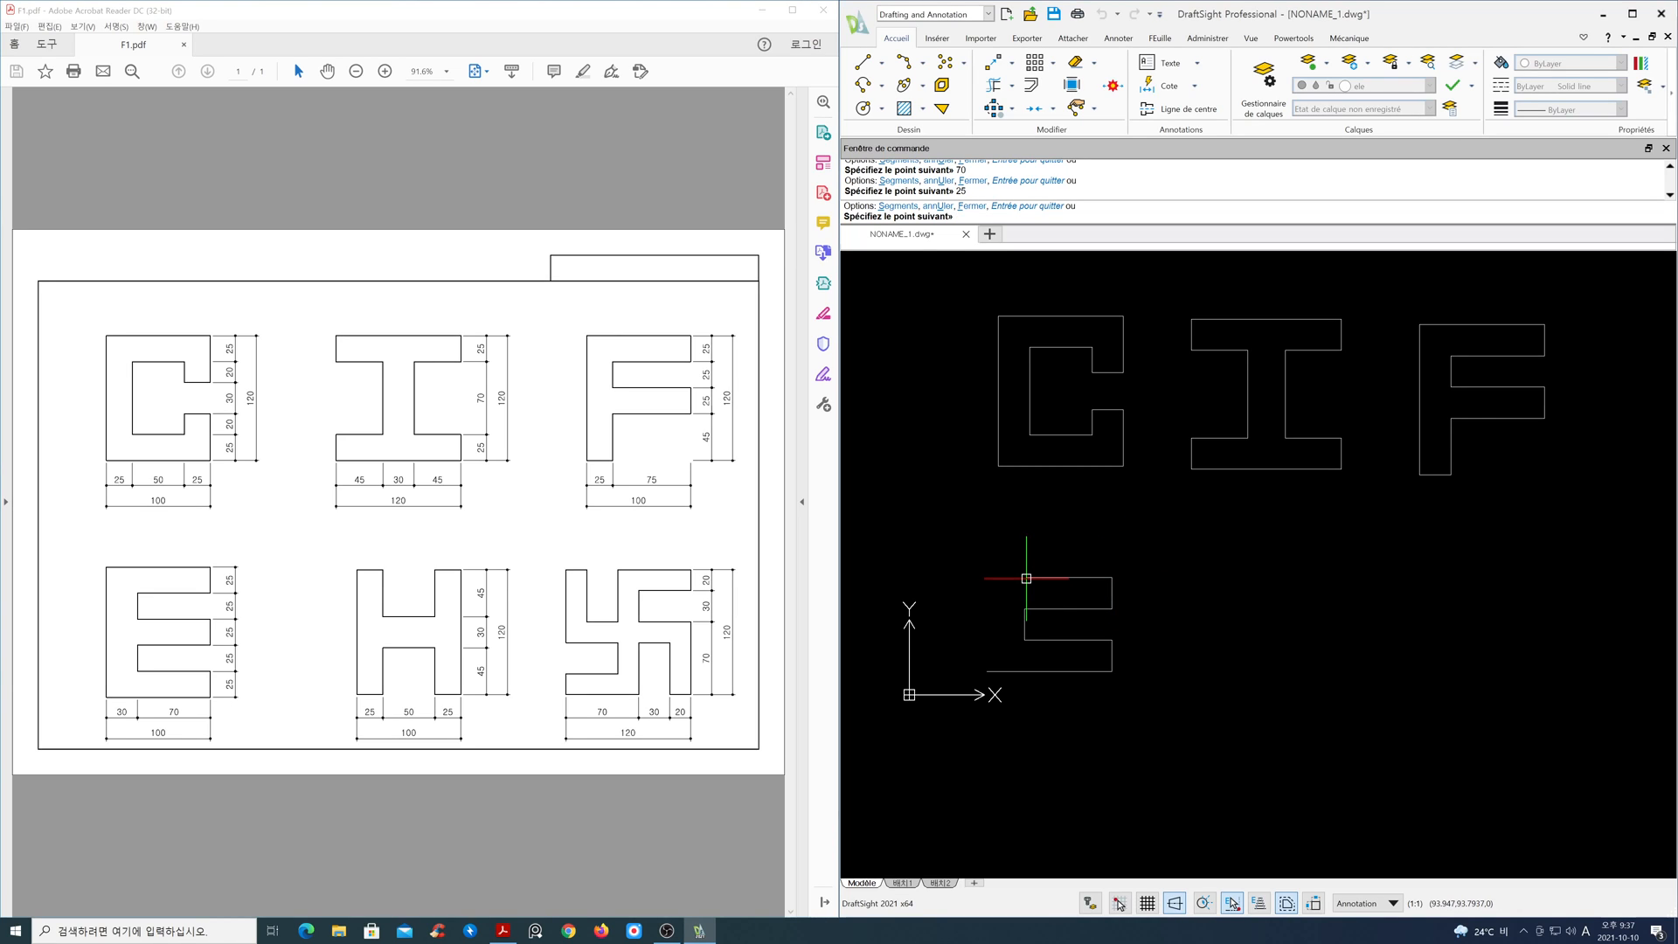
- Extend the E outline through its upper arm with segments 70 left, 25 up, 70 right and 25 up, undoing a misplaced segment
{"action": "key", "text": "Return"}
{"action": "type", "text": "25"}
{"action": "key", "text": "Return"}
{"action": "type", "text": "u"}
{"action": "key", "text": "Return"}
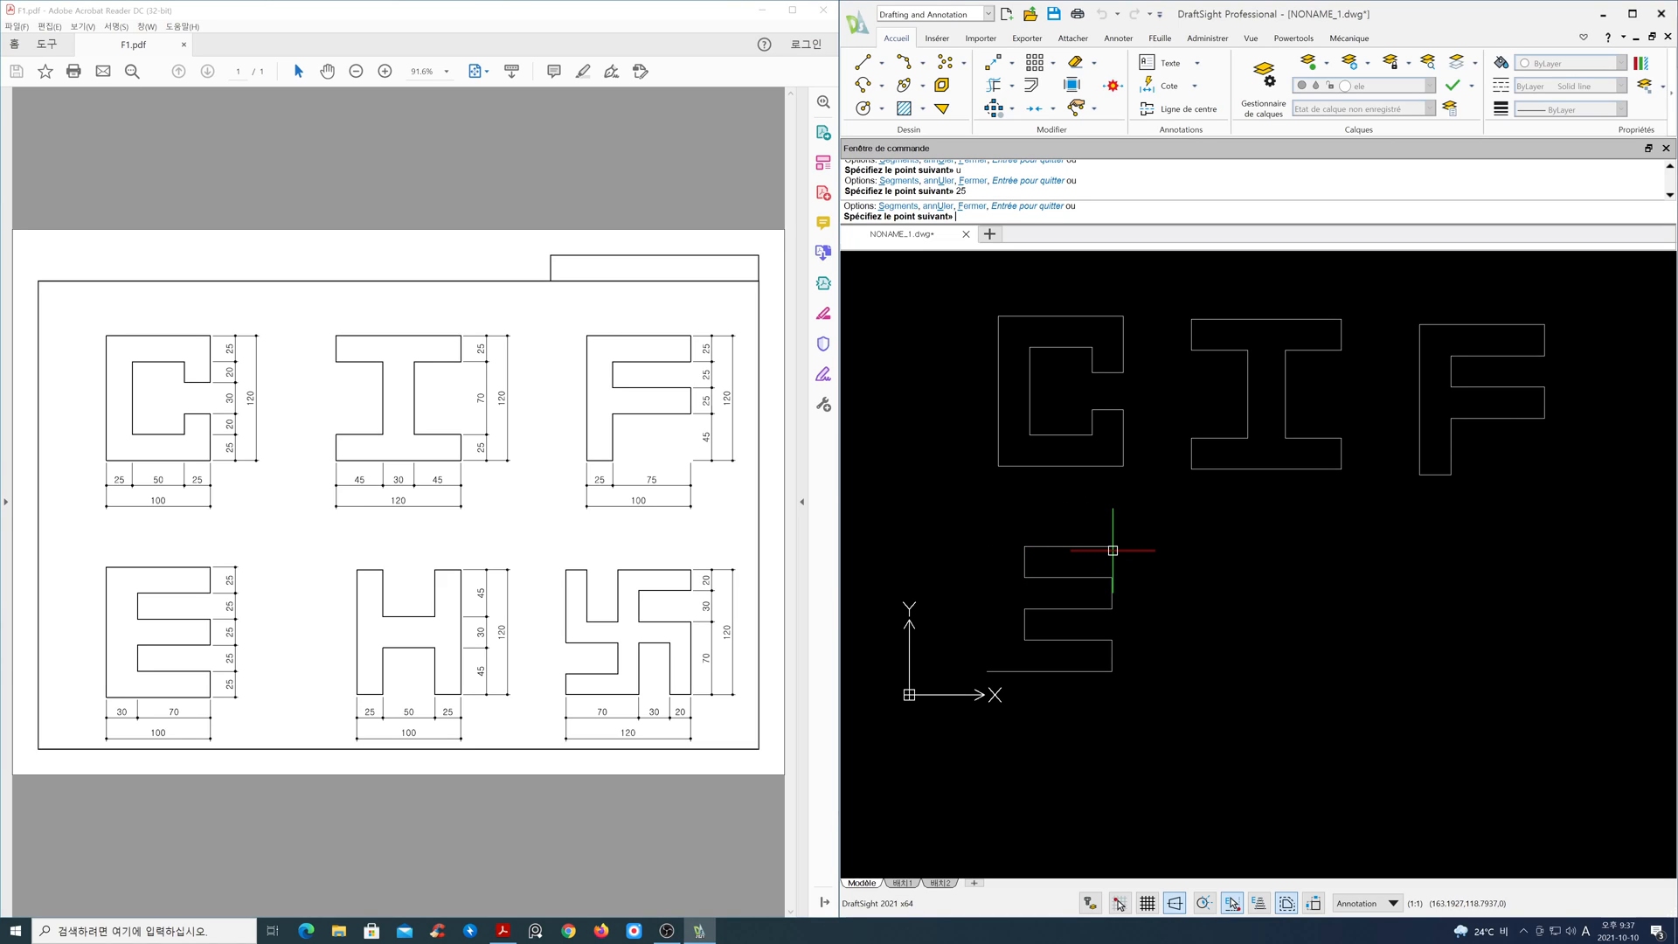
{"action": "type", "text": "70"}
{"action": "key", "text": "Return"}
{"action": "type", "text": "25"}
{"action": "key", "text": "Return"}
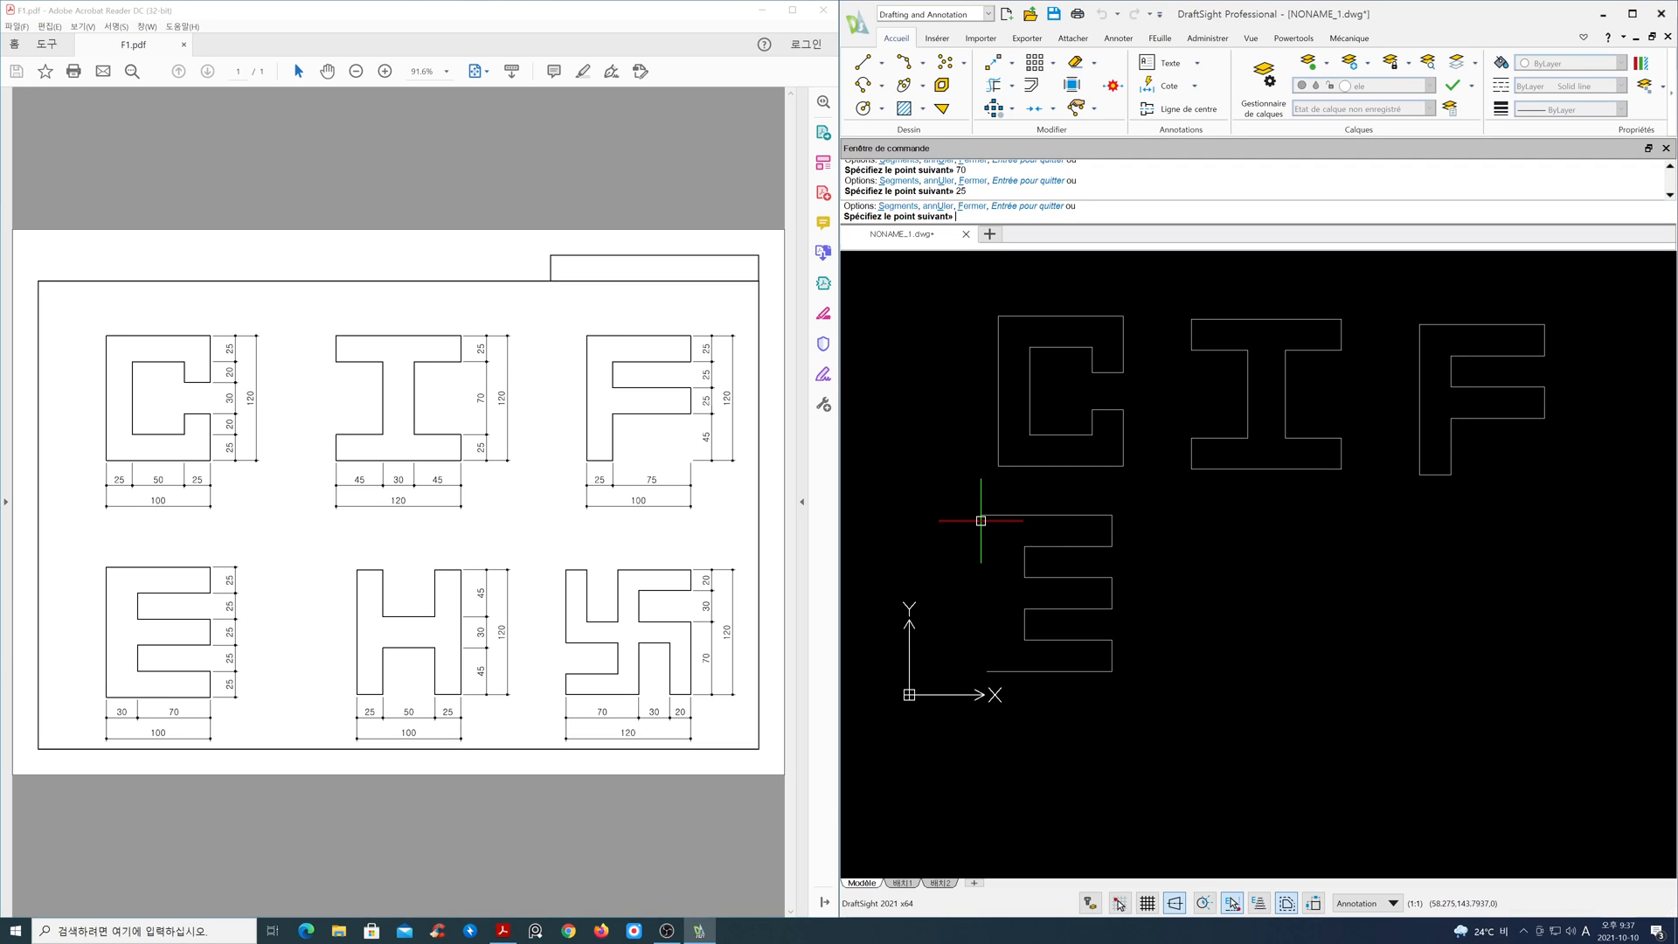
- Draw the E's top edge 100 left and close the outline to the start point
{"action": "type", "text": "100"}
{"action": "key", "text": "Return"}
{"action": "type", "text": "f"}
{"action": "key", "text": "Return"}
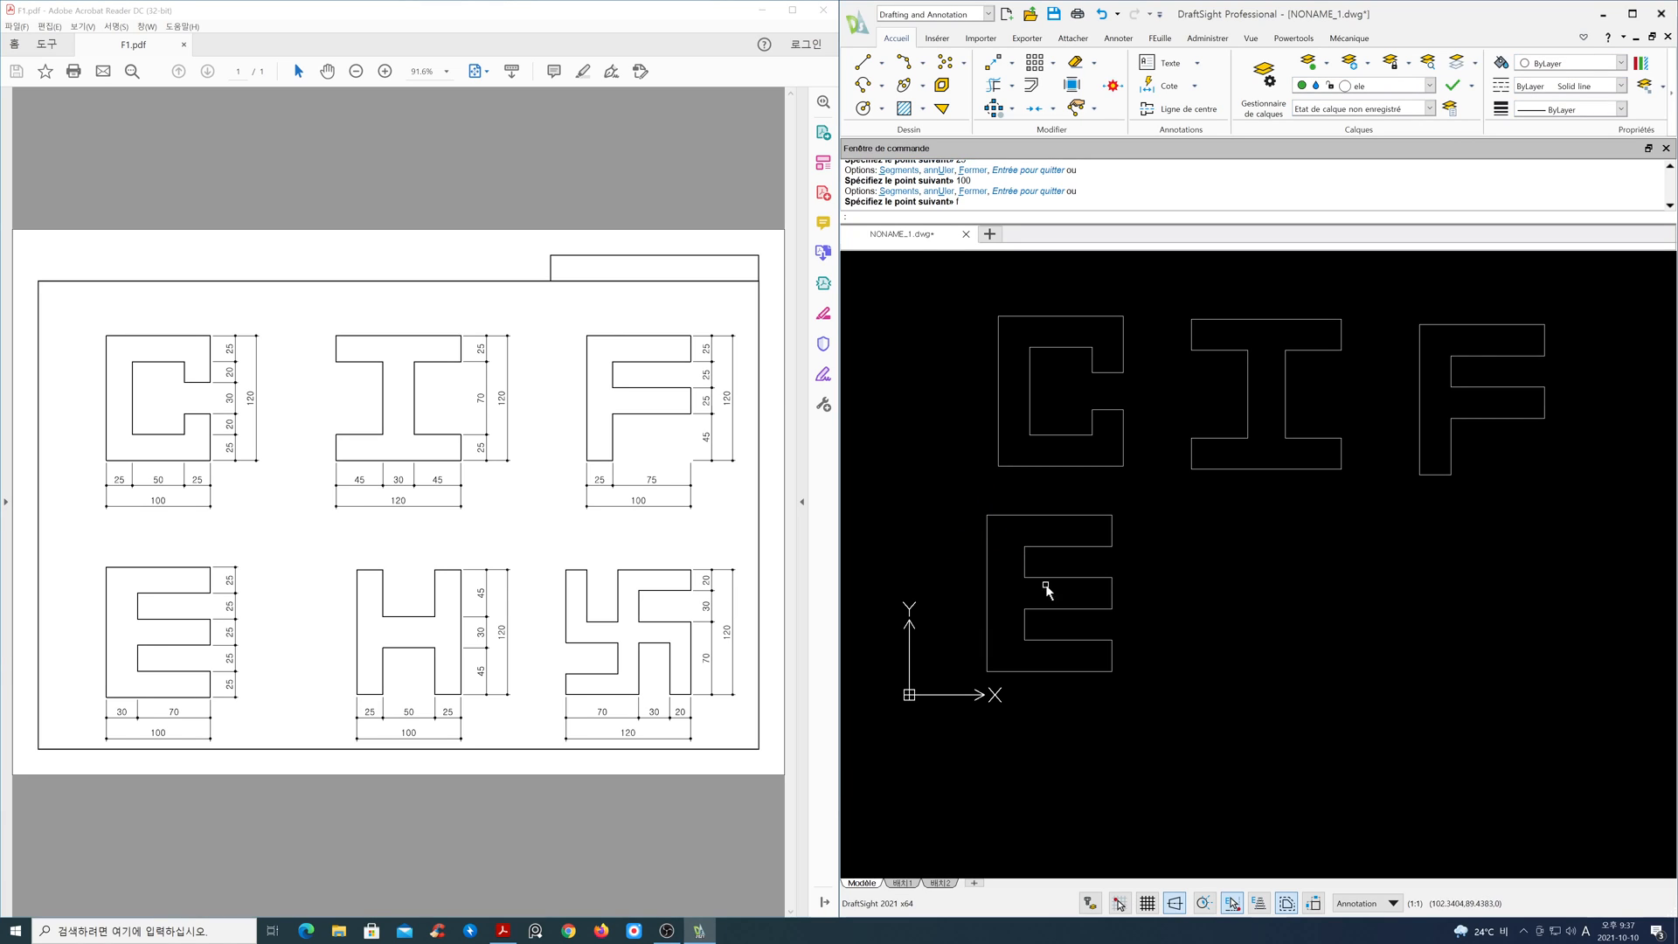
- Start the H outline to the right of the E with segments 120 up and 25 right
{"action": "key", "text": "Return"}
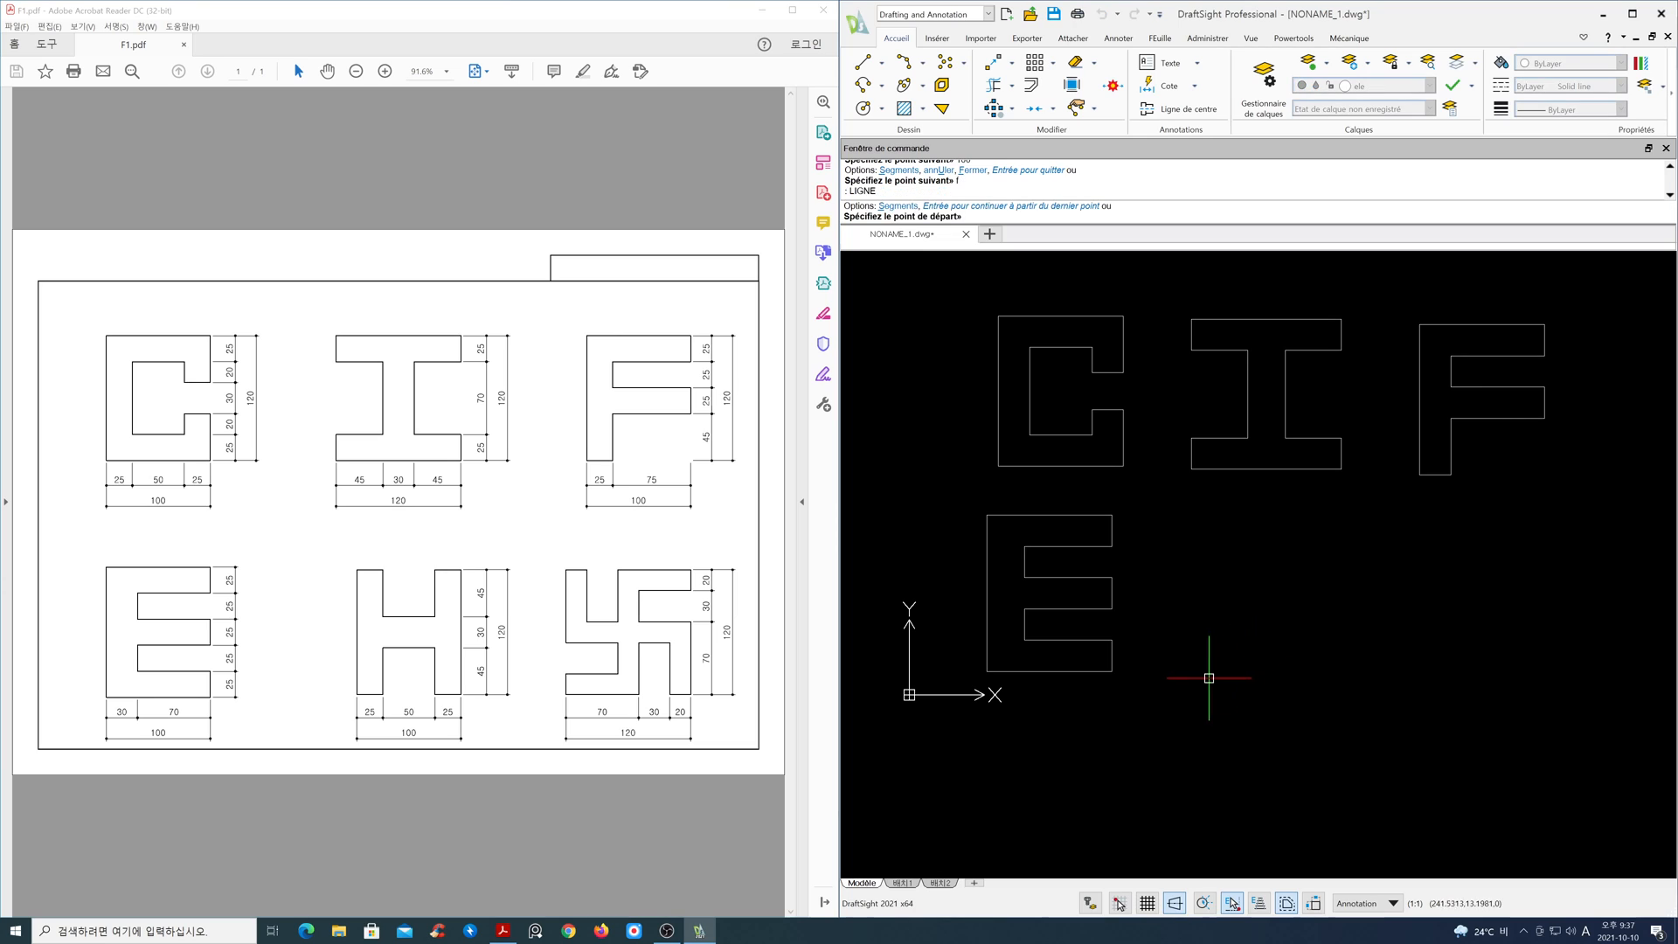
{"action": "left_click", "coordinate": [1194, 675]}
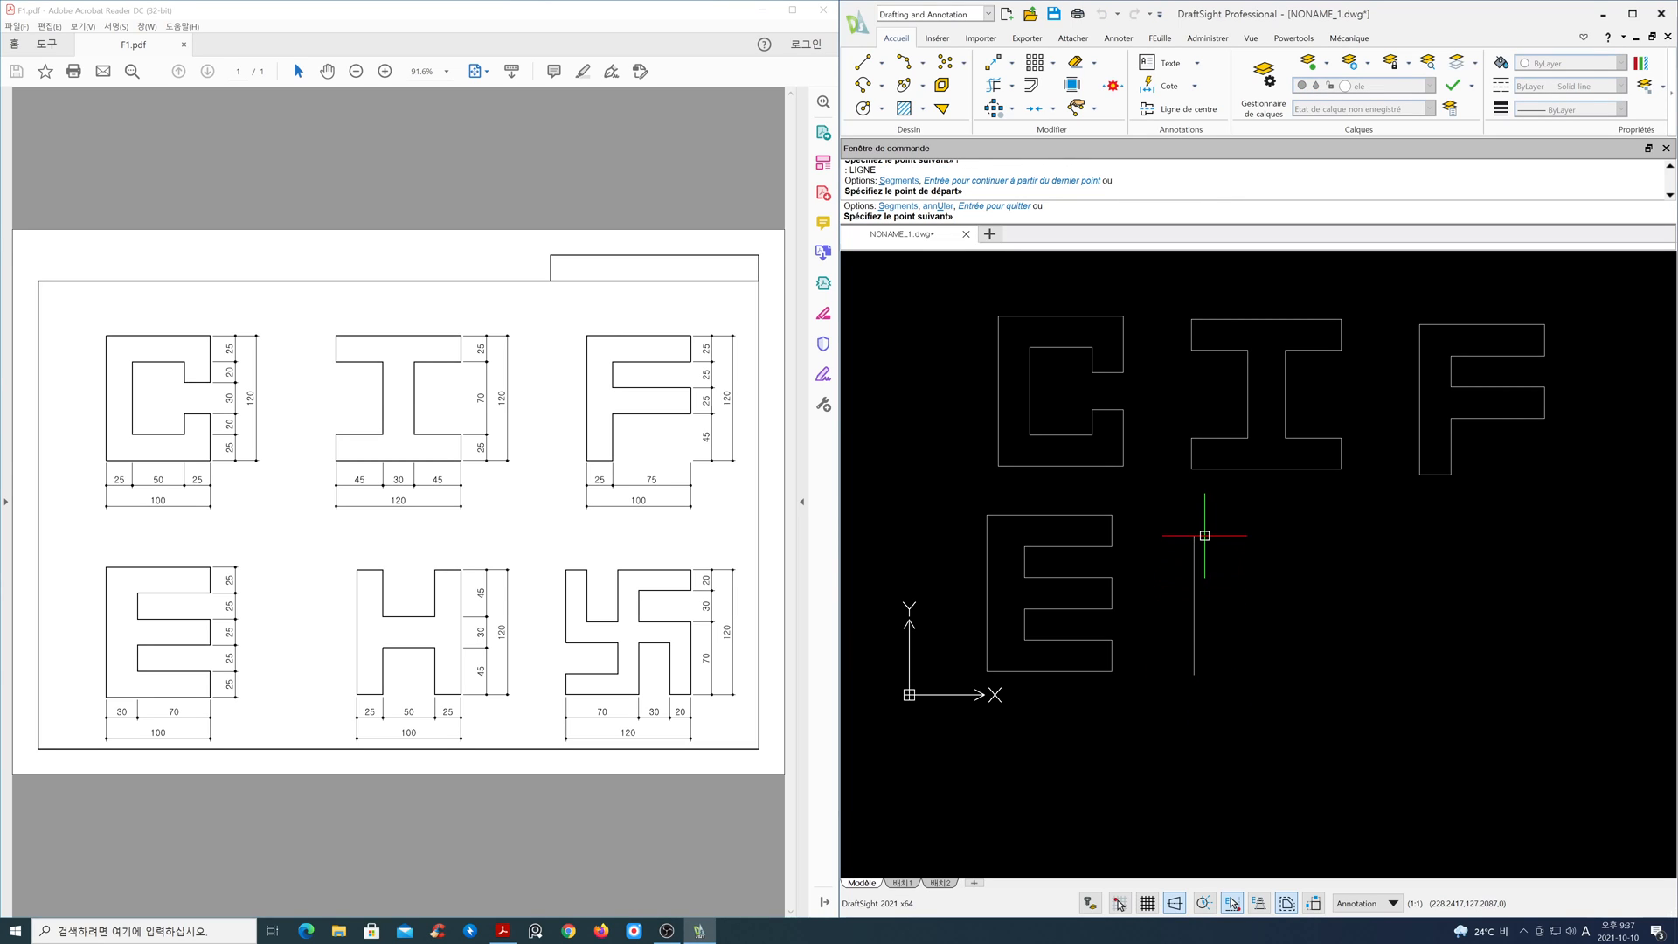
{"action": "type", "text": "120"}
{"action": "key", "text": "Return"}
{"action": "type", "text": "25"}
{"action": "key", "text": "Return"}
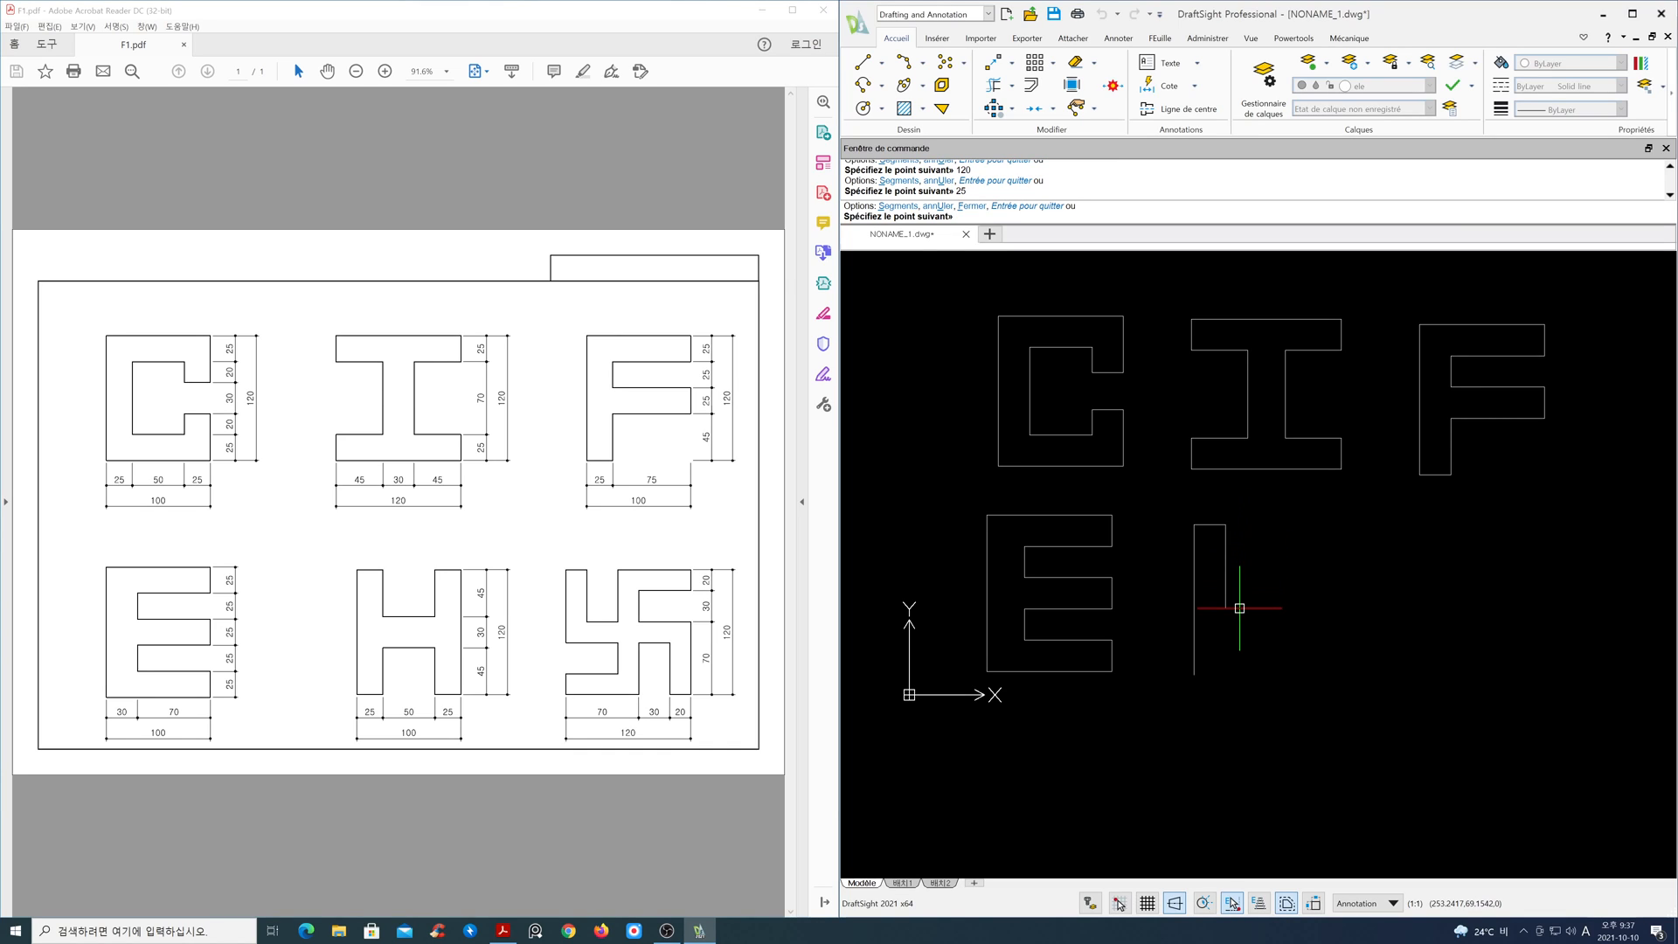
- Continue the H outline around its upper notch with segments 45 down, 50 right, 45 up and 25 right
{"action": "type", "text": "45"}
{"action": "key", "text": "Return"}
{"action": "type", "text": "50"}
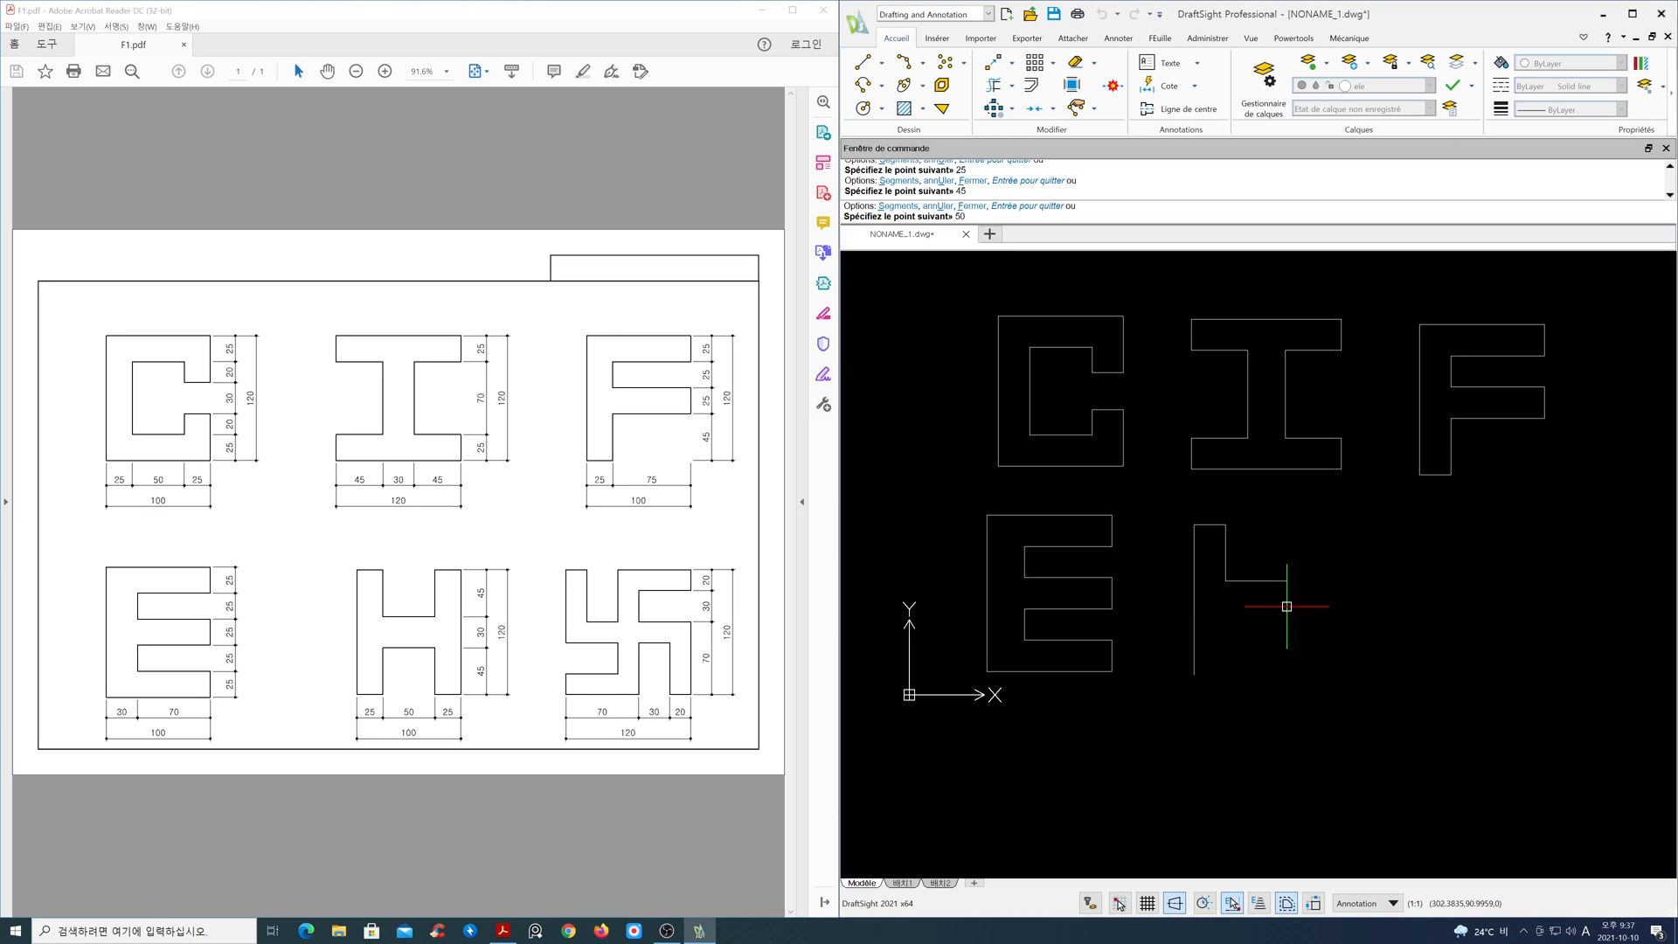
{"action": "key", "text": "Return"}
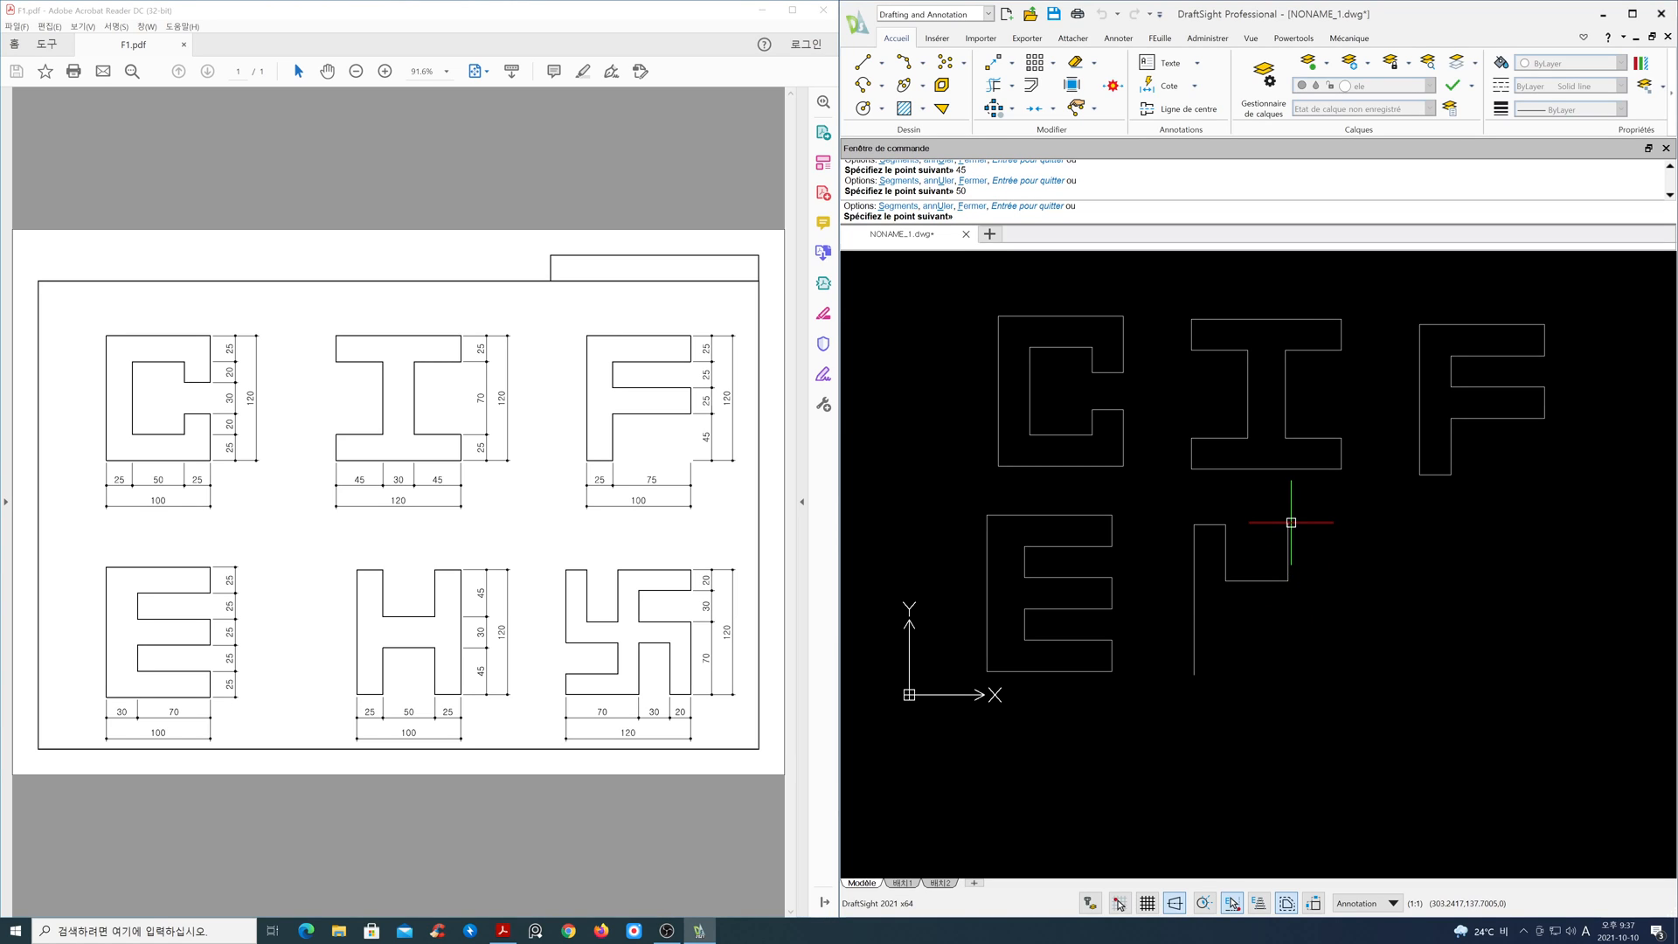
{"action": "type", "text": "45"}
{"action": "key", "text": "Return"}
{"action": "type", "text": "25"}
{"action": "key", "text": "Return"}
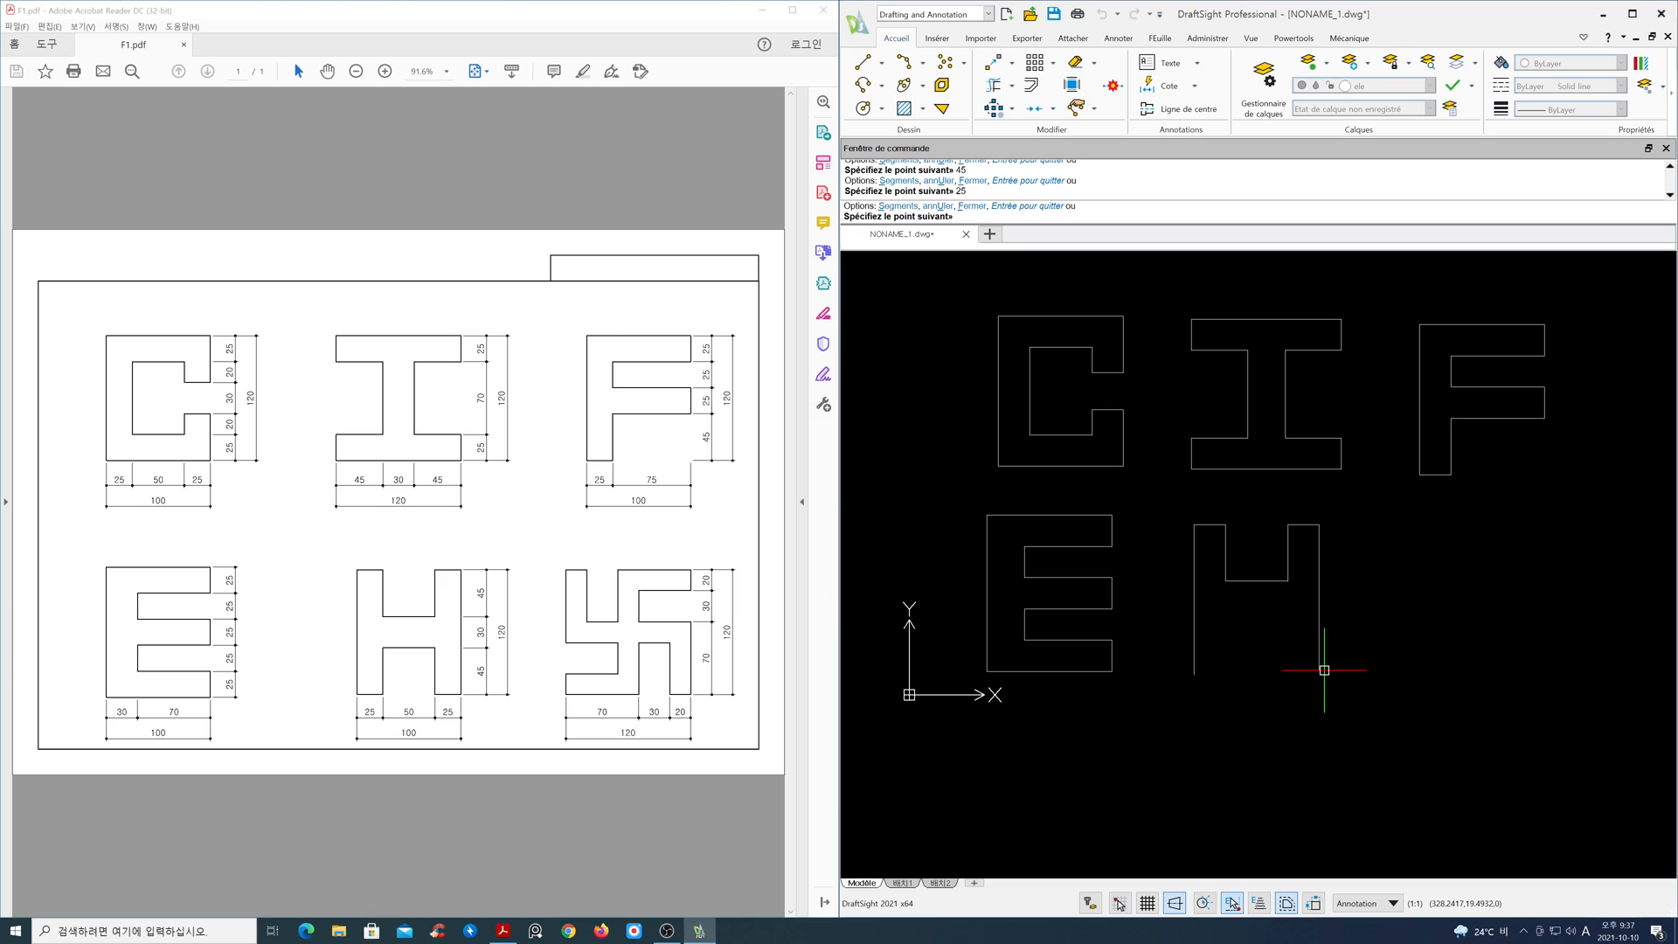
- Draw the H's right leg with segments 120 down, 25 left and 45 up
{"action": "type", "text": "120"}
{"action": "key", "text": "Return"}
{"action": "type", "text": "25"}
{"action": "key", "text": "Return"}
{"action": "type", "text": "45"}
{"action": "key", "text": "Return"}
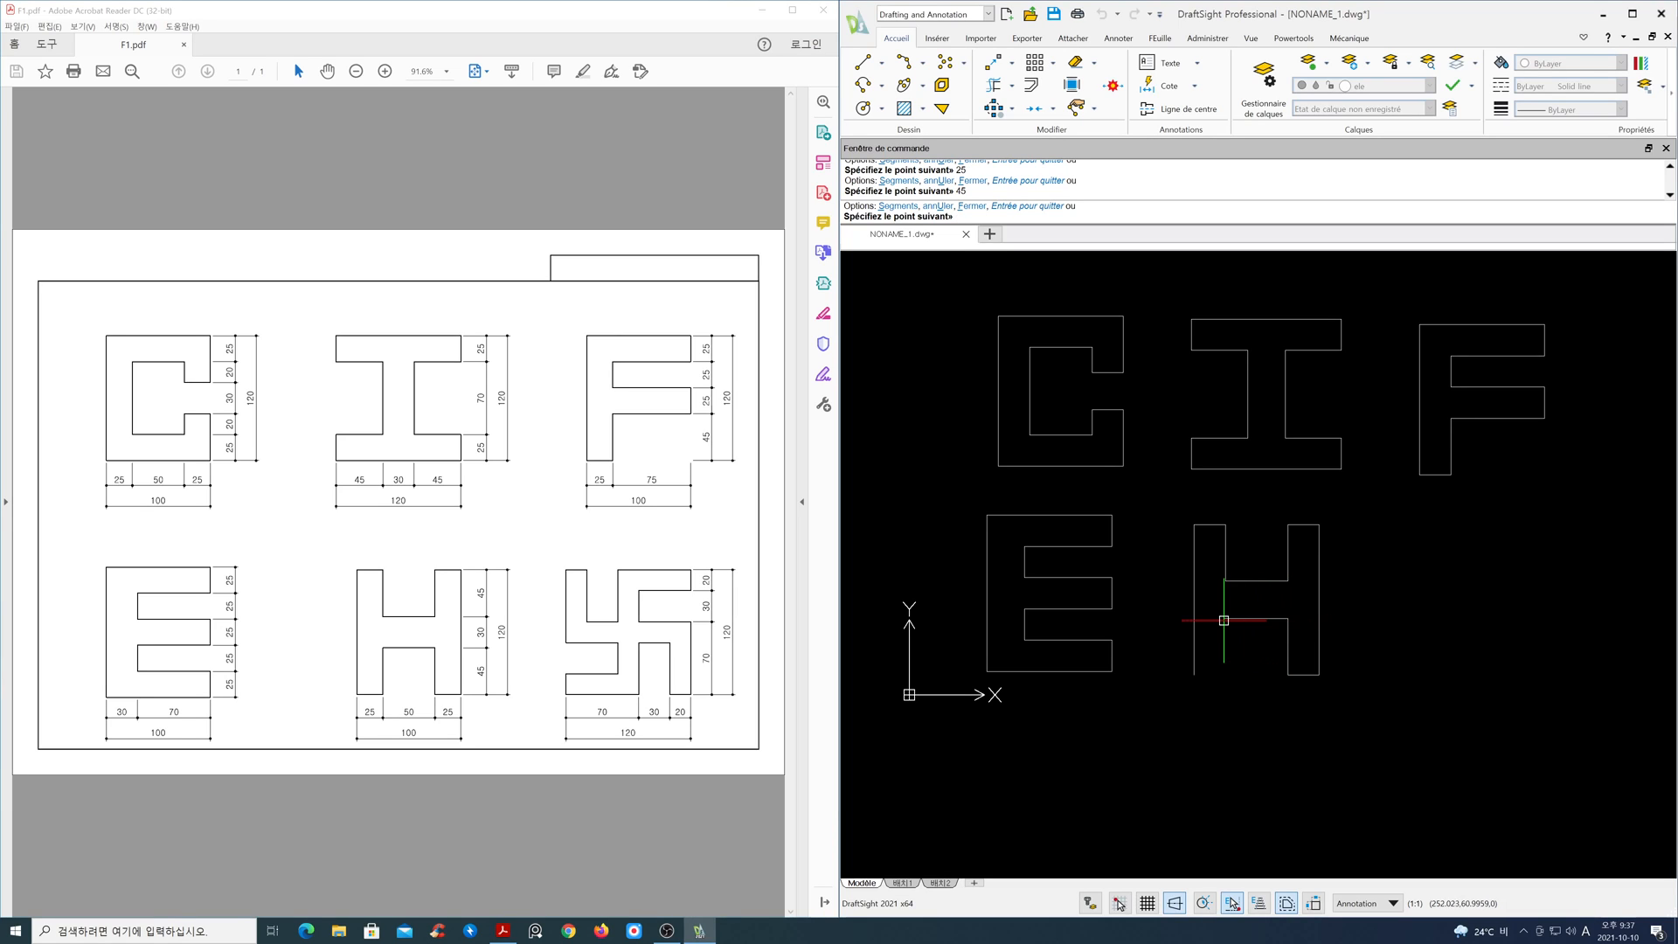
- Finish the H outline with segments 50 left and 45 down, closing it to the start point
{"action": "type", "text": "50"}
{"action": "key", "text": "Return"}
{"action": "type", "text": "45"}
{"action": "key", "text": "Return"}
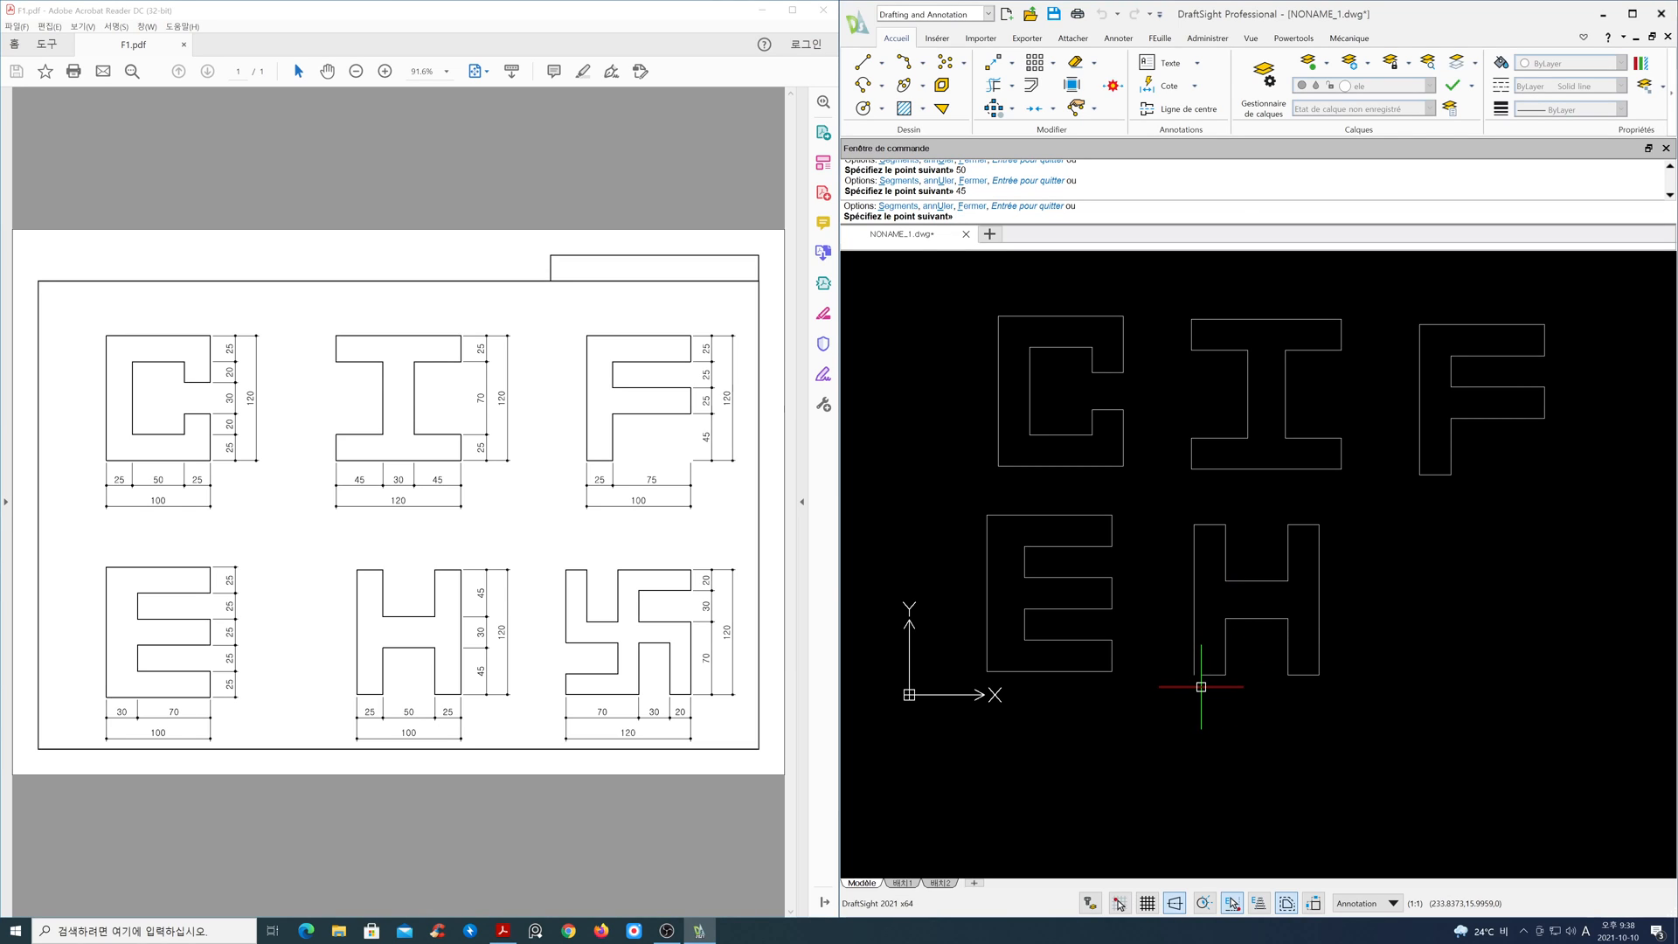
{"action": "type", "text": "f"}
{"action": "key", "text": "Return"}
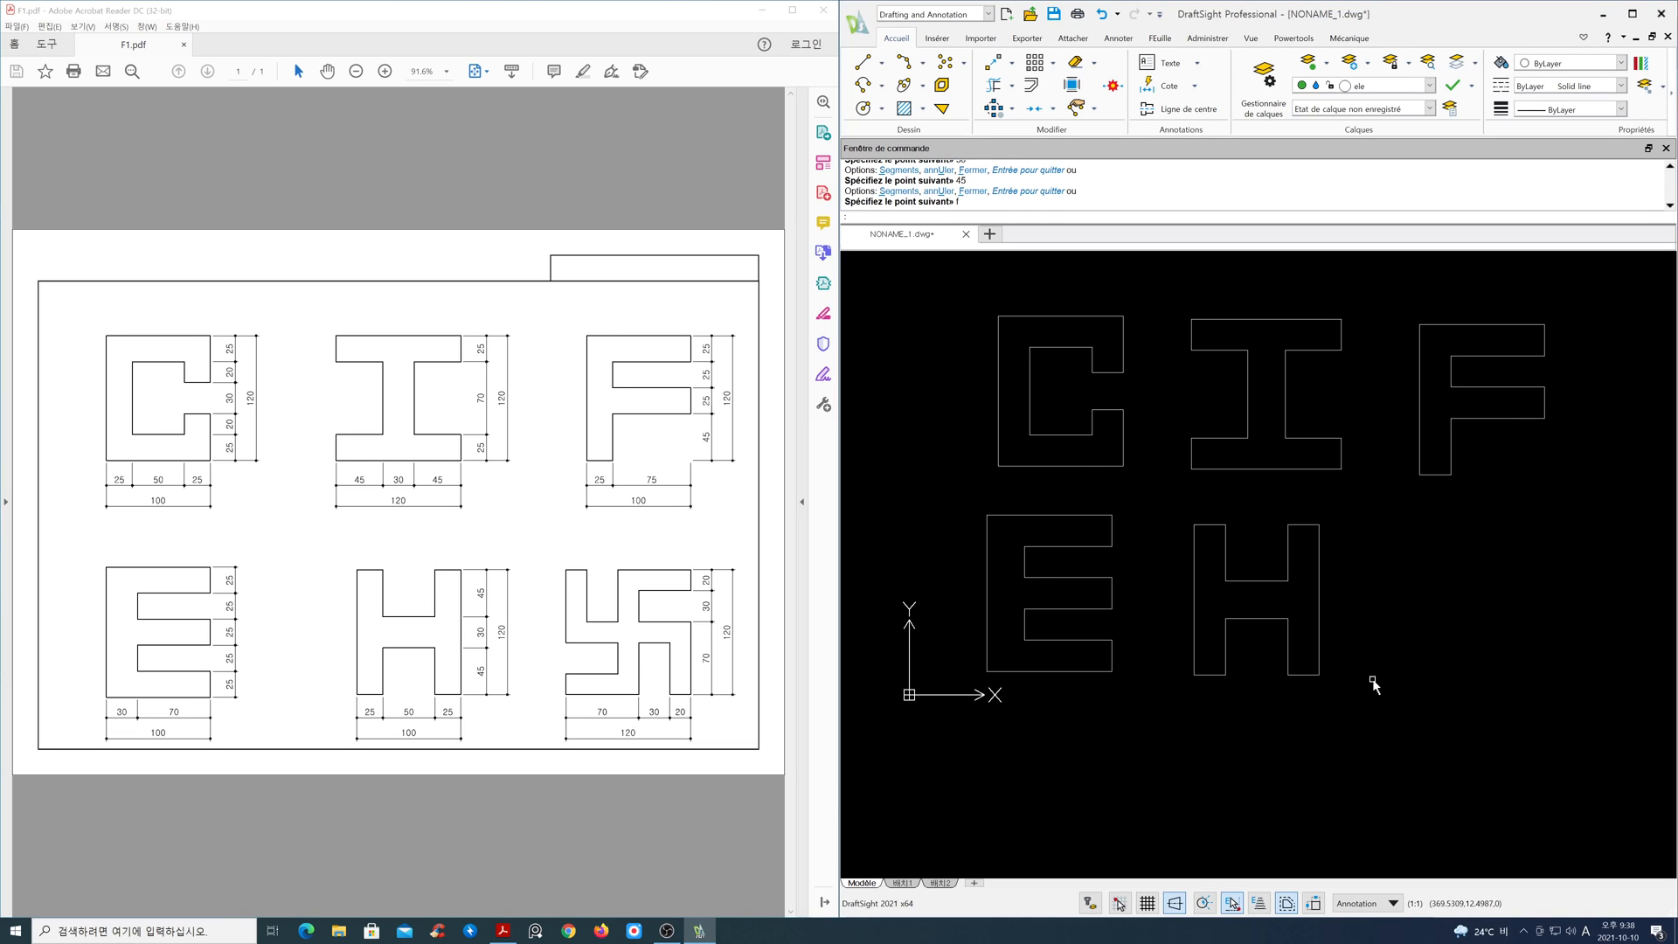
- Start the sheet's last shape to the right of the H with segments 70 right, 50 up, 30 right and 50 down
{"action": "key", "text": "Return"}
{"action": "left_click", "coordinate": [1417, 669]}
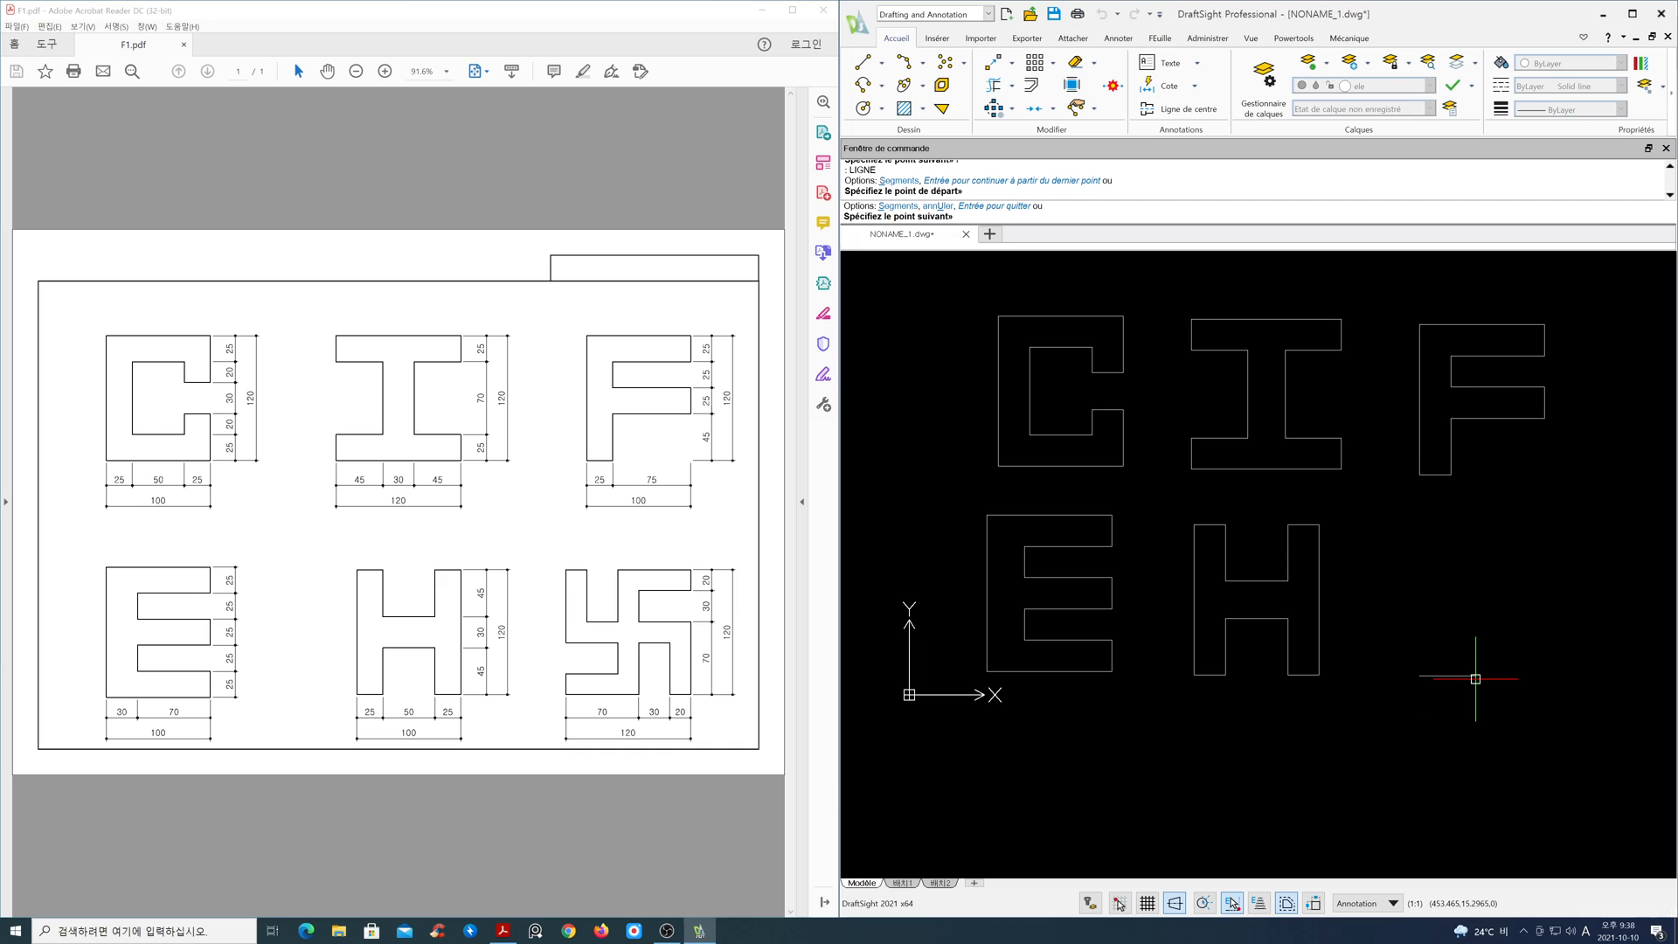
{"action": "type", "text": "70"}
{"action": "key", "text": "Return"}
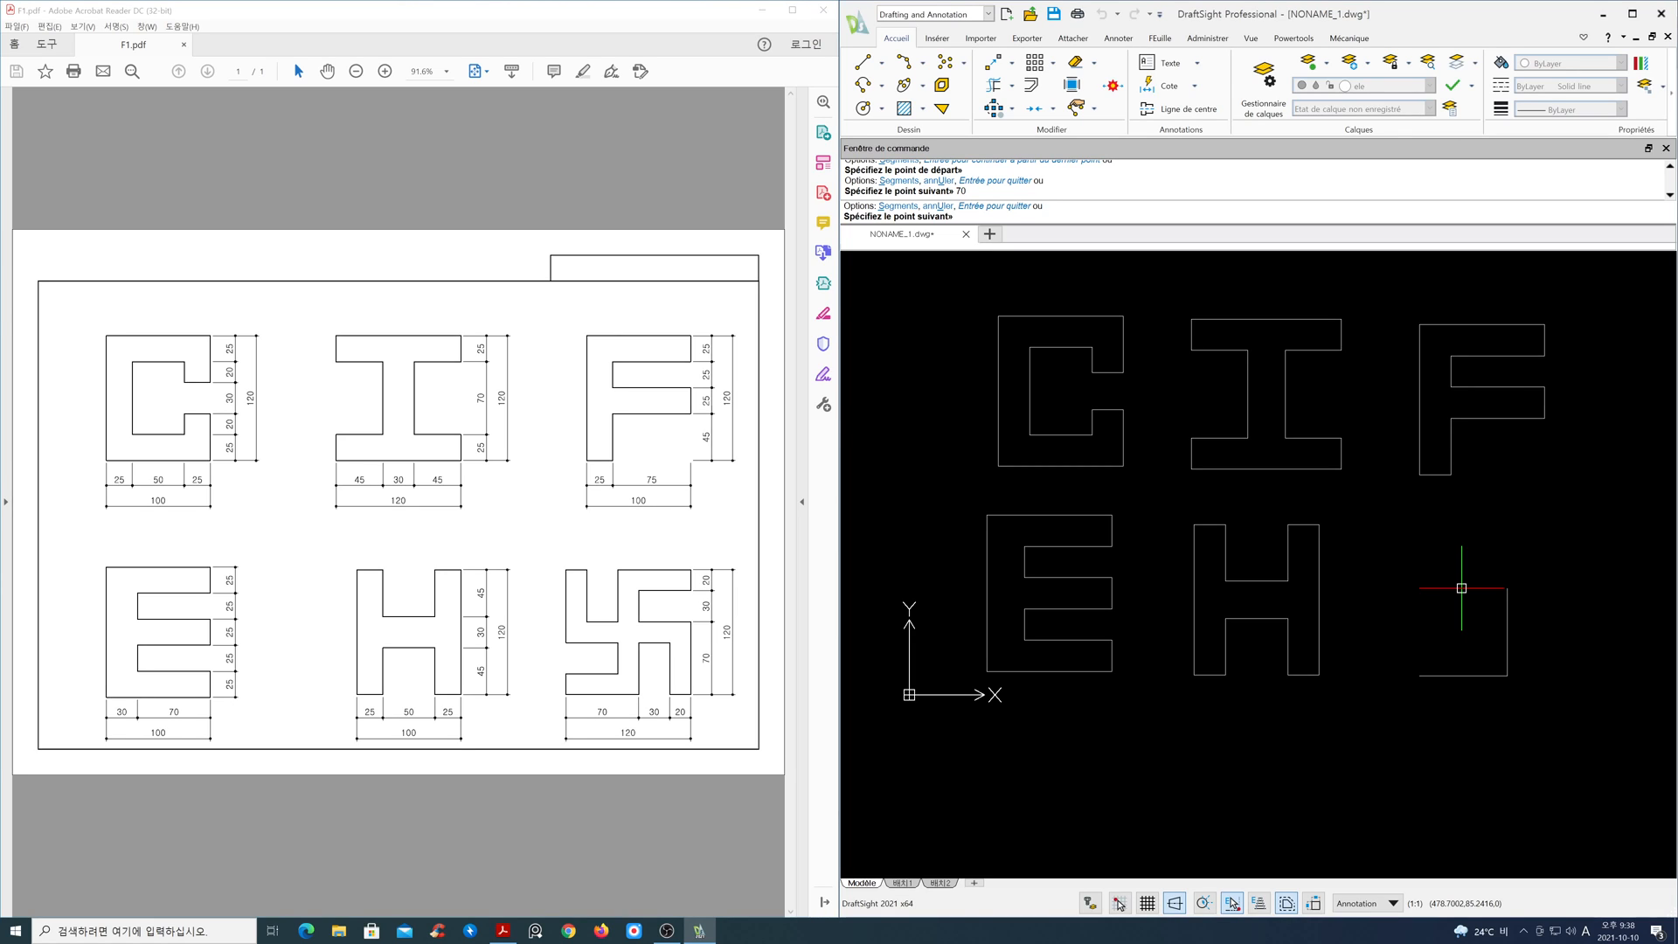
{"action": "type", "text": "50"}
{"action": "key", "text": "Return"}
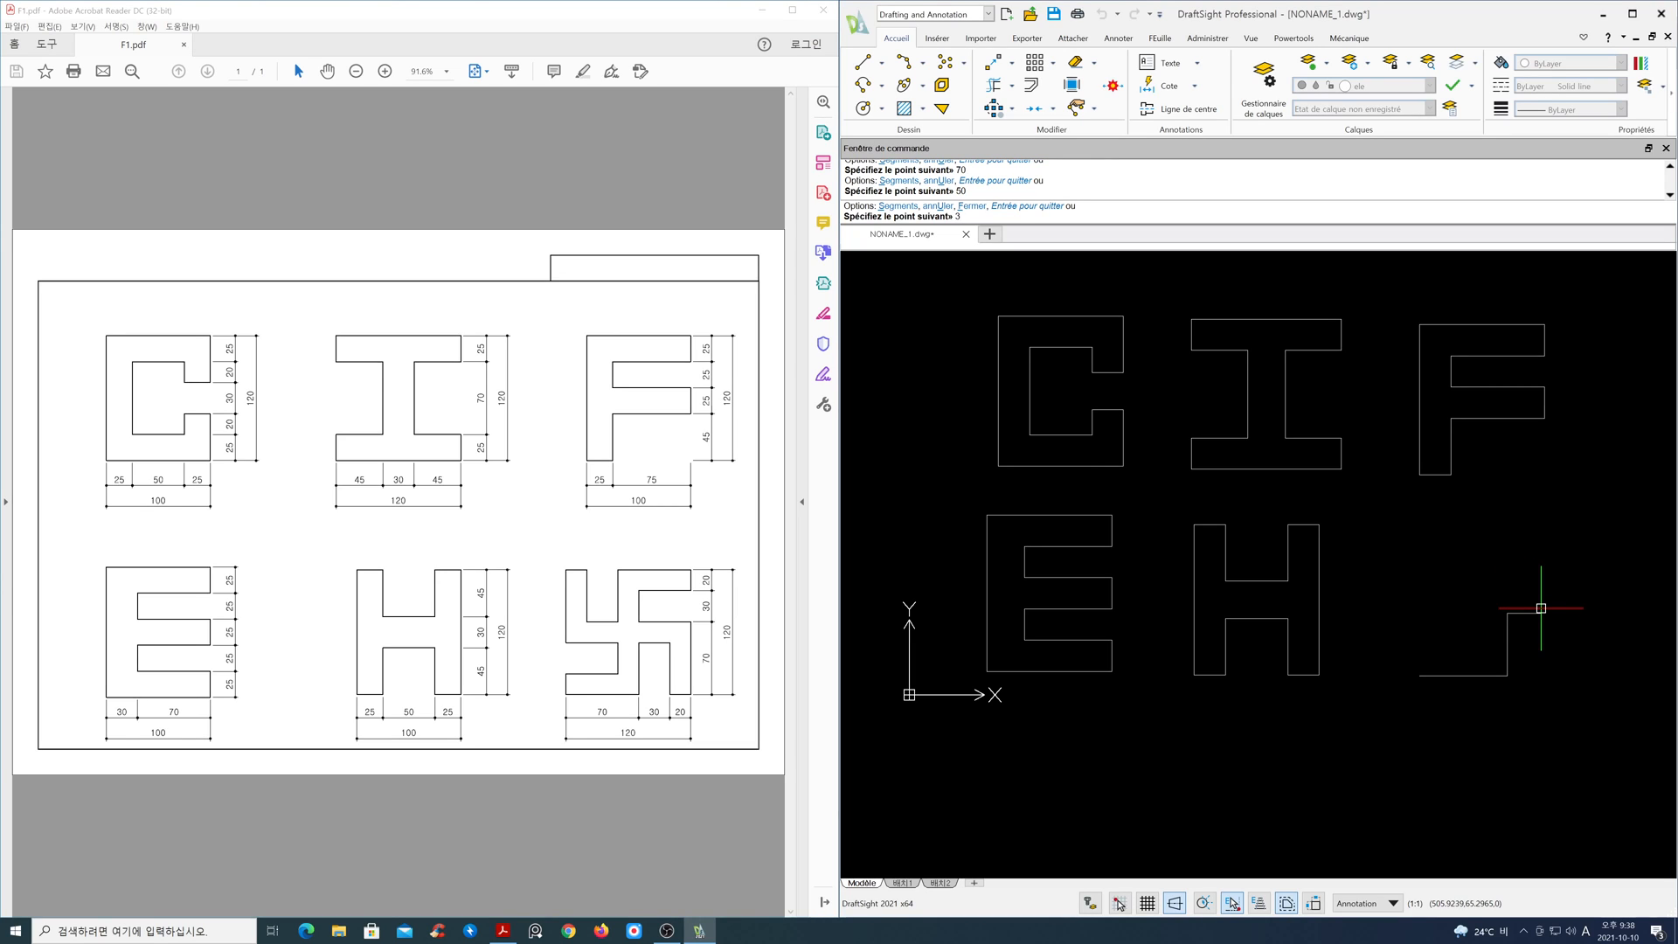
{"action": "key", "text": "Return"}
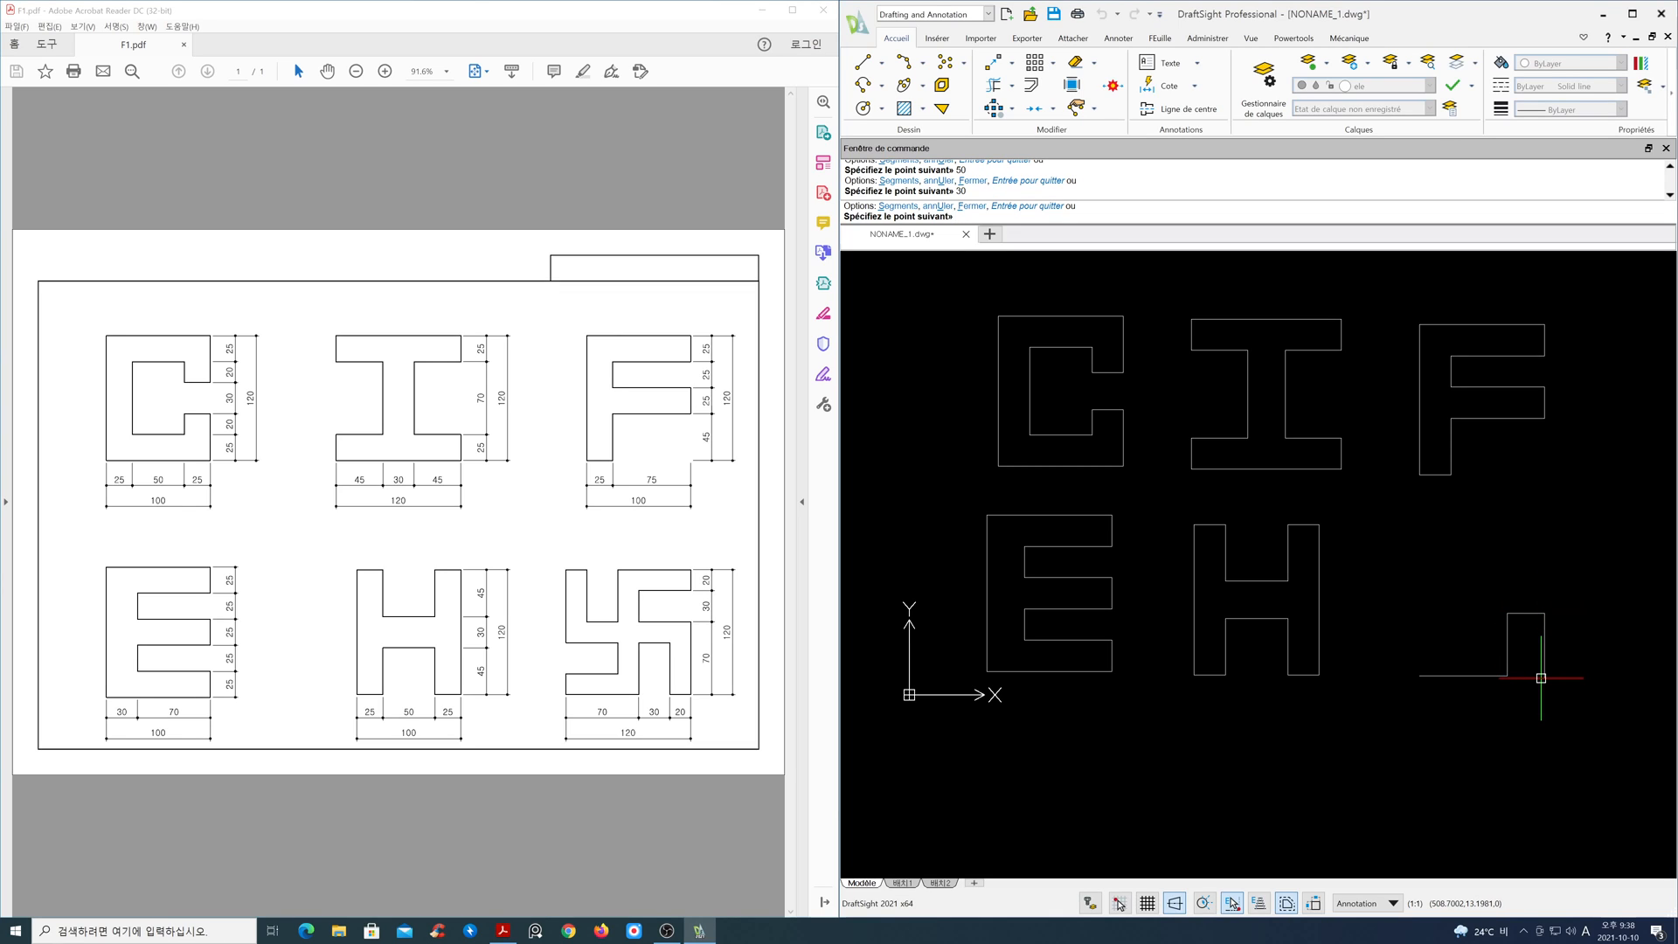
{"action": "key", "text": "Return"}
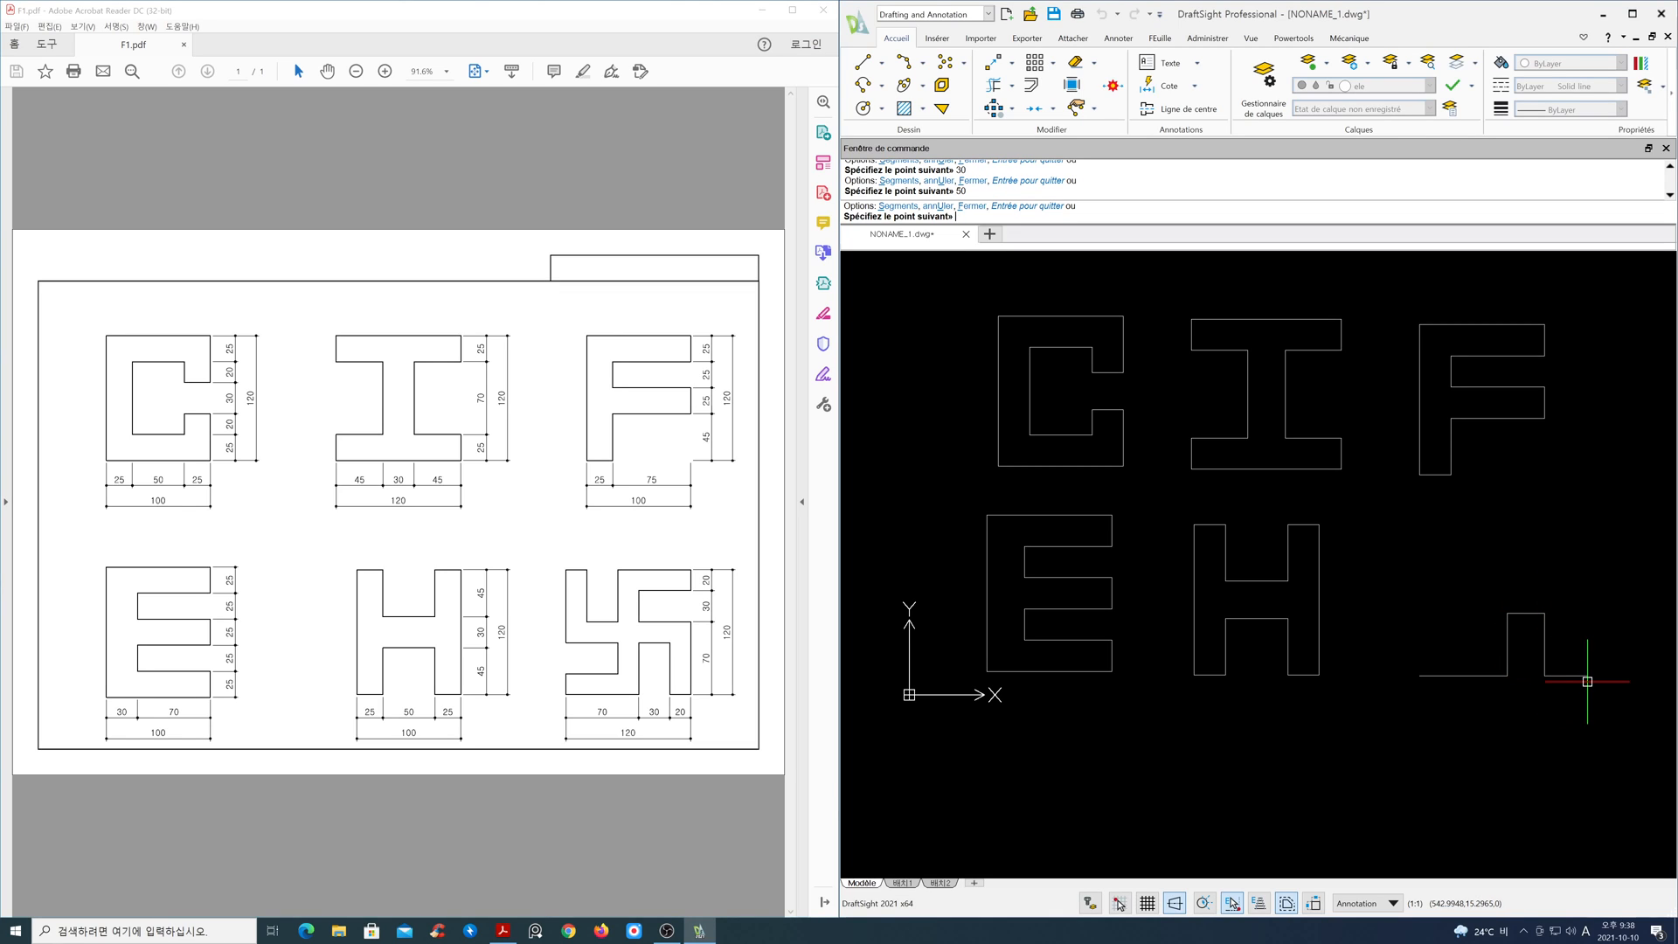
- Continue the last shape with segments 20 right, 70 up, 50 left, 30 up and 50 right
{"action": "type", "text": "2"}
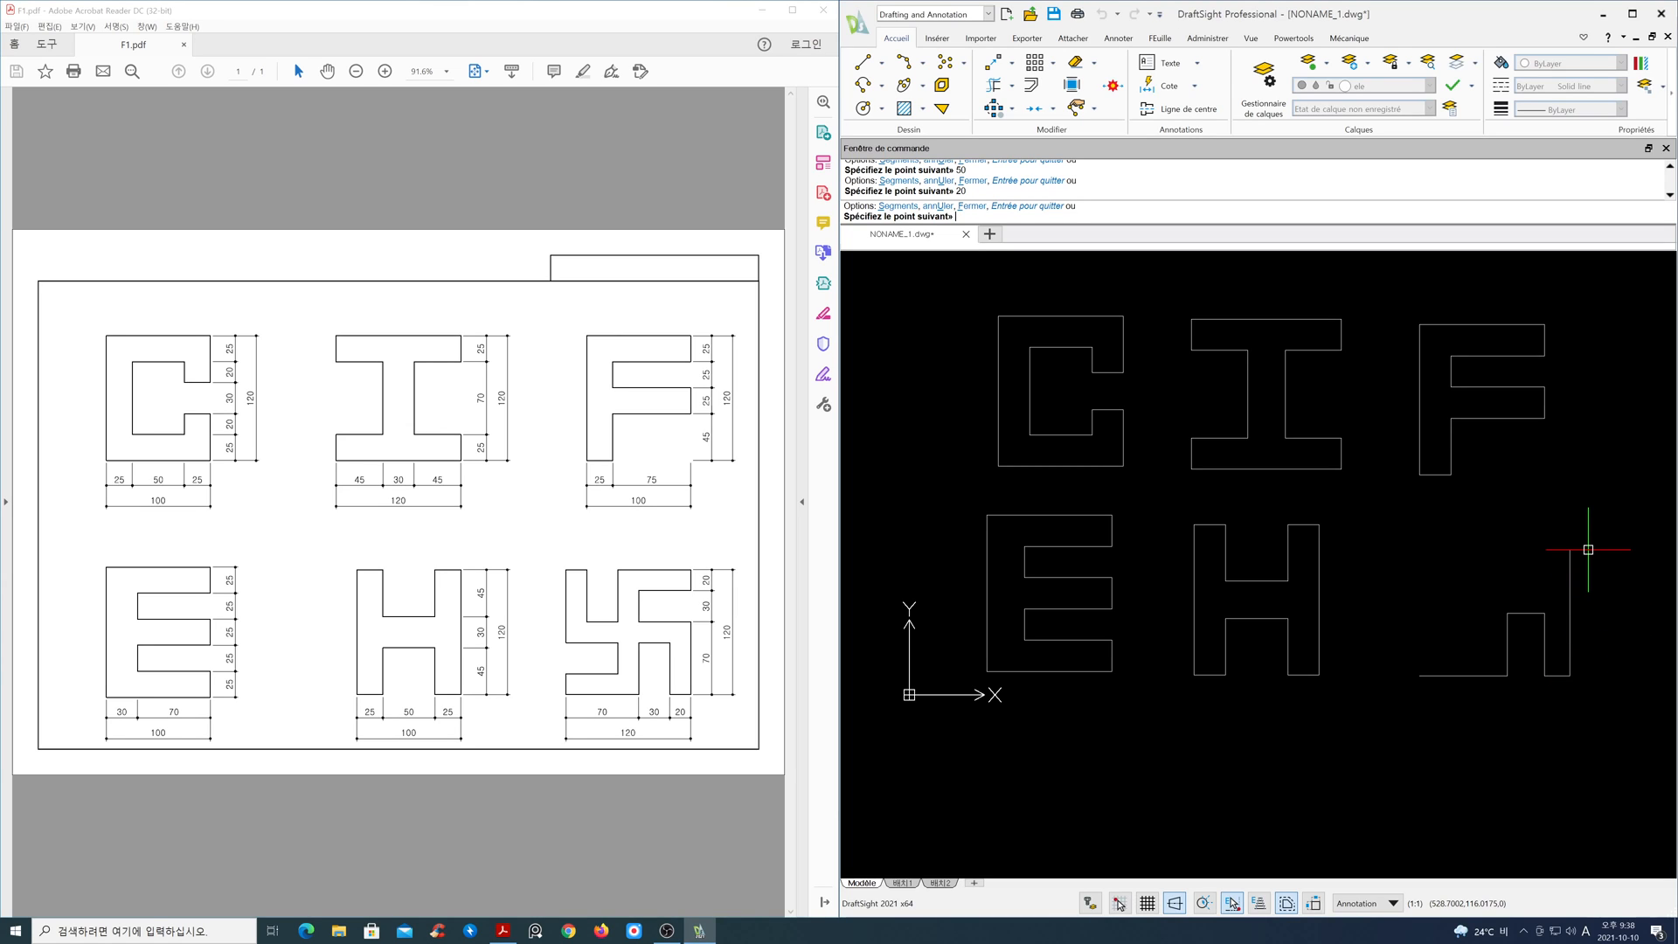
{"action": "key", "text": "Return"}
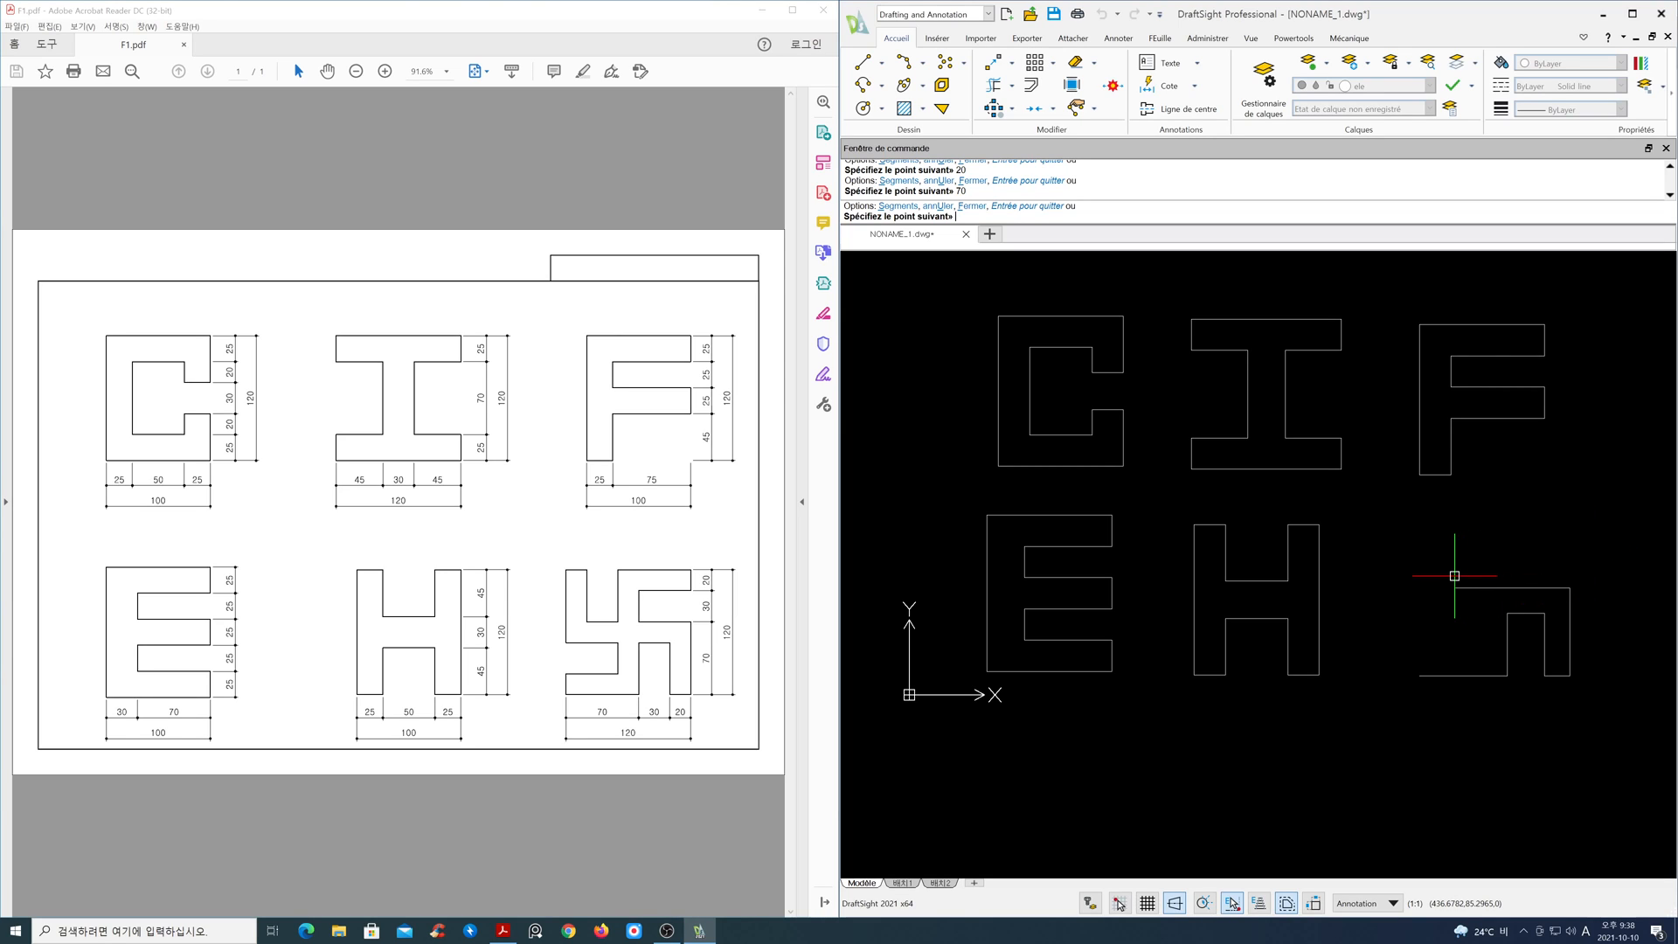
{"action": "key", "text": "Return"}
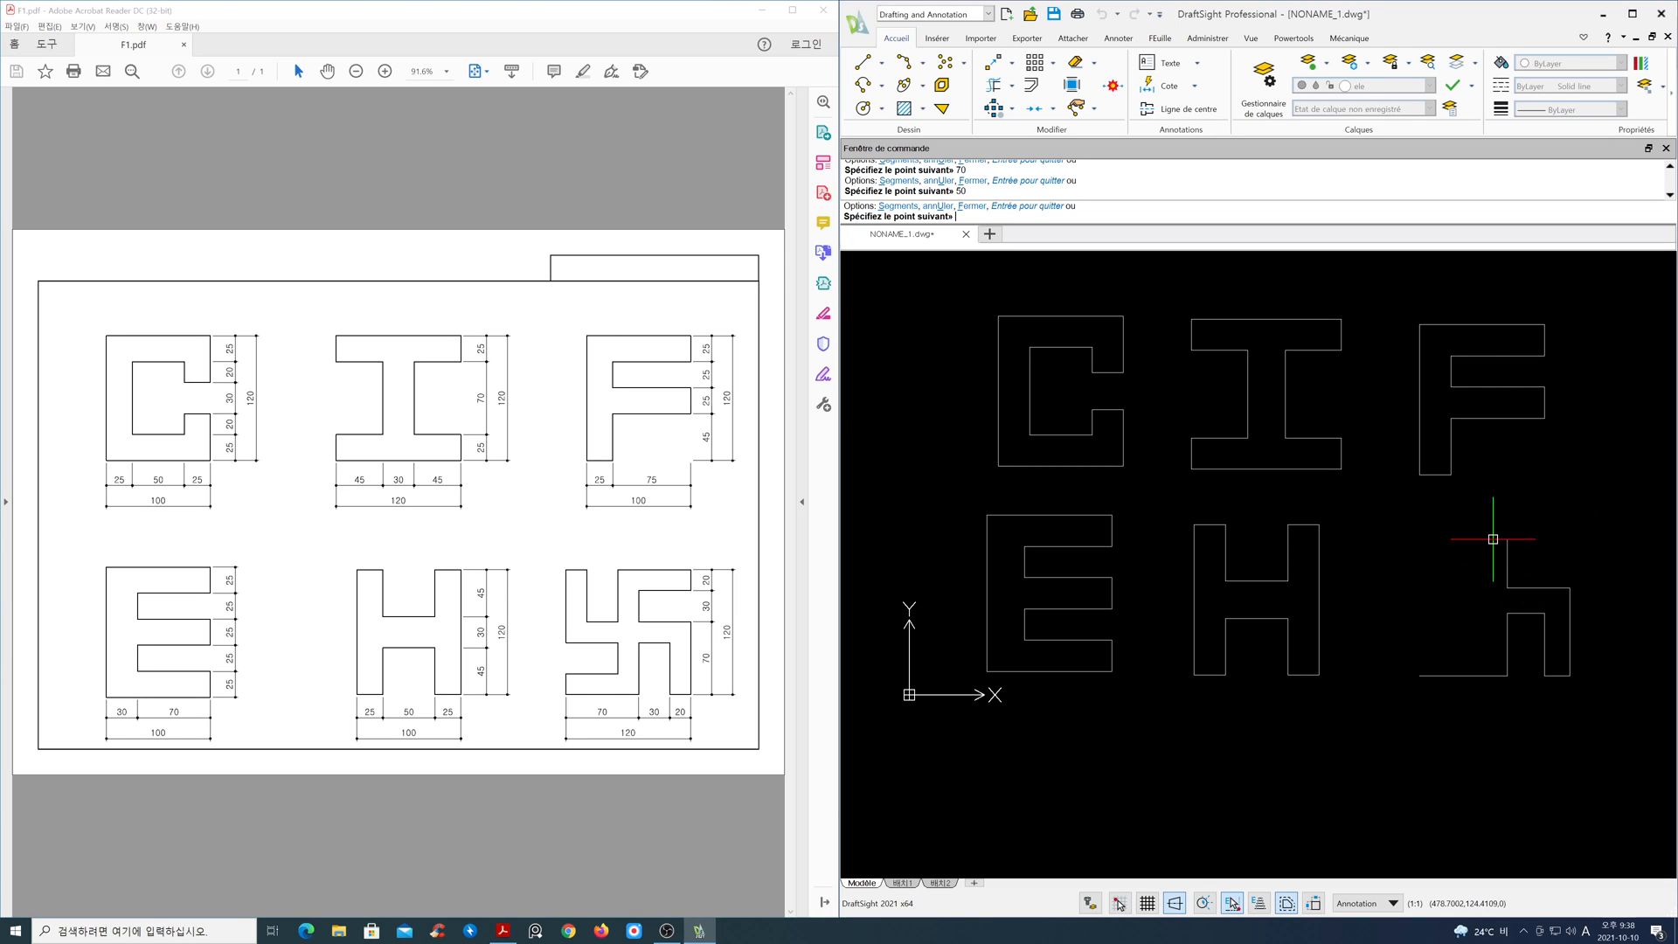
{"action": "type", "text": "30"}
{"action": "key", "text": "Return"}
{"action": "type", "text": "50"}
{"action": "key", "text": "Return"}
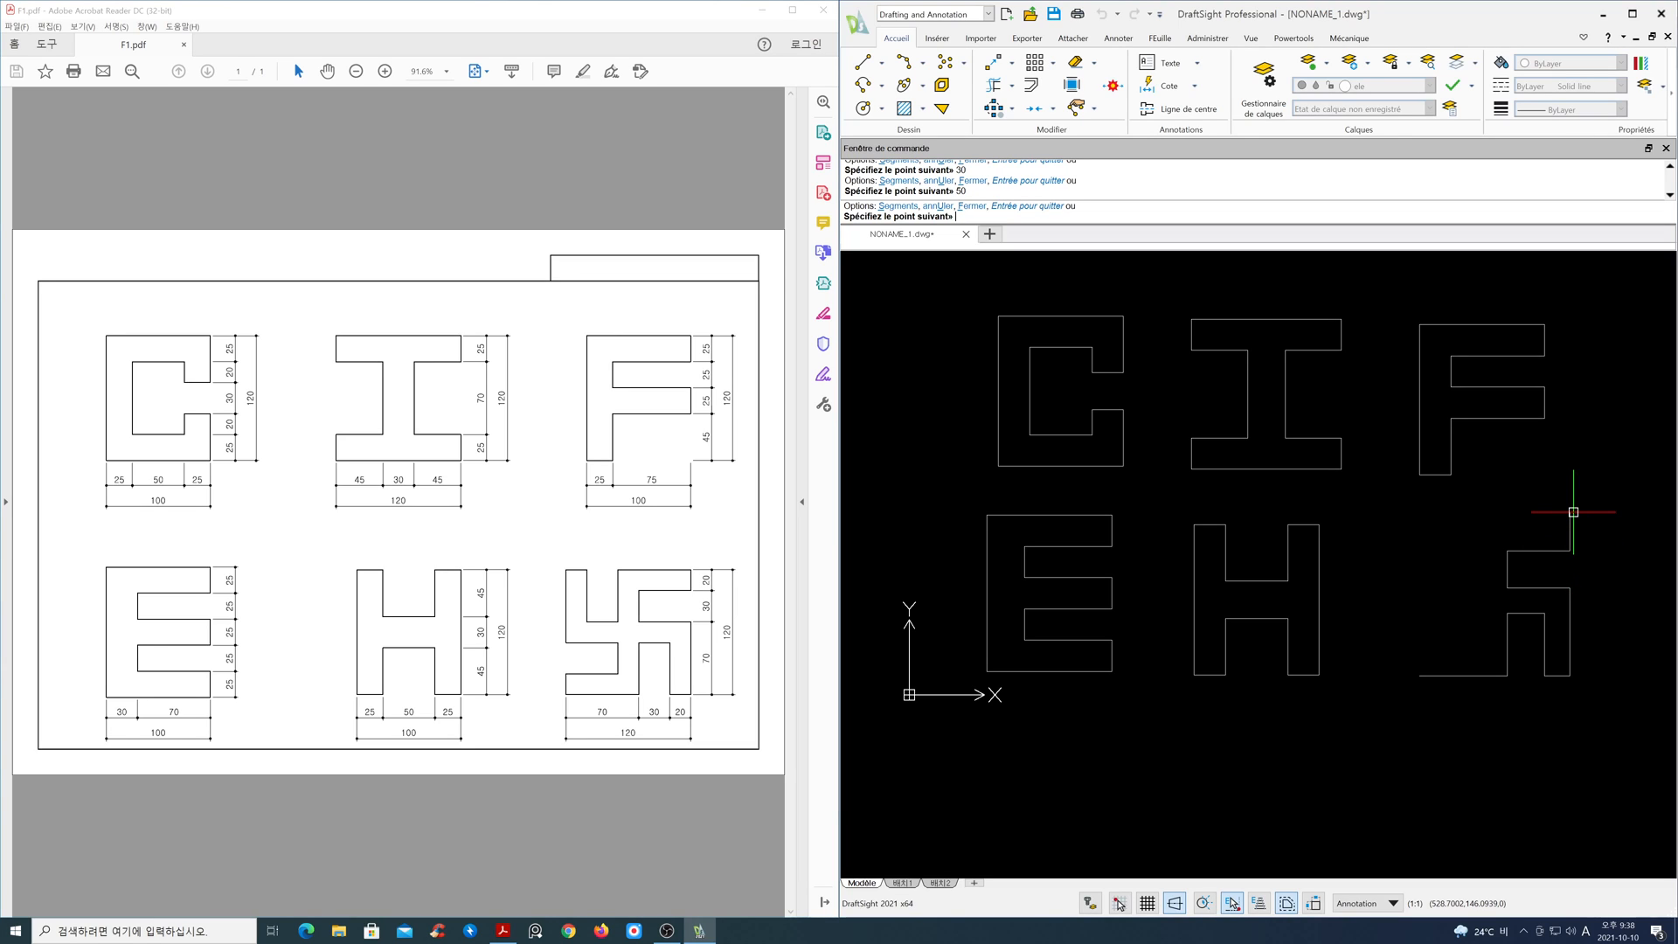
- Continue the last shape's outline with segments 20 up, 70 left, 50 down and 30 left
{"action": "type", "text": "20"}
{"action": "key", "text": "Return"}
{"action": "type", "text": "70"}
{"action": "key", "text": "Return"}
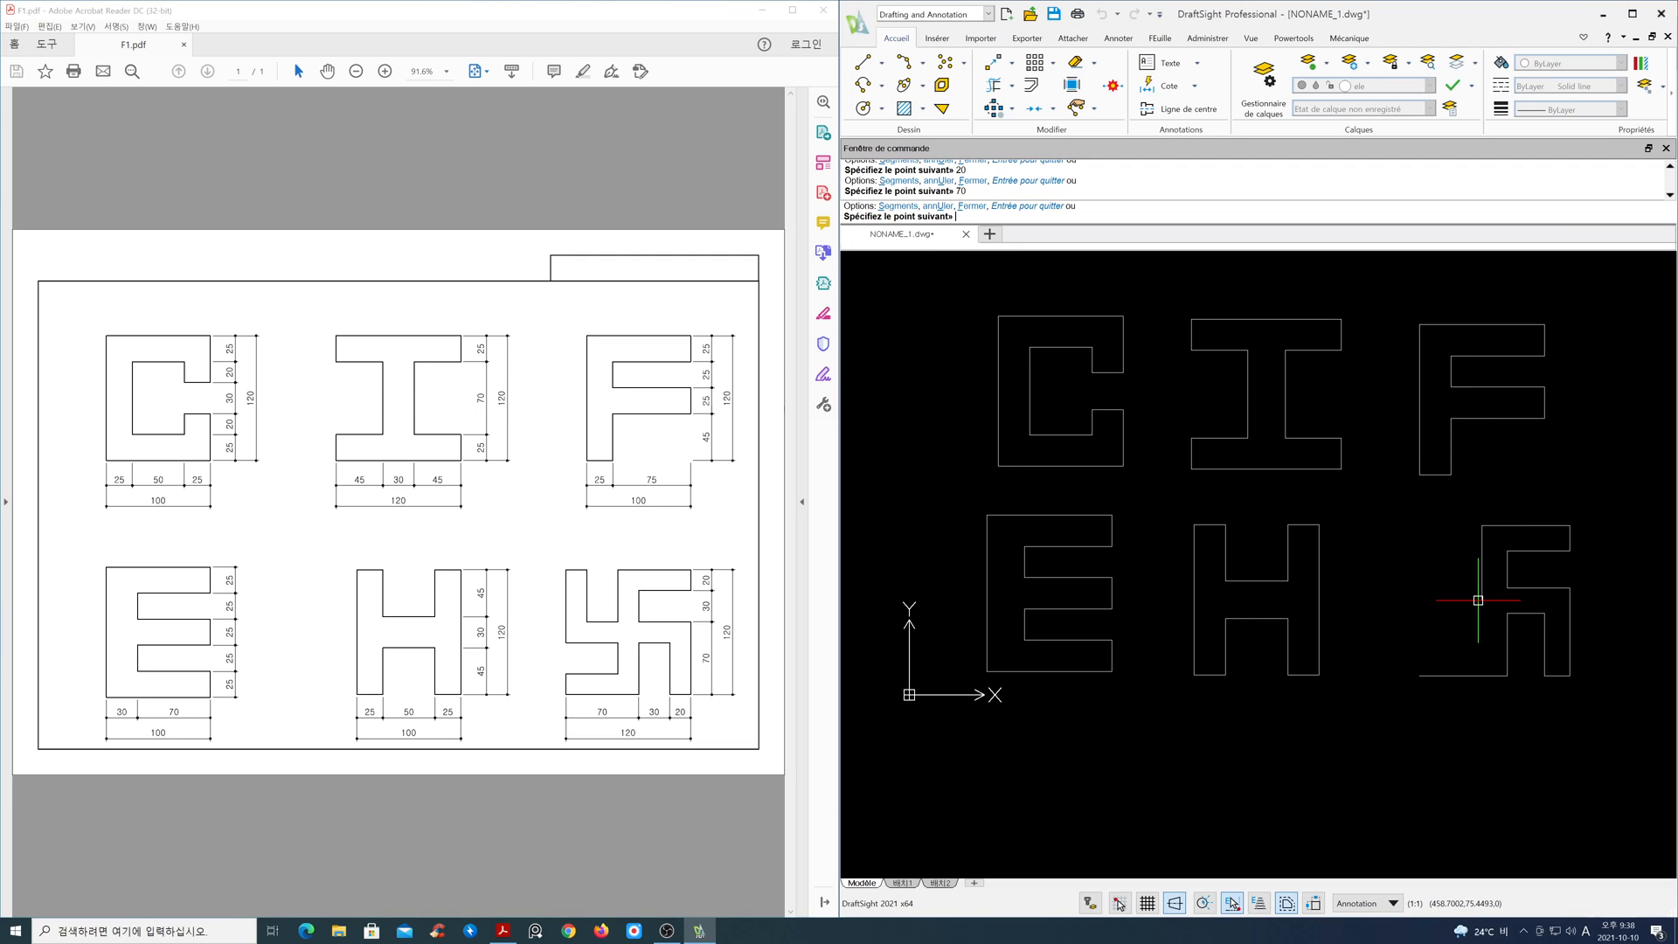
{"action": "type", "text": "5"}
{"action": "key", "text": "Return"}
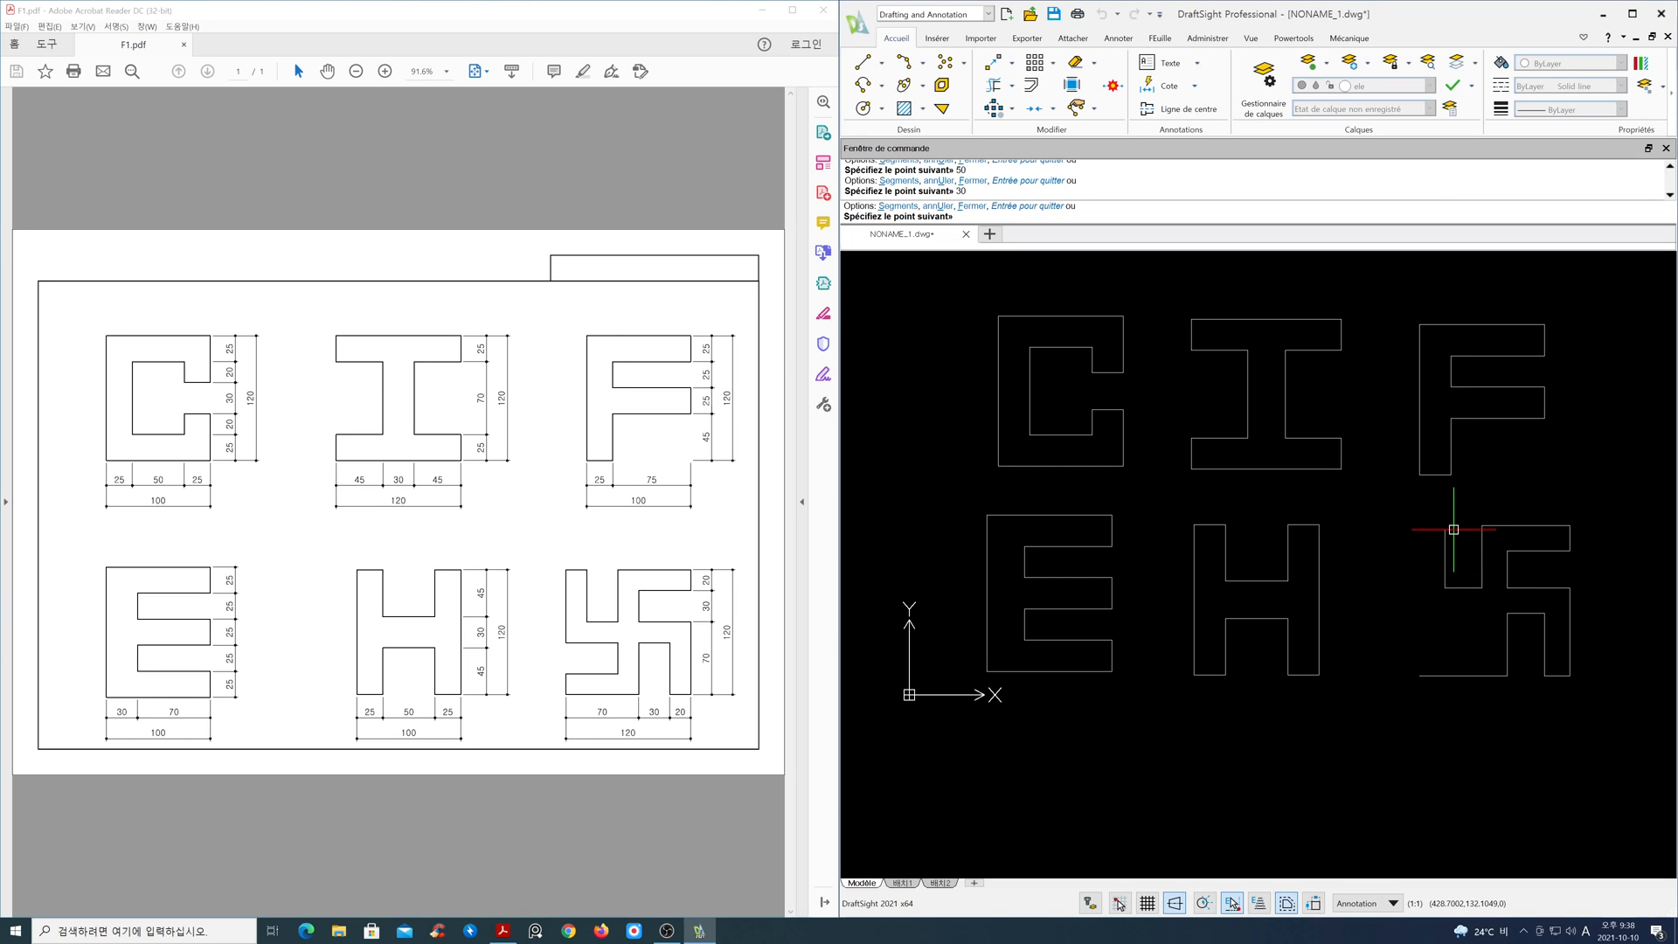
- Draw the last shape's upper-left arm with segments 50 up, 20 left and 70 down
{"action": "type", "text": "50"}
{"action": "key", "text": "Return"}
{"action": "type", "text": "20"}
{"action": "key", "text": "Return"}
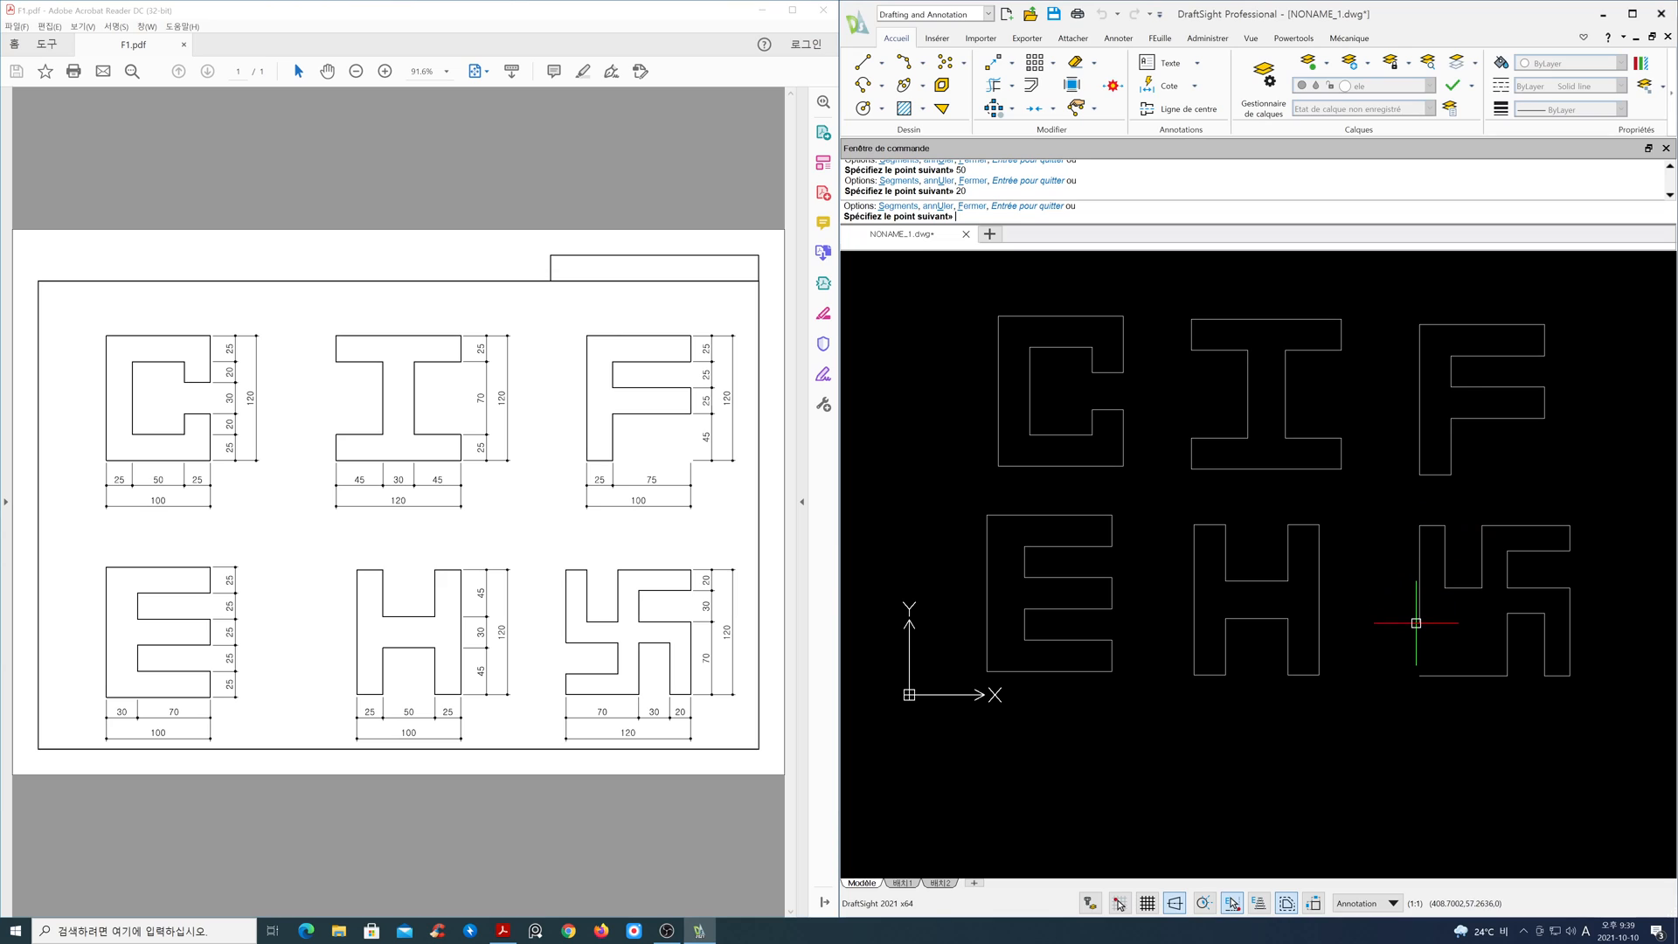
{"action": "type", "text": "70"}
{"action": "key", "text": "Return"}
- Finish the last shape with segments 50 right, 30 down and 50 left, closing it to the start point
{"action": "type", "text": "50"}
{"action": "key", "text": "Return"}
{"action": "key", "text": "Return"}
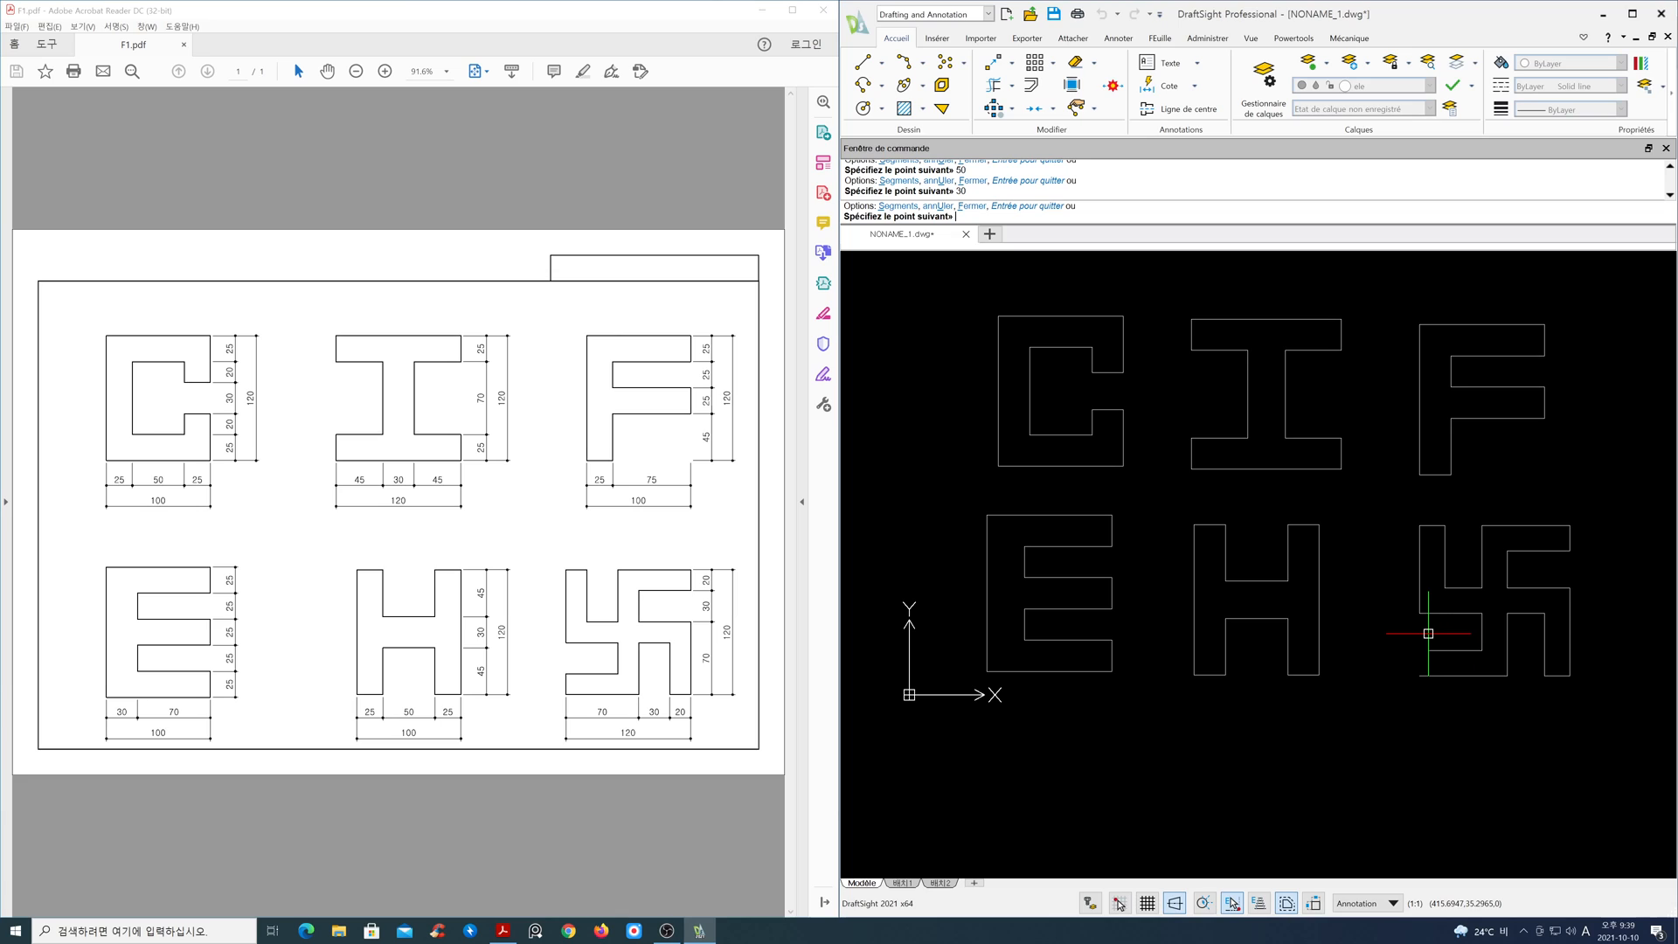
{"action": "type", "text": "50"}
{"action": "key", "text": "Return"}
{"action": "key", "text": "Return"}
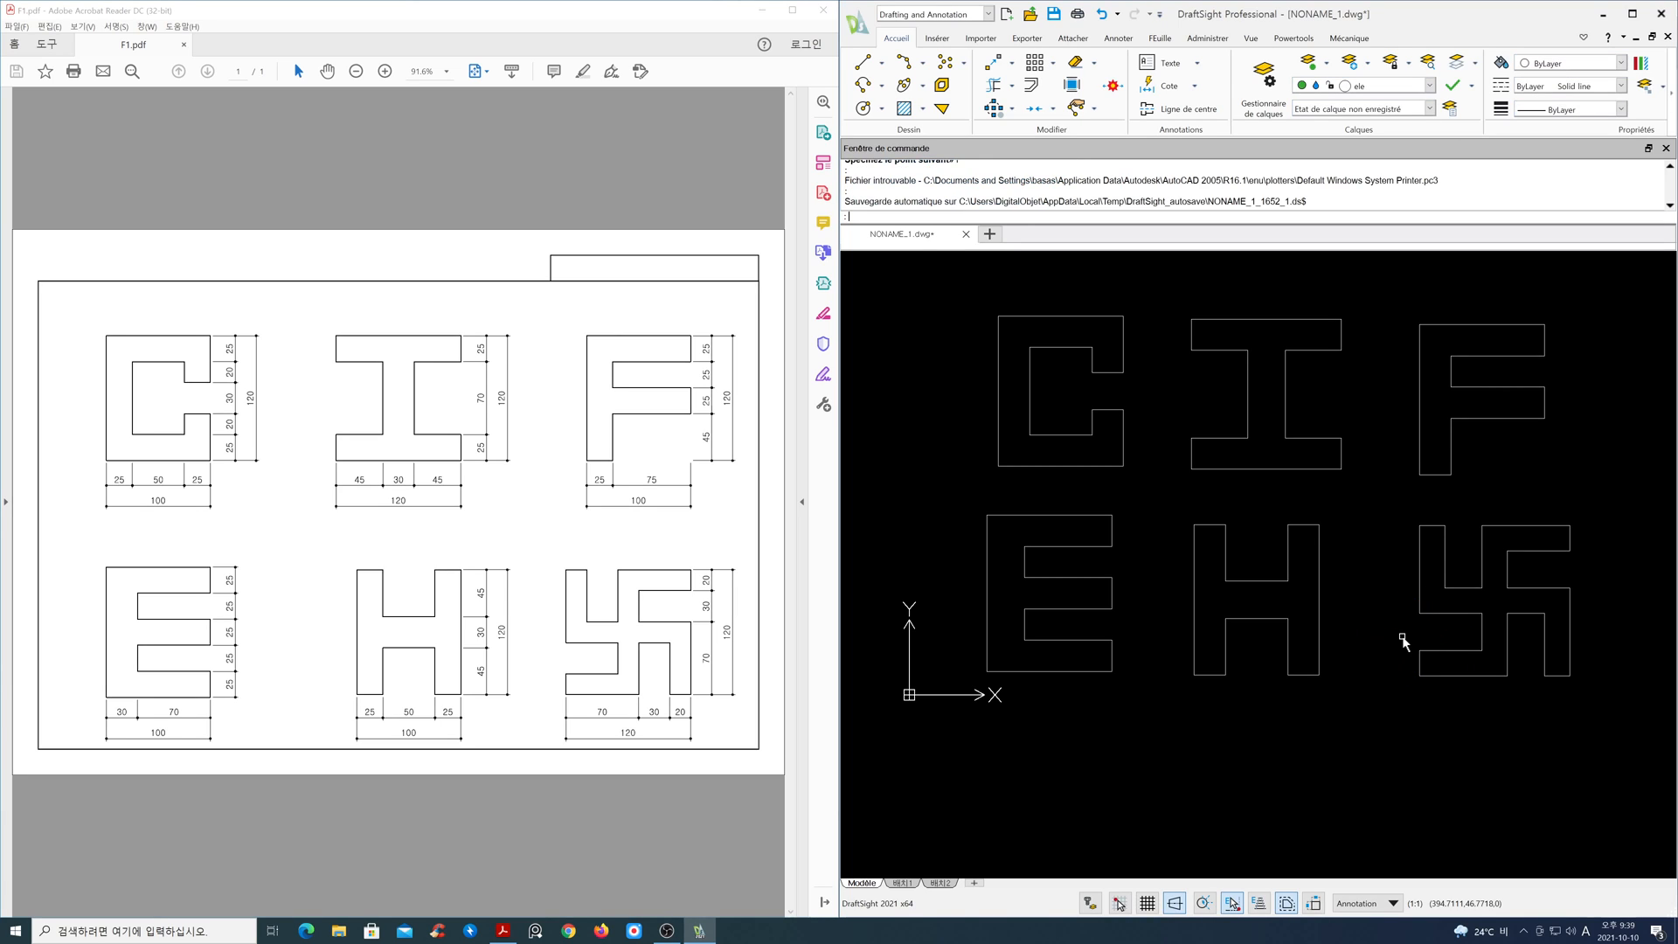
{"action": "middle_click_drag", "start_coordinate": [1406, 573], "coordinate": [1398, 599]}
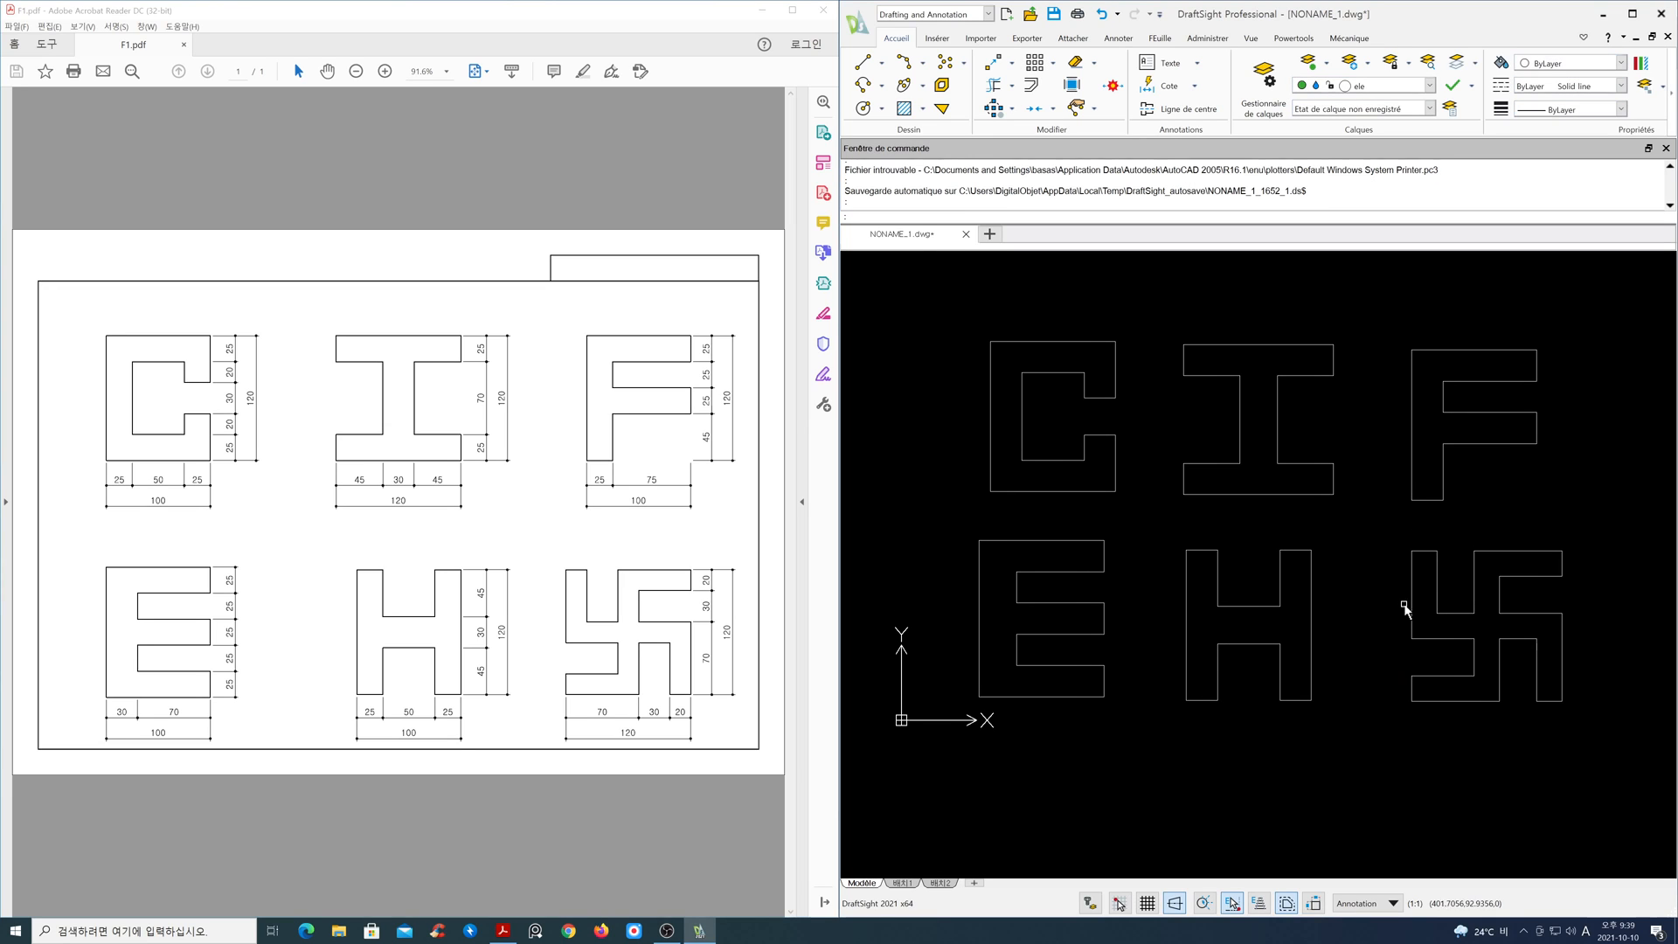